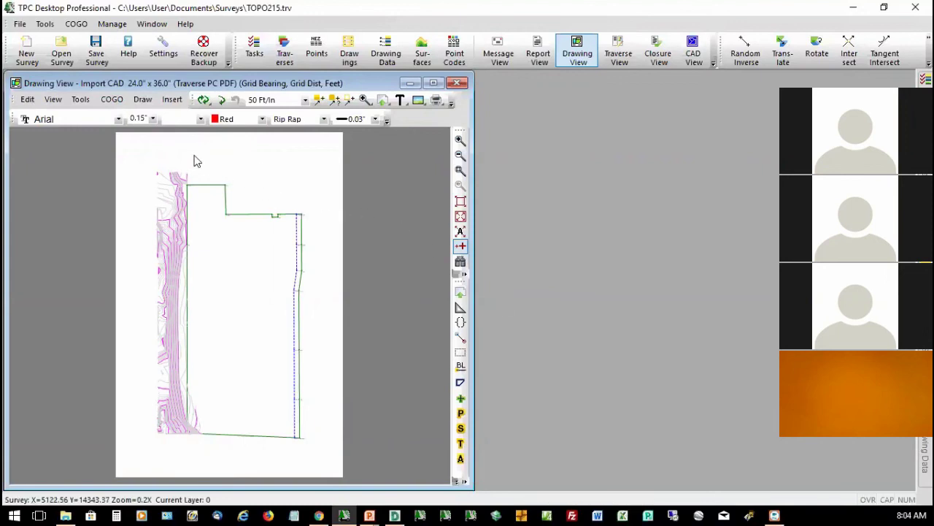
Set up an export of the entire Import CAD drawing as AutoCAD DWG, without saving the survey first.
{"action": "left_click", "coordinate": [81, 100]}
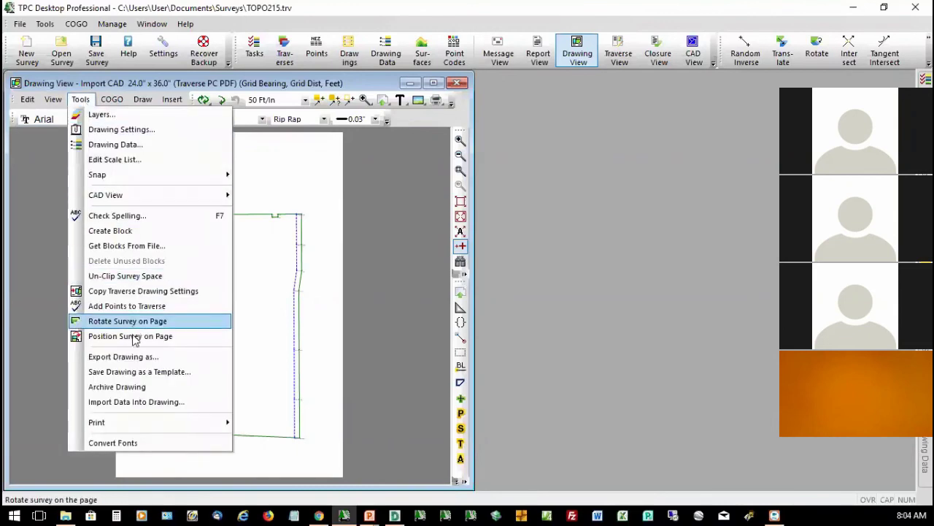
{"action": "left_click", "coordinate": [135, 357]}
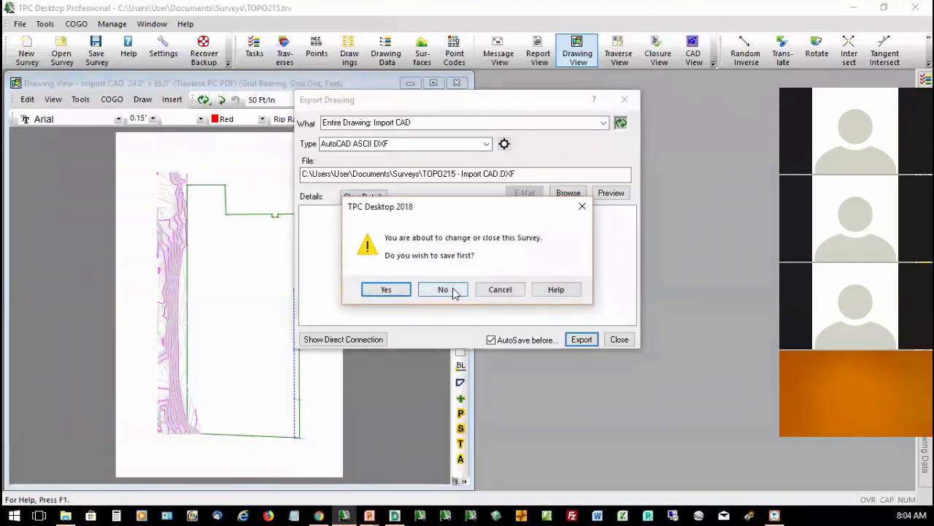
{"action": "left_click", "coordinate": [443, 289]}
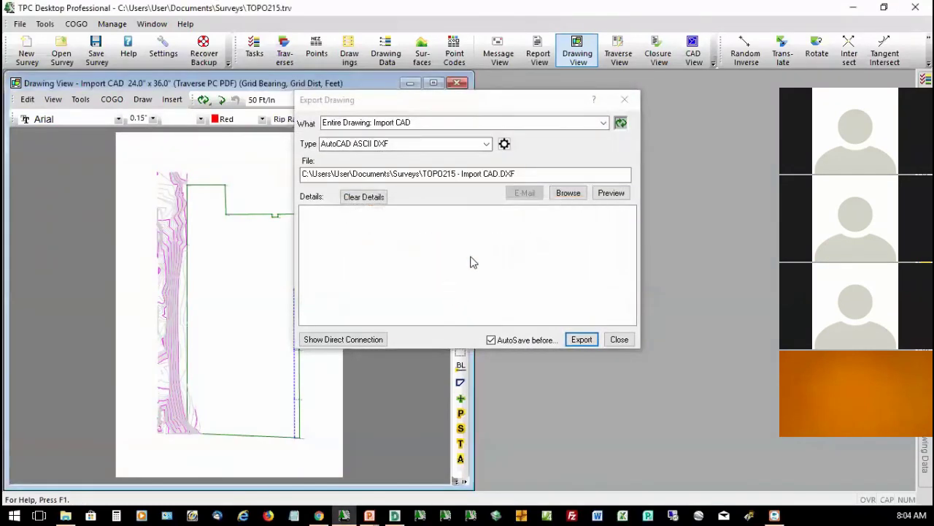
{"action": "left_click", "coordinate": [486, 144]}
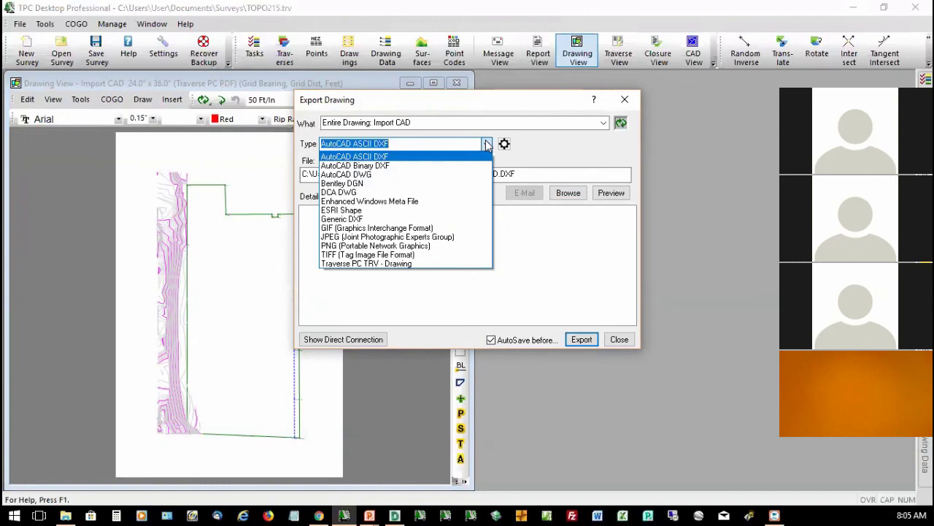
{"action": "left_click", "coordinate": [424, 176]}
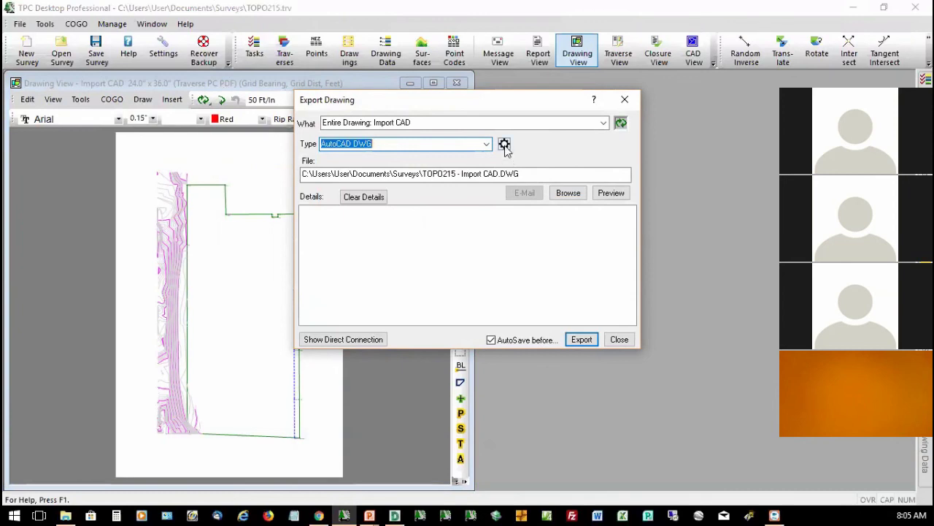
Keep the 2004/2005/2006 version with 3D Lines in the DWG options and export, overwriting TOPO215 - Import CAD.DWG.
{"action": "left_click", "coordinate": [504, 144]}
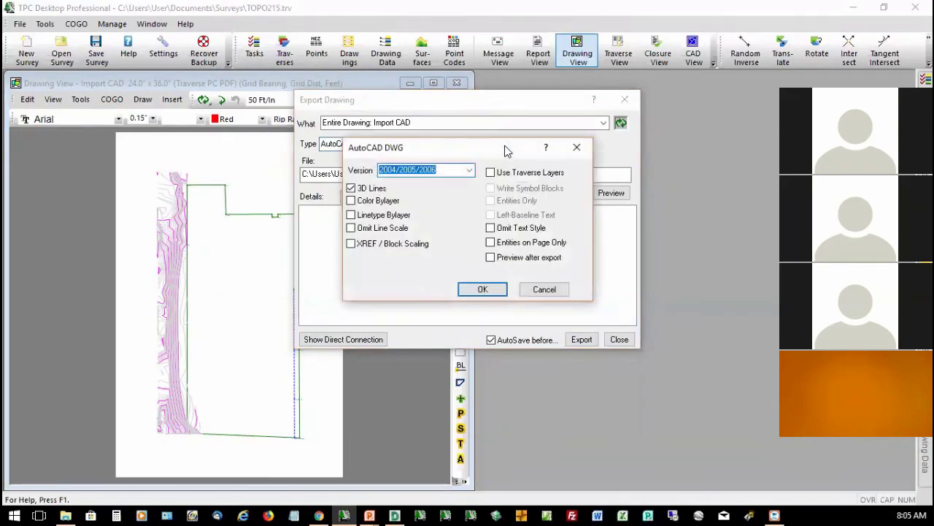
{"action": "left_click", "coordinate": [448, 170]}
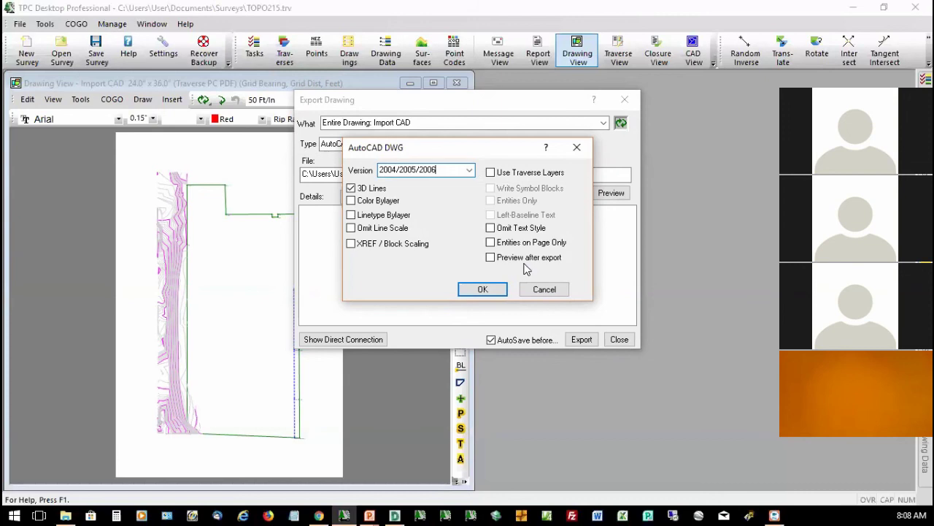
{"action": "left_click", "coordinate": [483, 289]}
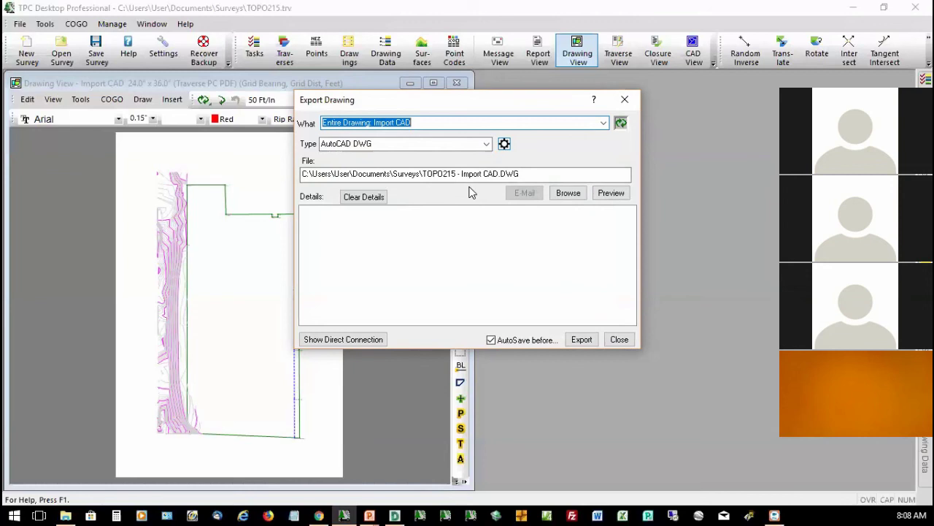
{"action": "left_click", "coordinate": [576, 338]}
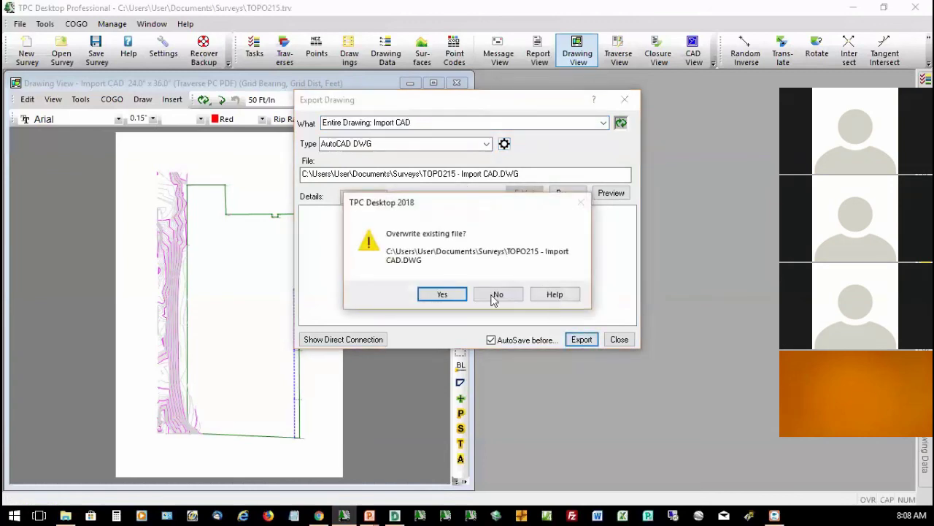
{"action": "left_click", "coordinate": [443, 294]}
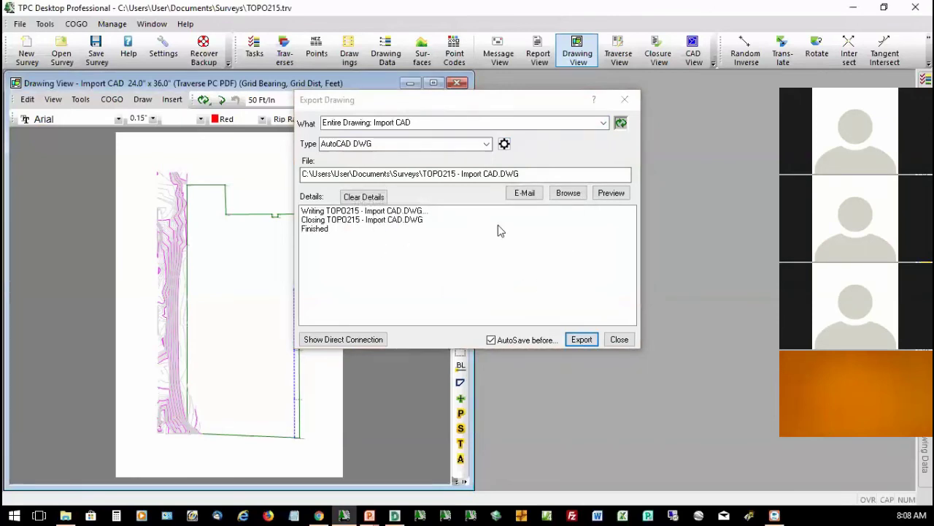
Switch to DWG TrueView and orbit TOPO215.DWG to examine its contours and boundary lines in 3D.
{"action": "left_click", "coordinate": [396, 511]}
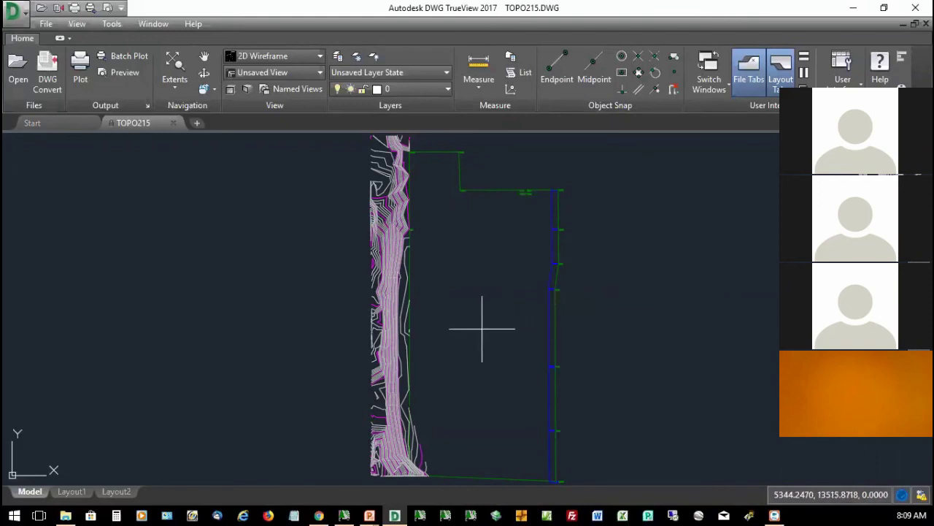
{"action": "scroll", "coordinate": [482, 328], "scroll_direction": "up", "scroll_amount": 4}
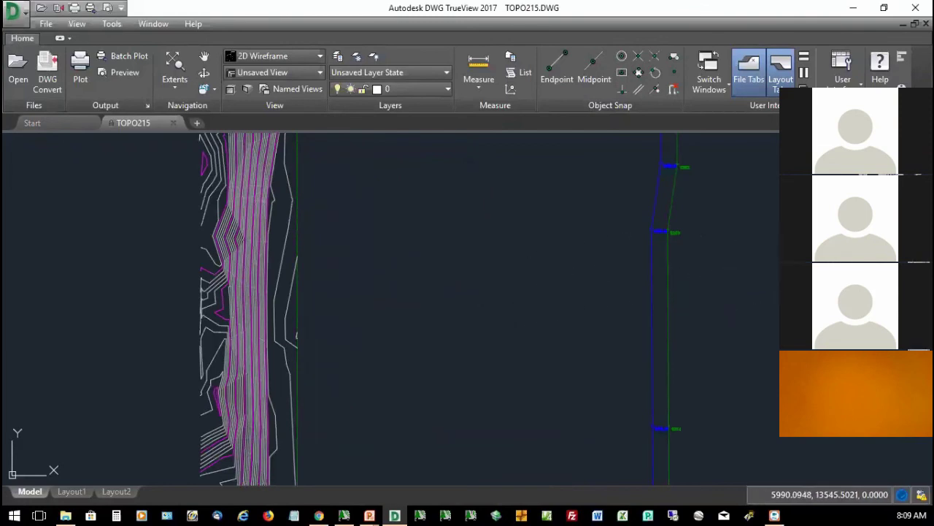
{"action": "left_click", "coordinate": [919, 317]}
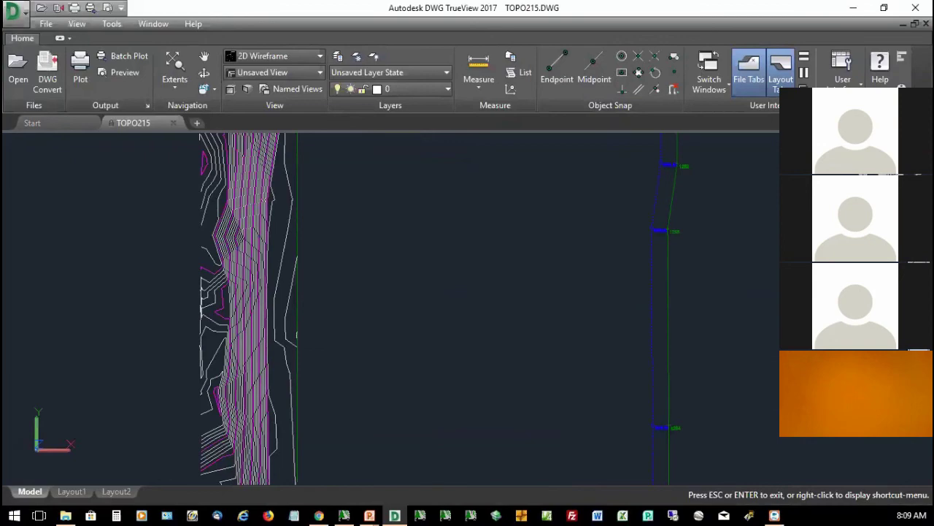
{"action": "mouse_move", "coordinate": [553, 351]}
{"action": "left_mouse_down"}
{"action": "mouse_move", "coordinate": [532, 334]}
{"action": "mouse_move", "coordinate": [537, 357]}
{"action": "mouse_move", "coordinate": [567, 271]}
{"action": "mouse_move", "coordinate": [597, 289]}
{"action": "mouse_move", "coordinate": [625, 242]}
{"action": "mouse_move", "coordinate": [621, 278]}
{"action": "left_mouse_up"}
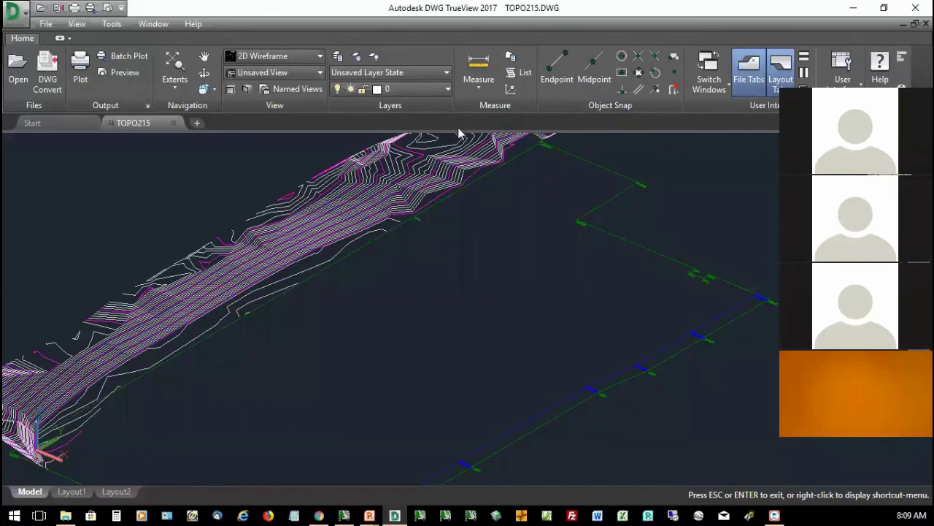
Turn on the TPCContourMesh_ layer in TOPO215.DWG and switch back to TPC Desktop.
{"action": "left_click", "coordinate": [447, 89]}
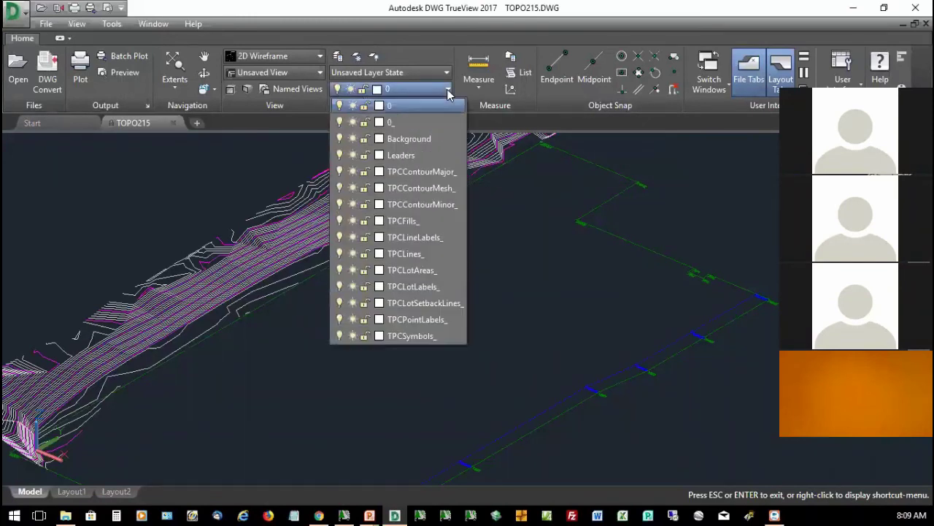
{"action": "left_click", "coordinate": [340, 188]}
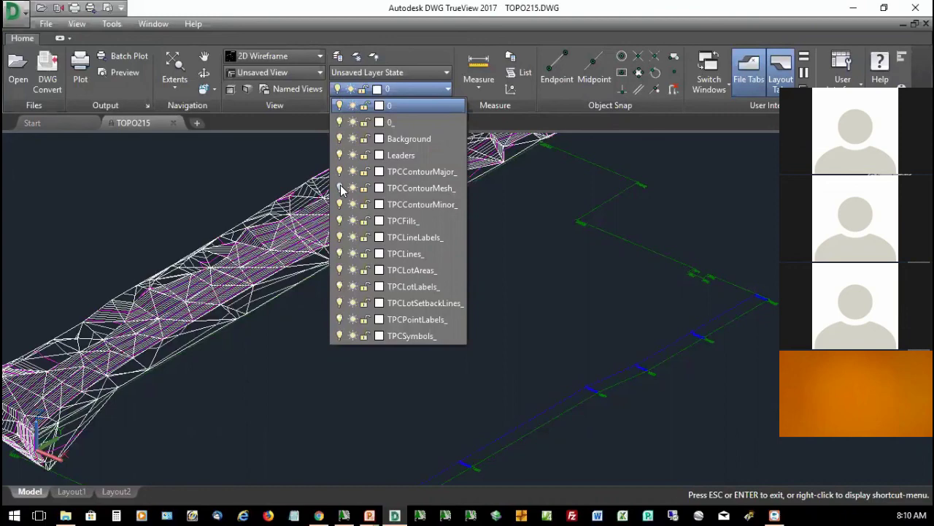
{"action": "left_click", "coordinate": [345, 510]}
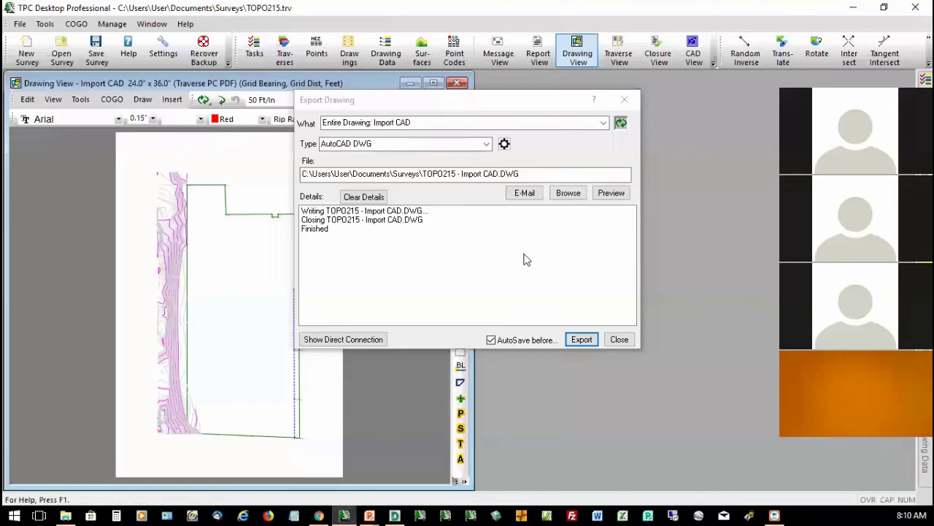
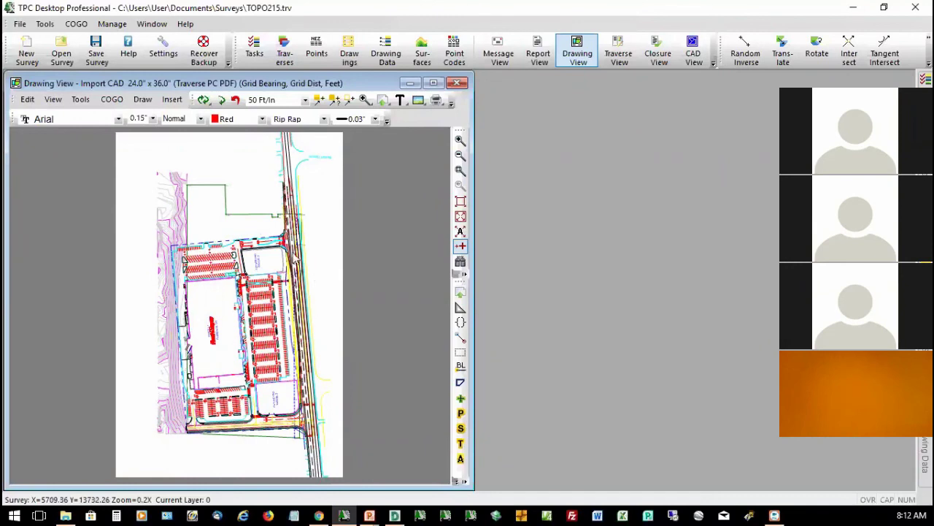
Select the site-plan XReference in the Import CAD drawing and open LEARN CAD - Rotated.DWG in a CAD View.
{"action": "left_click", "coordinate": [197, 304]}
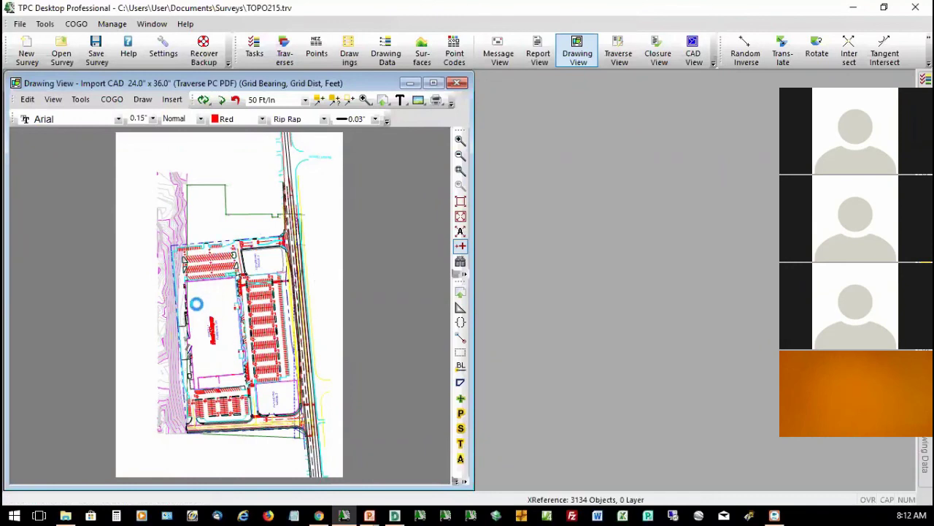
{"action": "left_click", "coordinate": [252, 328]}
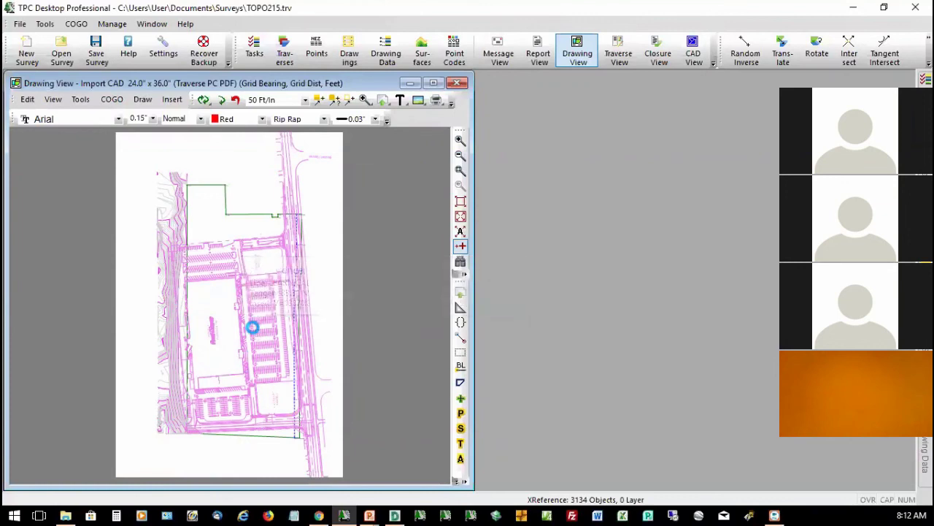
{"action": "mouse_move", "coordinate": [254, 335]}
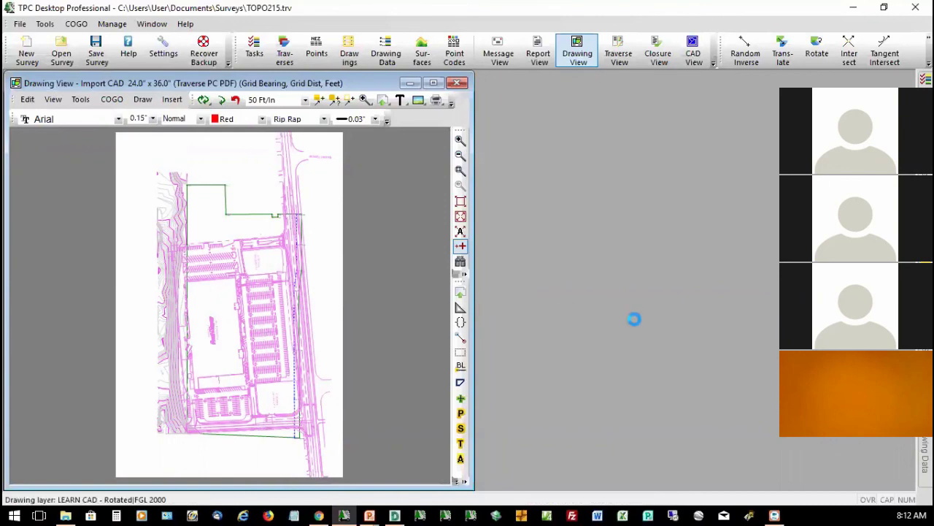
{"action": "left_click", "coordinate": [693, 46]}
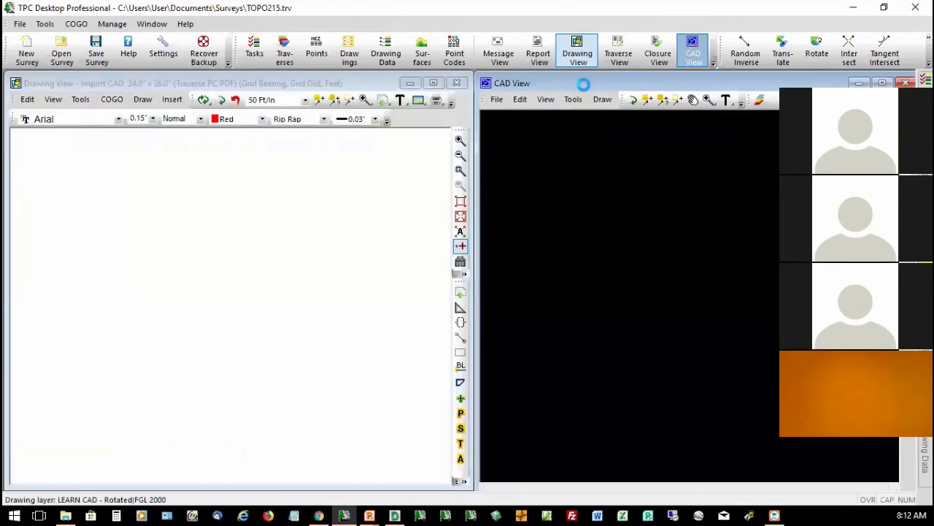
{"action": "left_click", "coordinate": [496, 100]}
{"action": "left_click", "coordinate": [530, 211]}
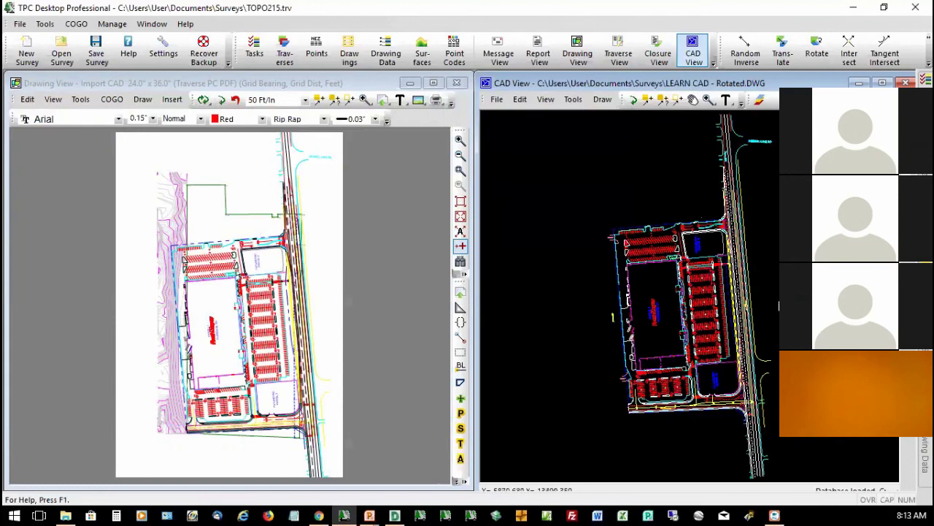
Draw a circle inside the large building outline in LEARN CAD - Rotated.DWG.
{"action": "left_click", "coordinate": [604, 100]}
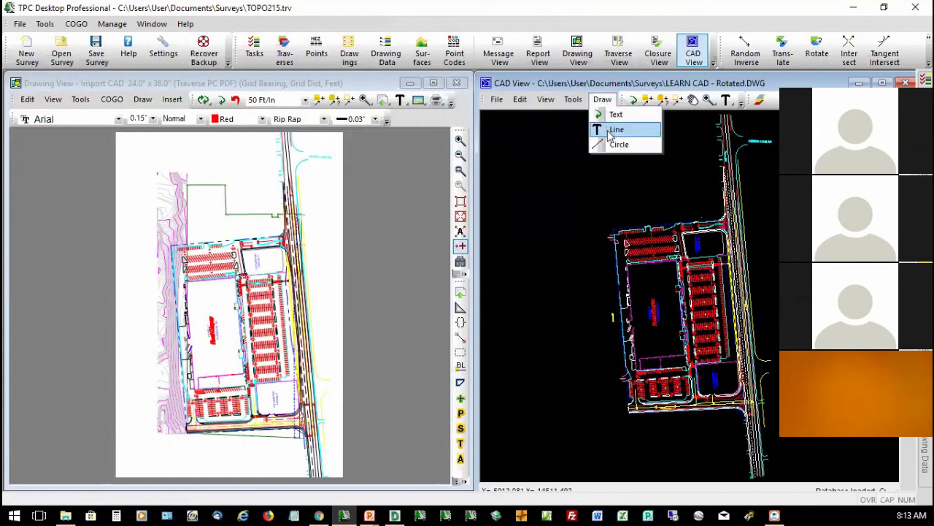
{"action": "left_click", "coordinate": [616, 145]}
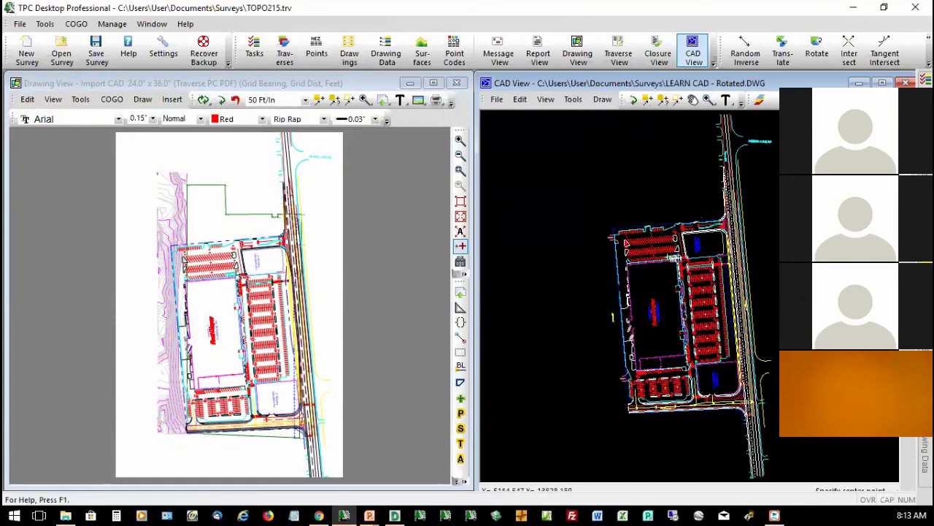
{"action": "left_click", "coordinate": [653, 298]}
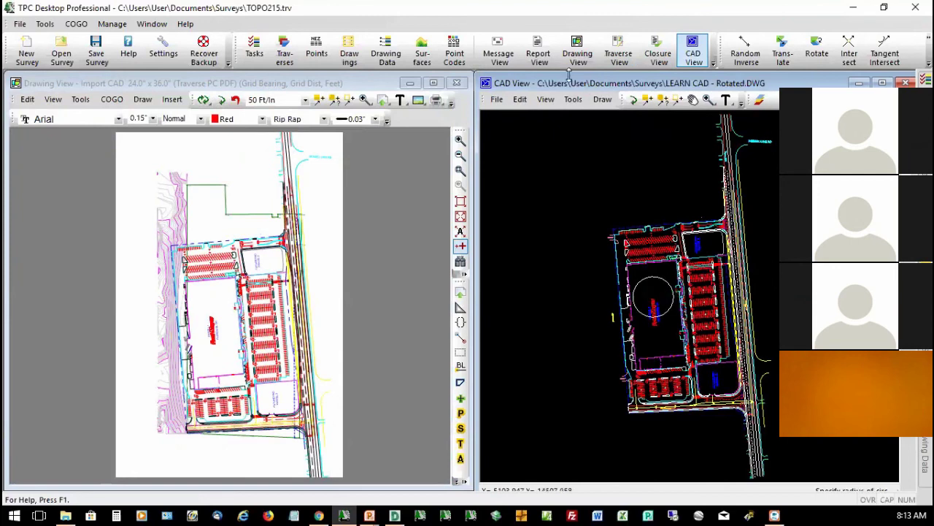
Save LEARN CAD - Rotated.DWG with the added circle and redraw the Import CAD drawing.
{"action": "left_click", "coordinate": [496, 99]}
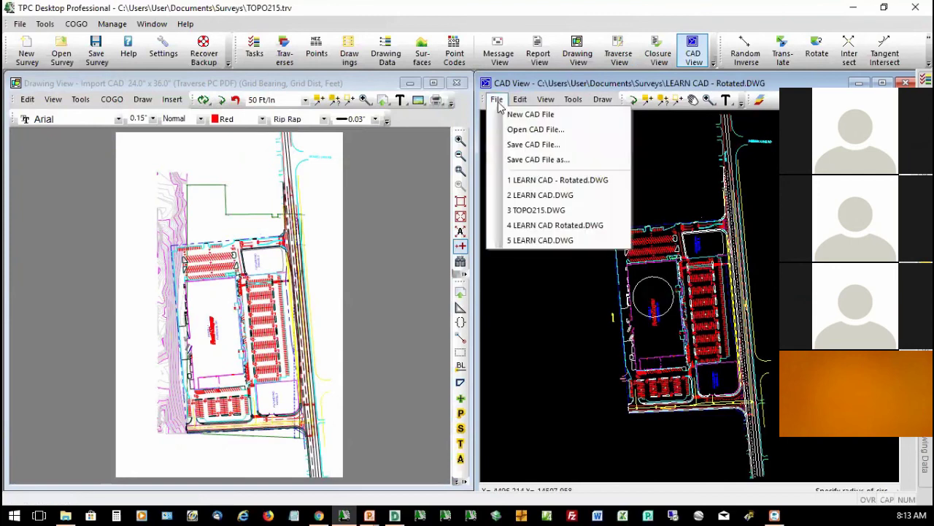
{"action": "left_click", "coordinate": [520, 144]}
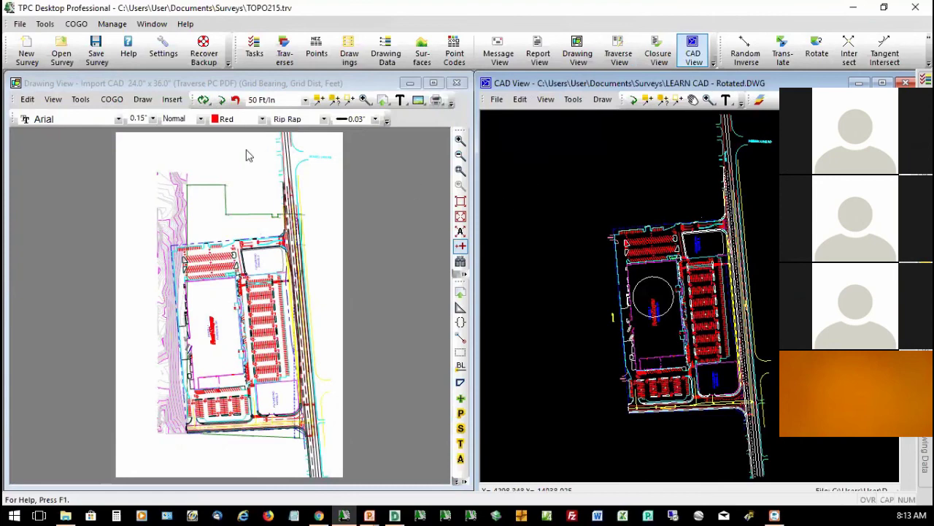
{"action": "left_click", "coordinate": [222, 101]}
{"action": "left_click", "coordinate": [221, 101]}
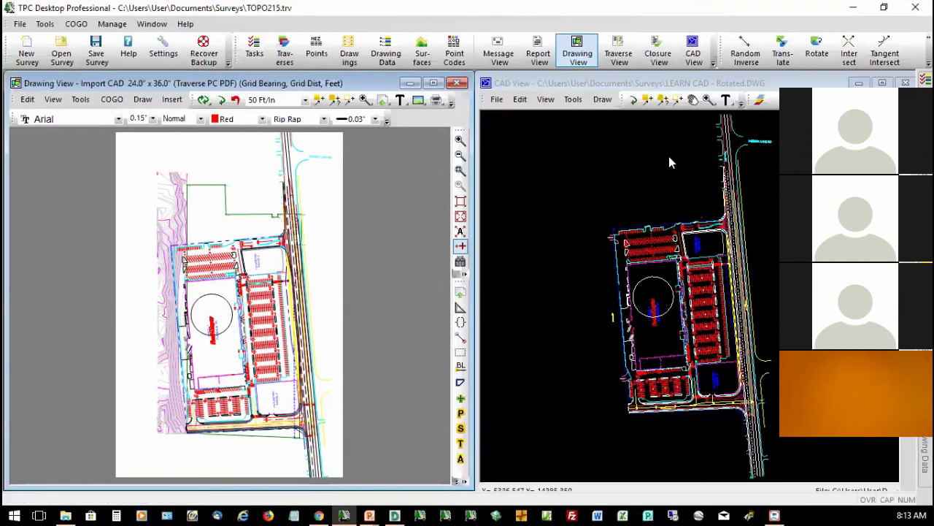
Delete the circle in the large building from LEARN CAD - Rotated.DWG in the CAD View.
{"action": "left_click", "coordinate": [628, 179]}
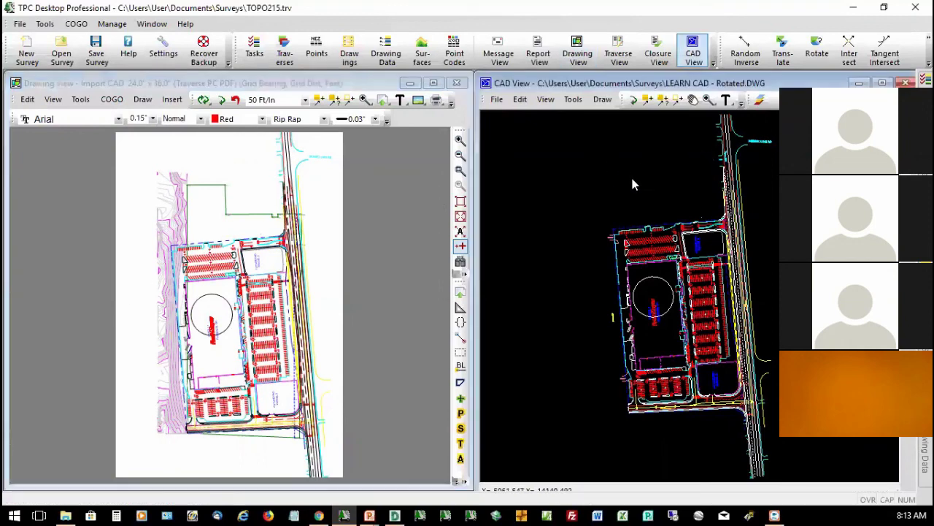
{"action": "left_click", "coordinate": [646, 102]}
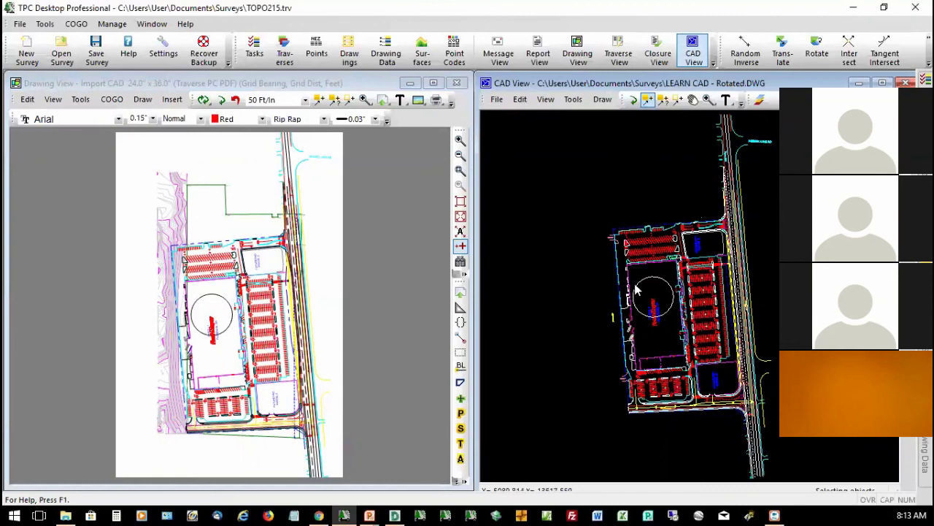
{"action": "left_click", "coordinate": [636, 290]}
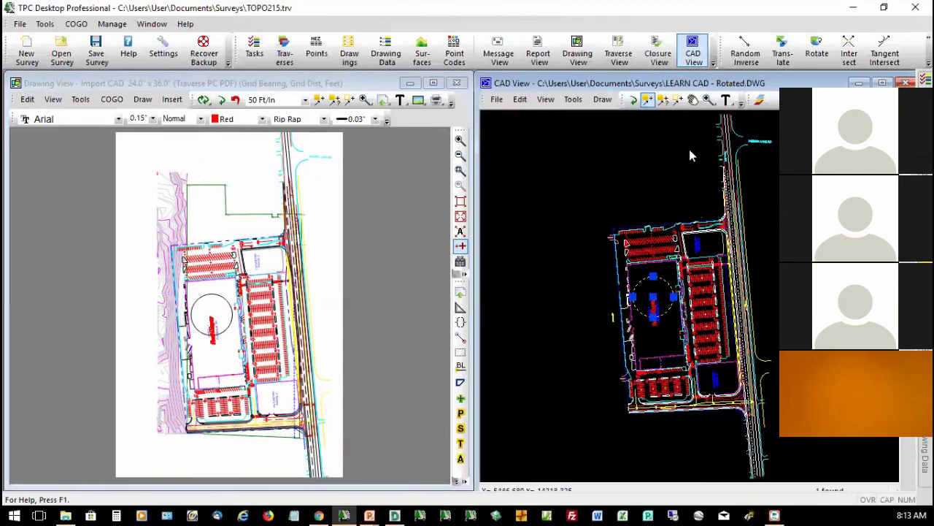
{"action": "key", "text": "Delete"}
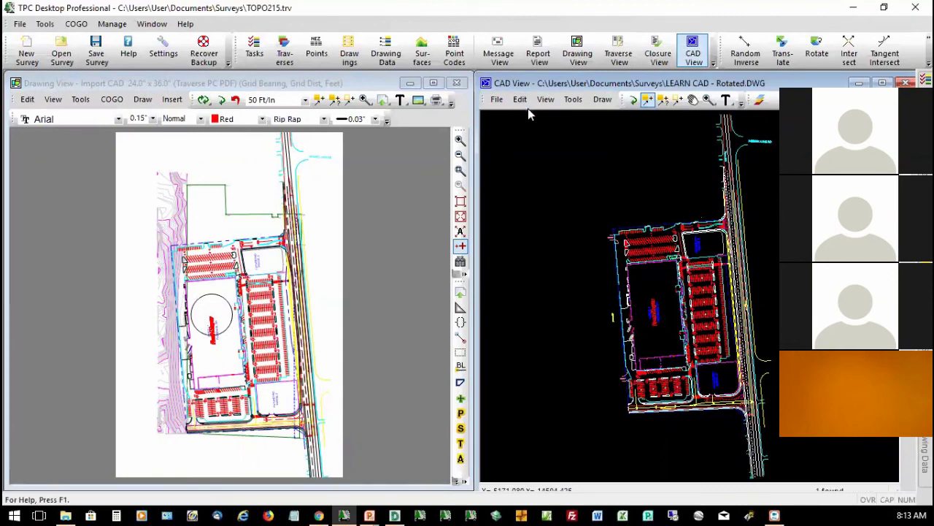
Save LEARN CAD - Rotated.DWG without the circle and refresh its XReference in the Import CAD drawing.
{"action": "left_click", "coordinate": [497, 100]}
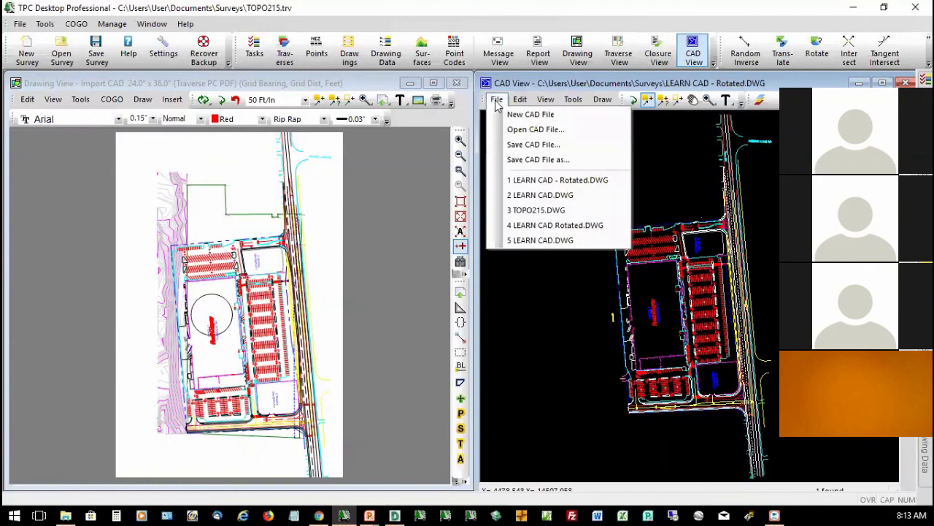
{"action": "left_click", "coordinate": [506, 141]}
{"action": "left_click", "coordinate": [220, 100]}
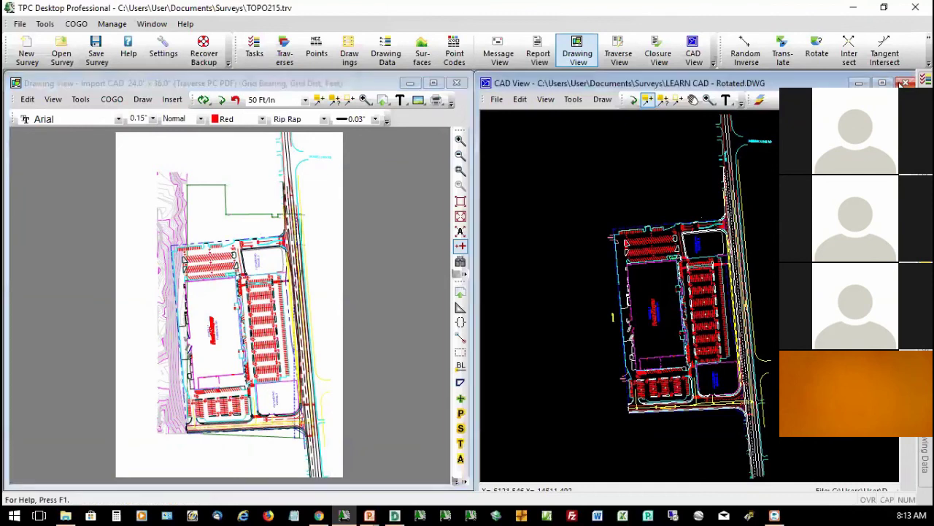
Close the CAD View of LEARN CAD - Rotated.DWG.
{"action": "left_click", "coordinate": [906, 82]}
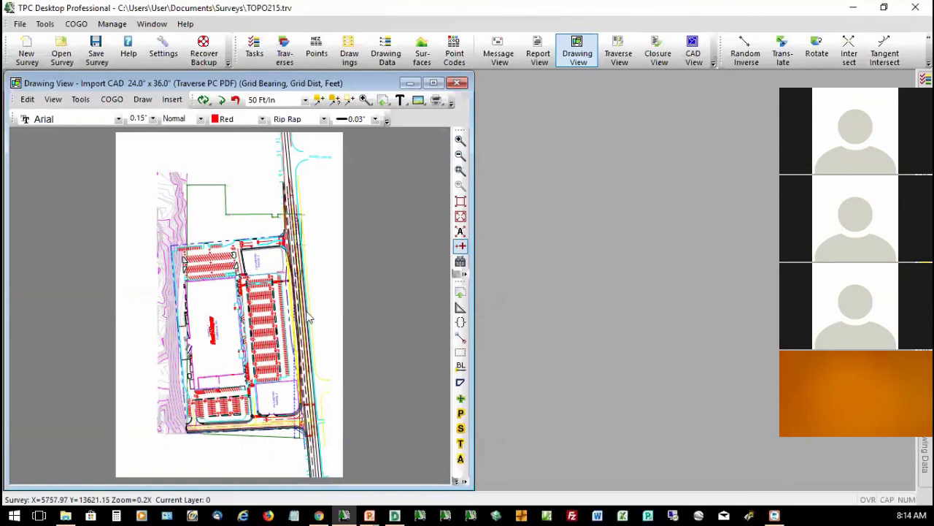
{"action": "left_click", "coordinate": [256, 369]}
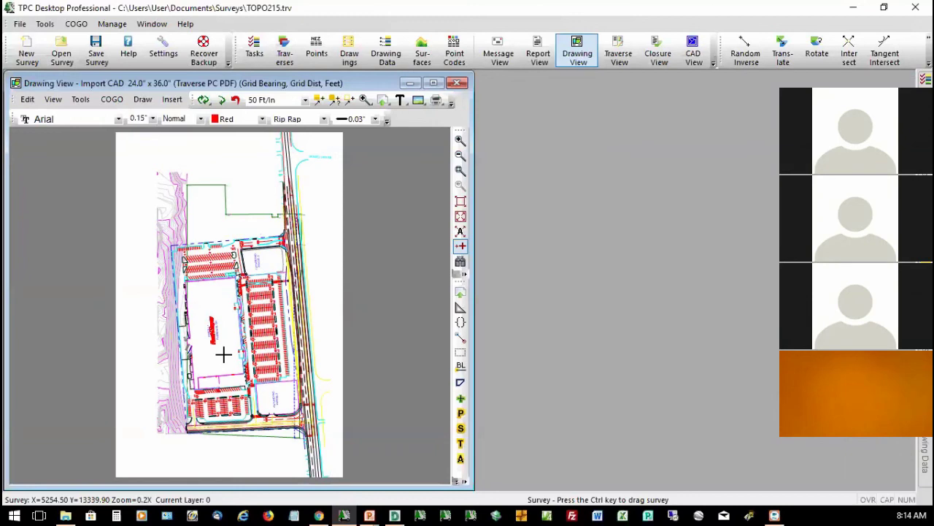
{"action": "left_click", "coordinate": [328, 239]}
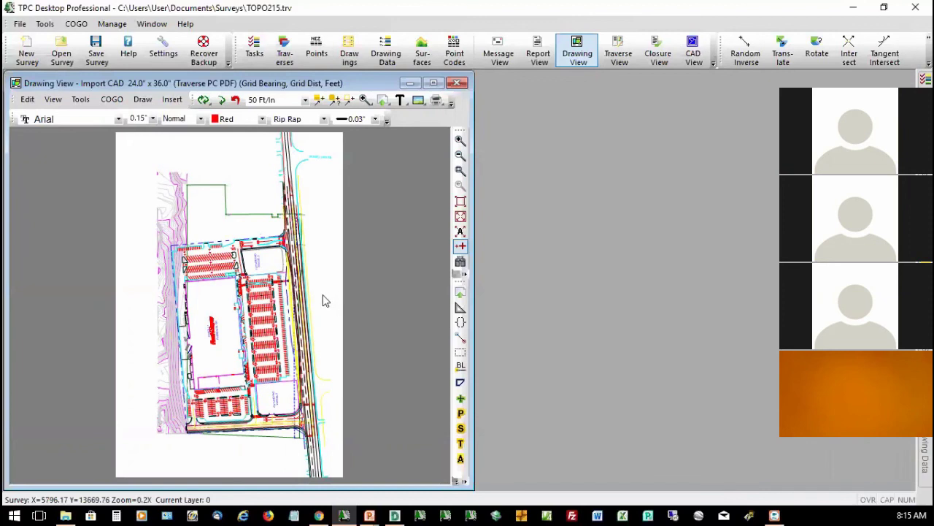
Start Reference XRef to Survey on the LEARN CAD - Rotated XReference, with the W1/4 end of the property boundary tangent as first survey point.
{"action": "left_click", "coordinate": [261, 306]}
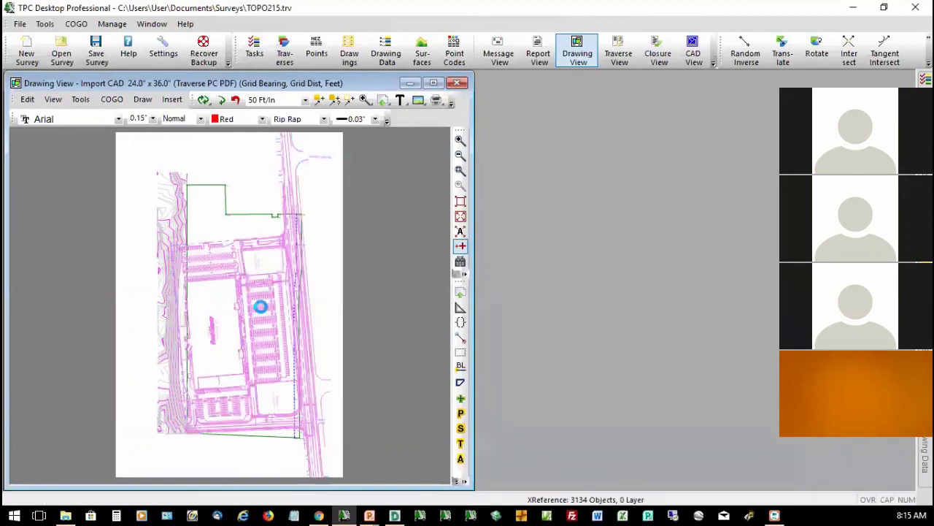
{"action": "right_click", "coordinate": [266, 307]}
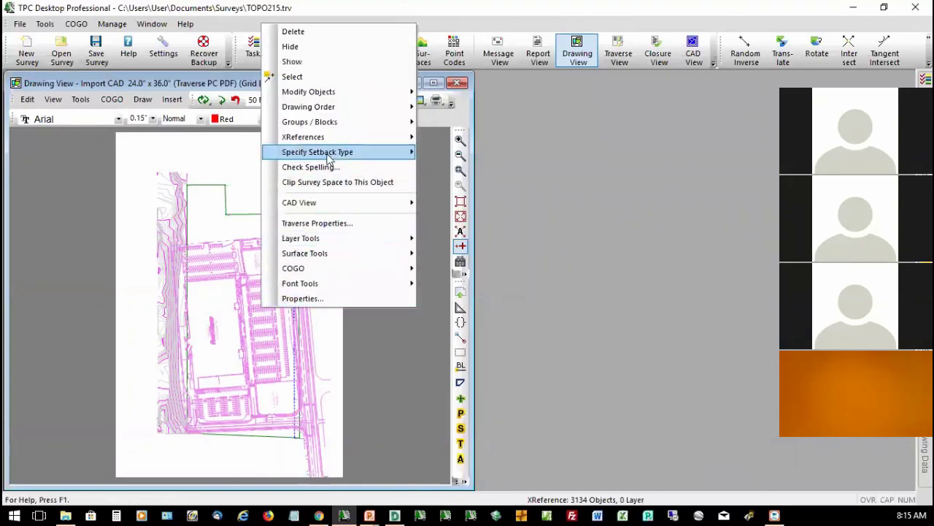
{"action": "mouse_move", "coordinate": [337, 143]}
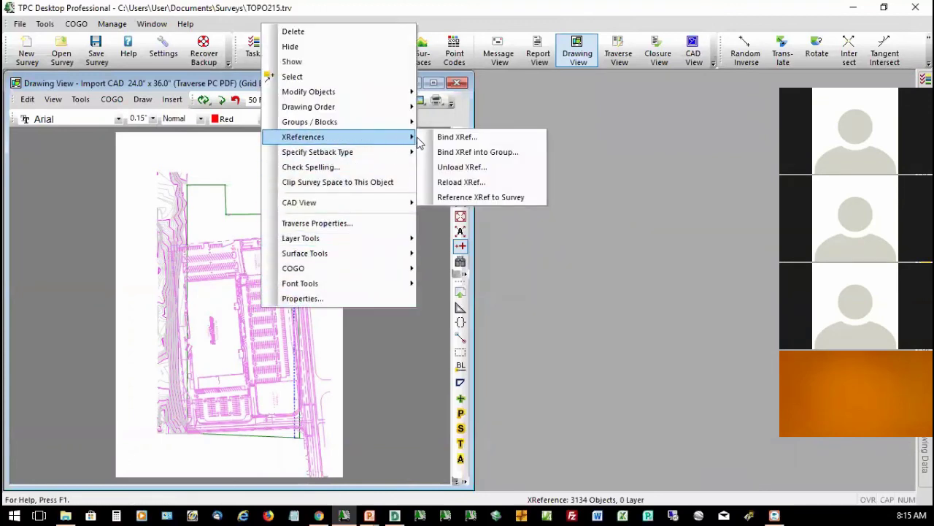
{"action": "left_click", "coordinate": [472, 197]}
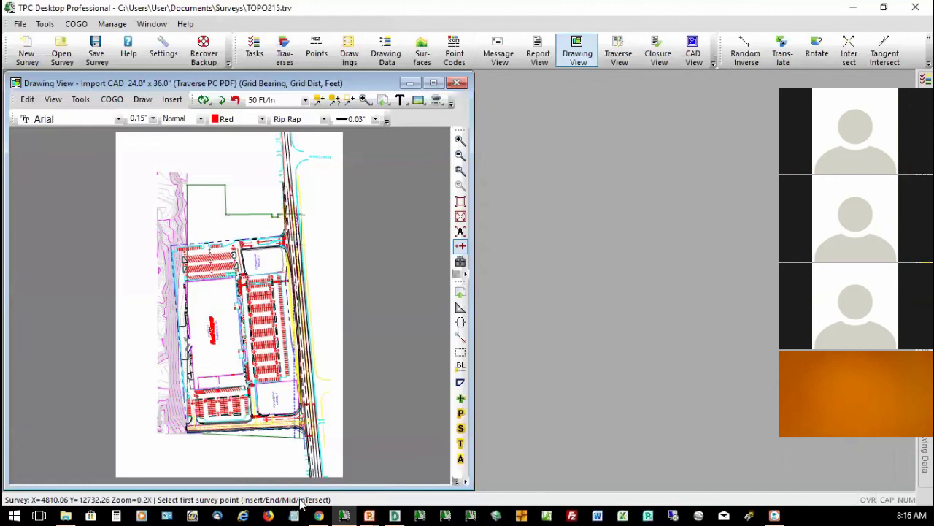
{"action": "left_click", "coordinate": [156, 333]}
{"action": "left_click", "coordinate": [159, 417]}
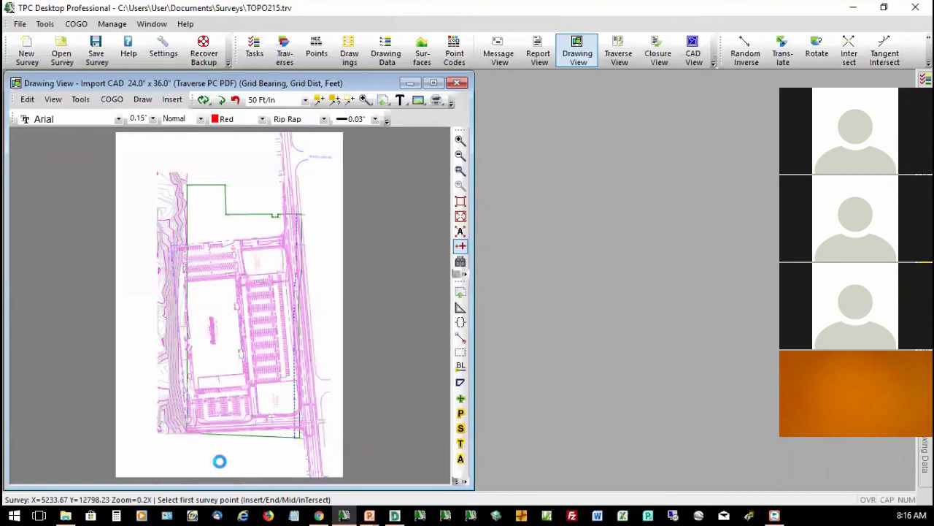
{"action": "left_click", "coordinate": [460, 171]}
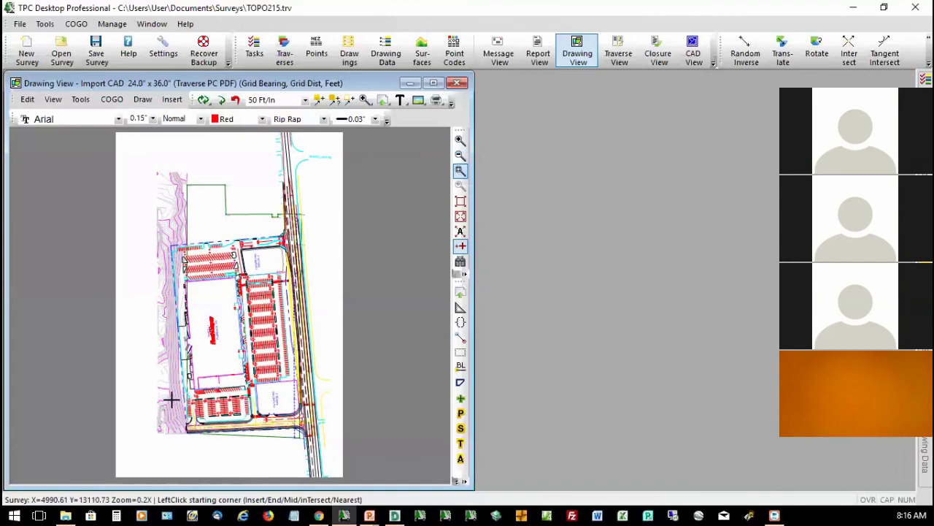
{"action": "left_click", "coordinate": [215, 448]}
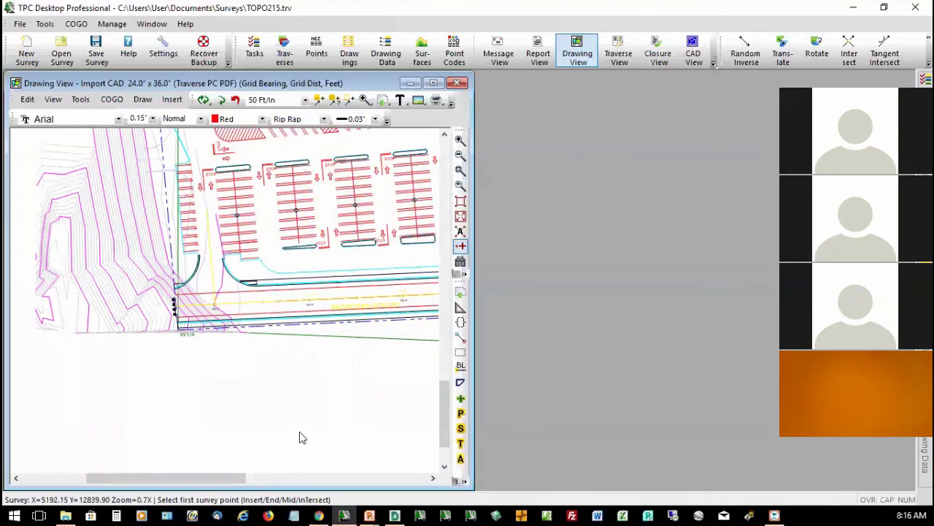
{"action": "key", "text": "e"}
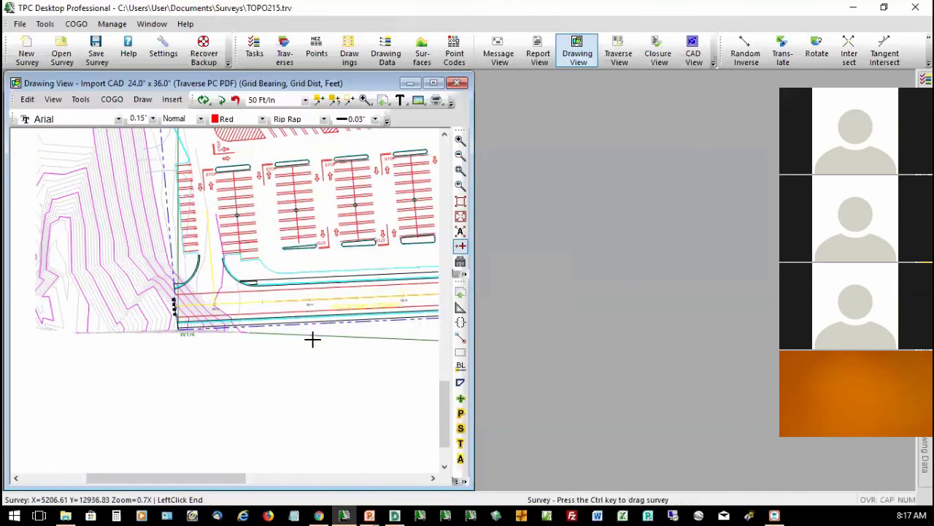
{"action": "mouse_move", "coordinate": [314, 339]}
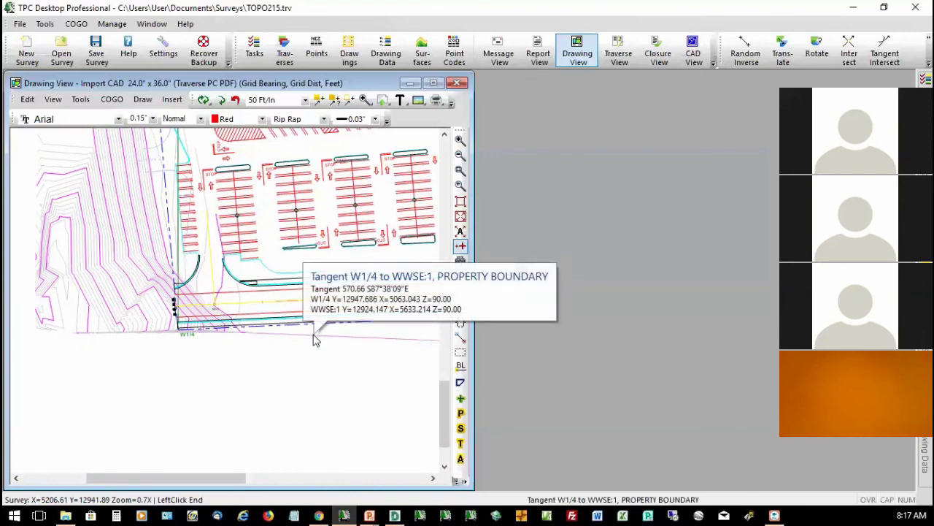
{"action": "left_click", "coordinate": [314, 340]}
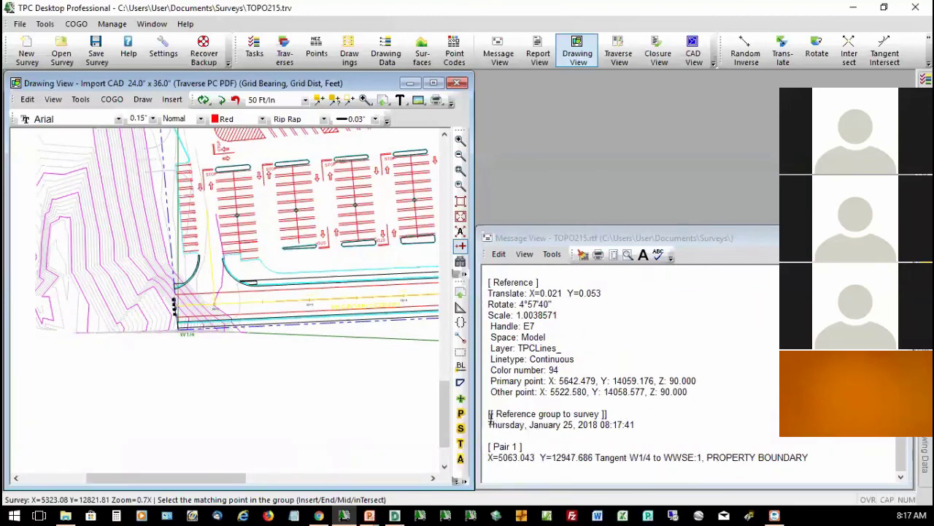
Match the first survey point to the southwest end of the XReference's BOUNDARY layer line near W1/4.
{"action": "left_click_drag", "start_coordinate": [488, 414], "coordinate": [848, 446]}
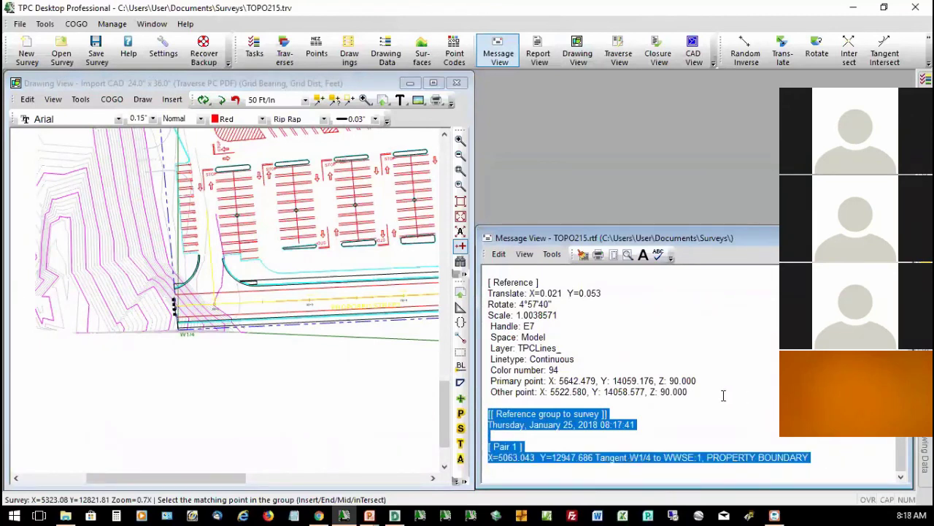
{"action": "left_click", "coordinate": [443, 417]}
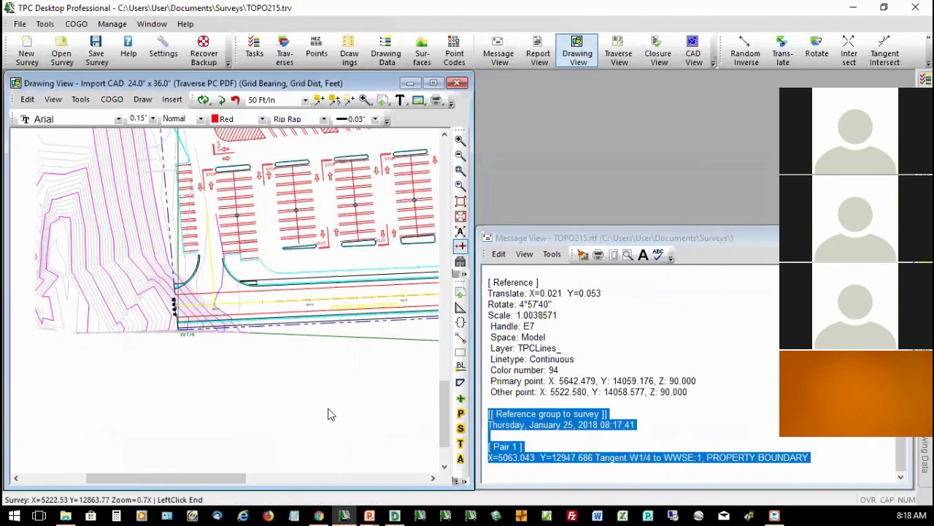
{"action": "left_click", "coordinate": [306, 327]}
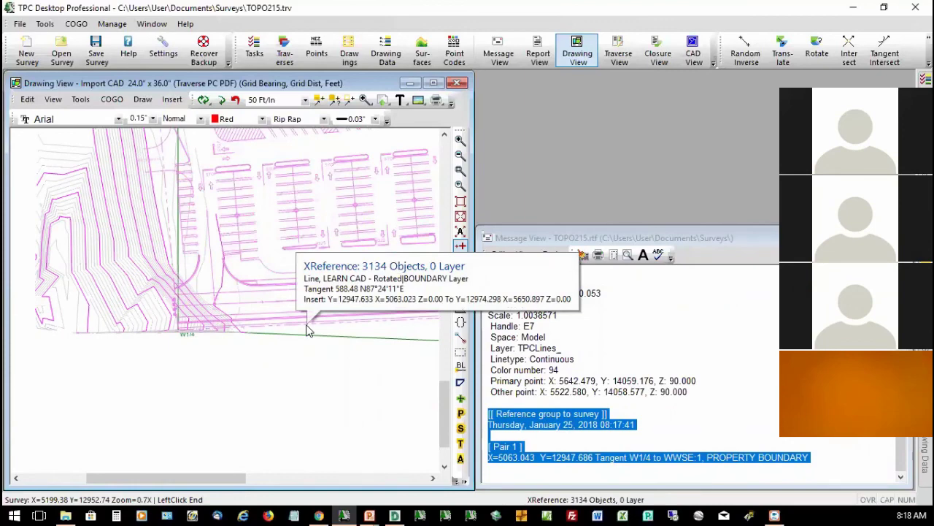
{"action": "left_click", "coordinate": [177, 328]}
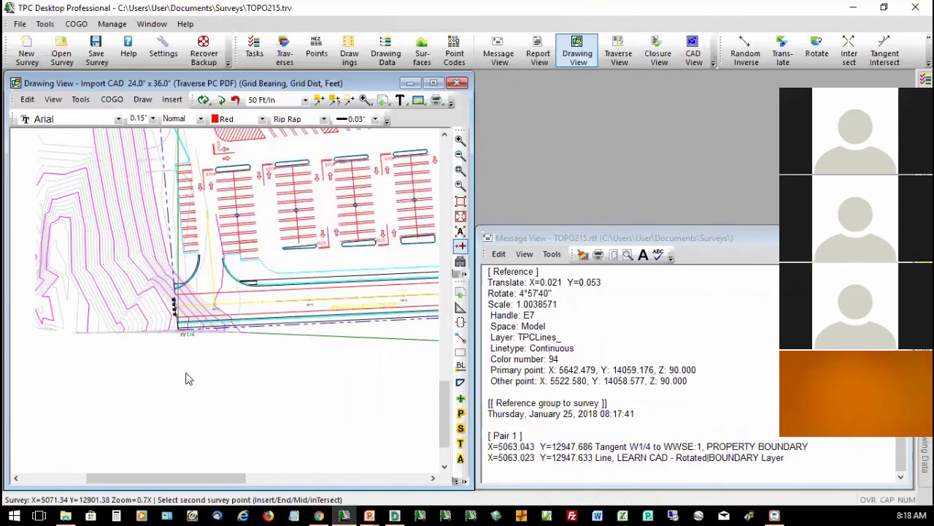
Pick the JGSE end of the JGSE to P2NE property boundary tangent as the second survey point.
{"action": "left_click", "coordinate": [460, 201]}
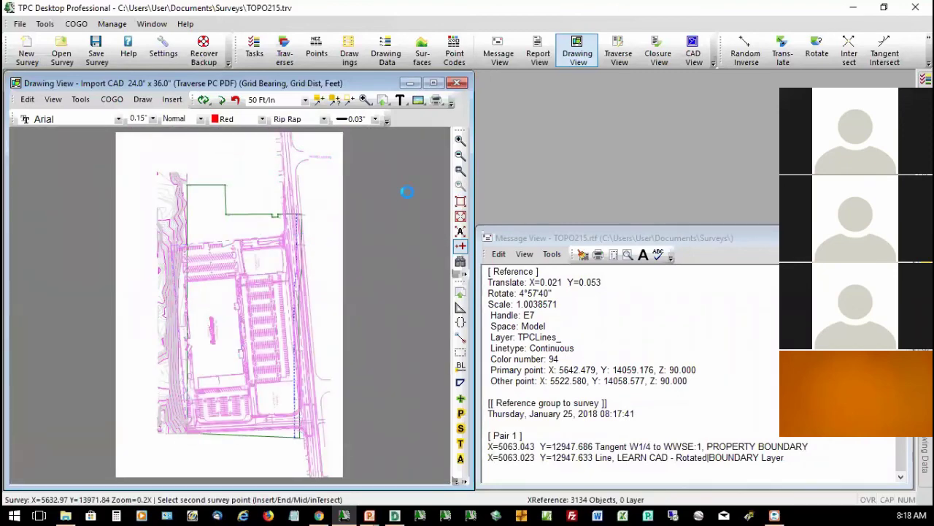
{"action": "left_click", "coordinate": [460, 171]}
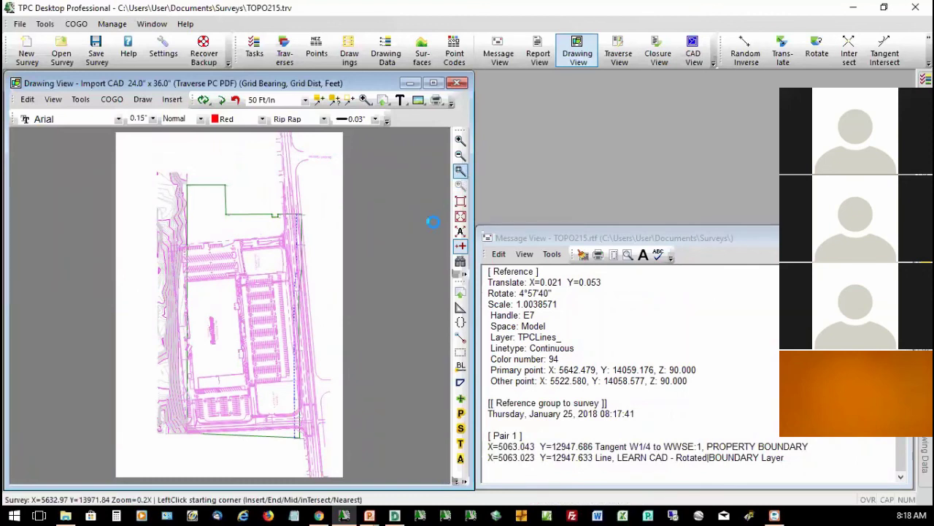
{"action": "left_click", "coordinate": [263, 222]}
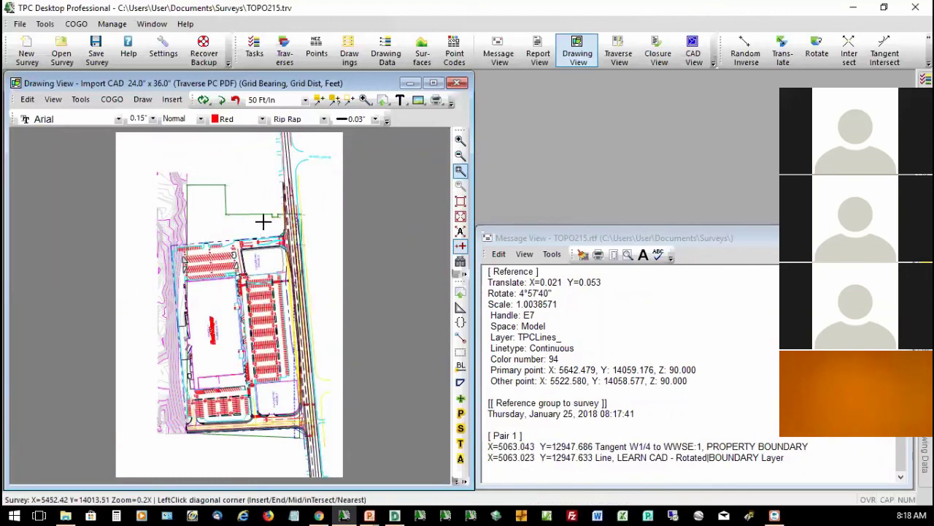
{"action": "left_click", "coordinate": [325, 260]}
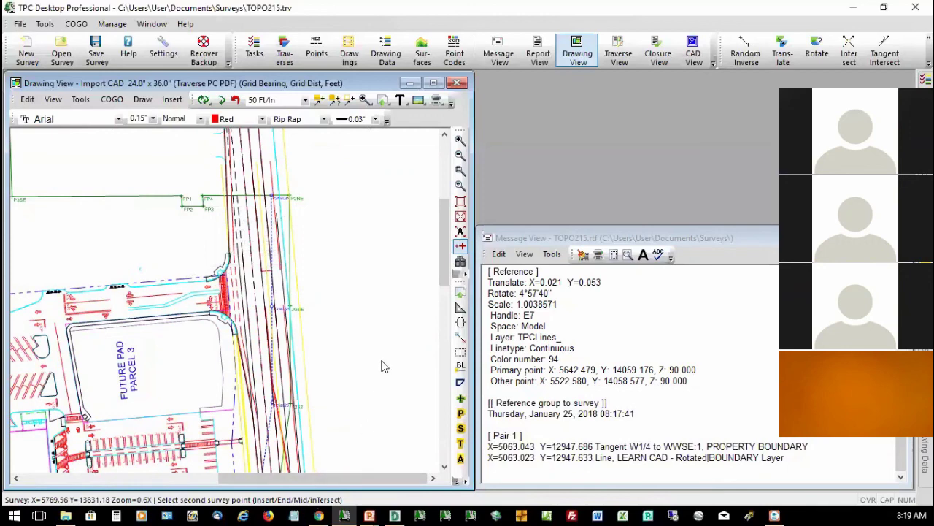
{"action": "key", "text": "e"}
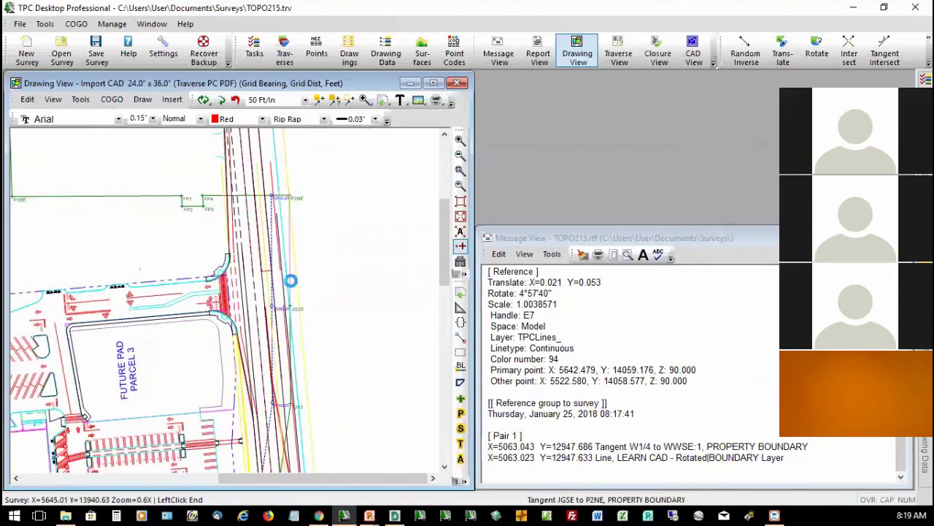
{"action": "mouse_move", "coordinate": [292, 286]}
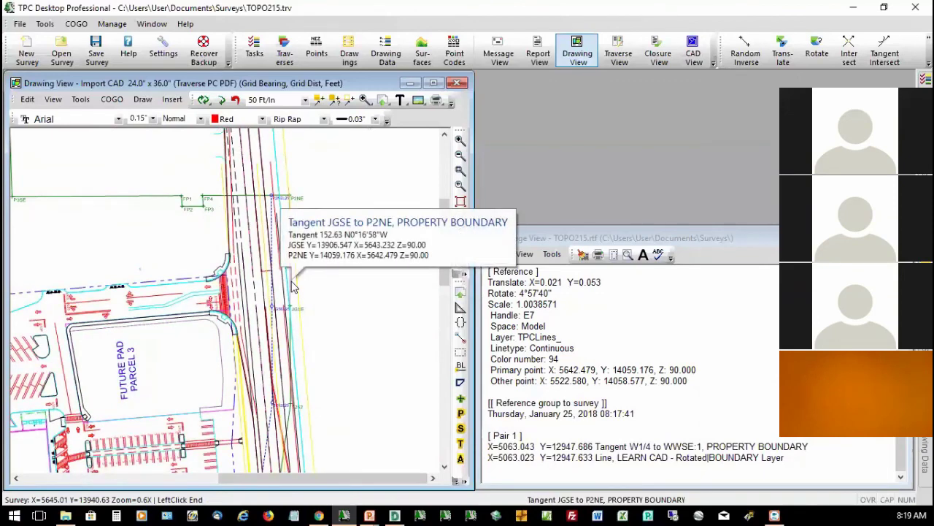
{"action": "left_click", "coordinate": [293, 286]}
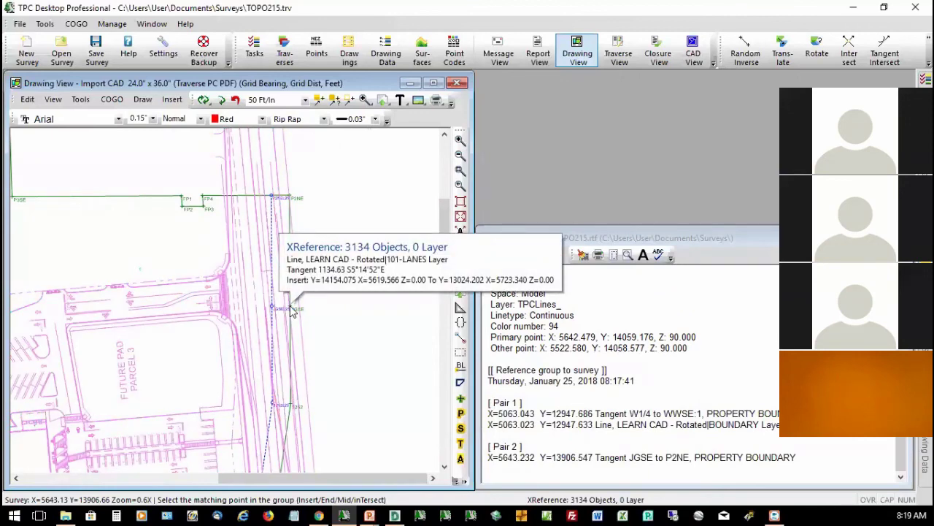
Match the second survey point to the BOUNDARY line's end at the site's northeast corner, redraw the drawing and inspect the XReference's alignment.
{"action": "left_click", "coordinate": [292, 310]}
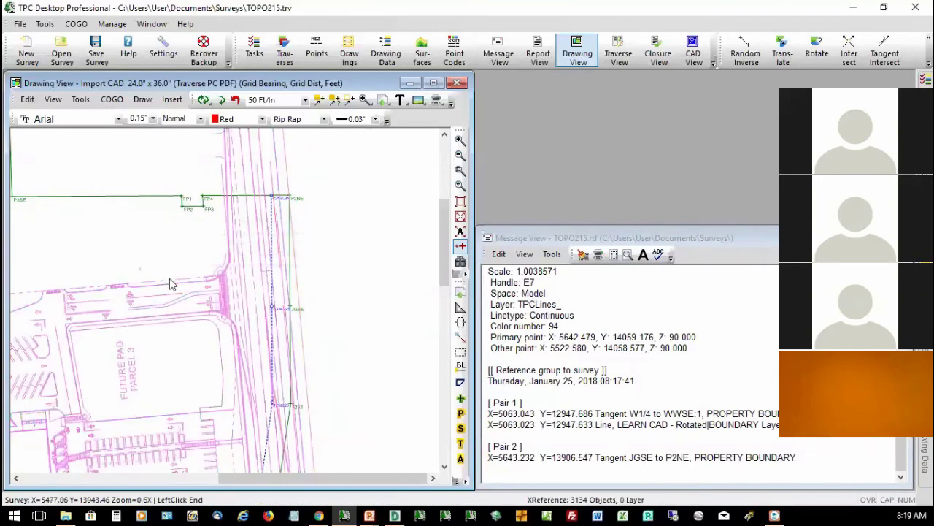
{"action": "left_click", "coordinate": [225, 274]}
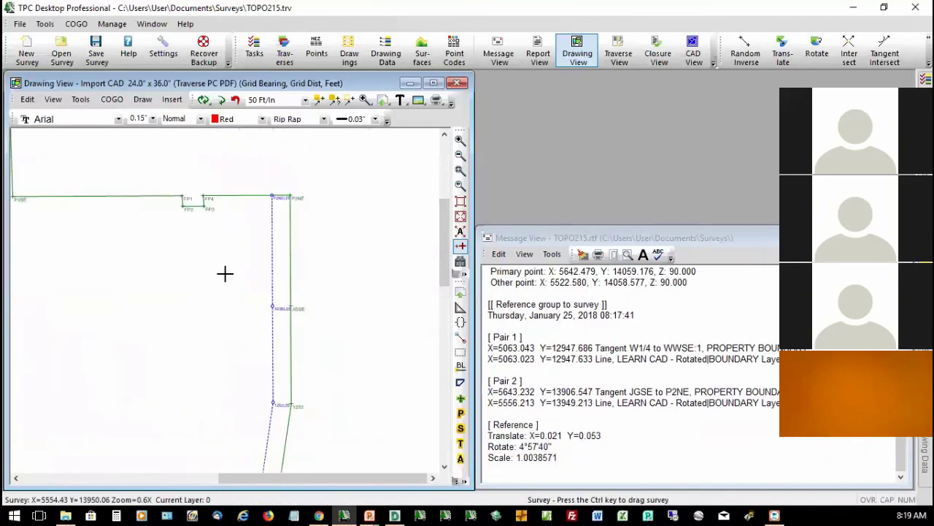
{"action": "left_click", "coordinate": [226, 104]}
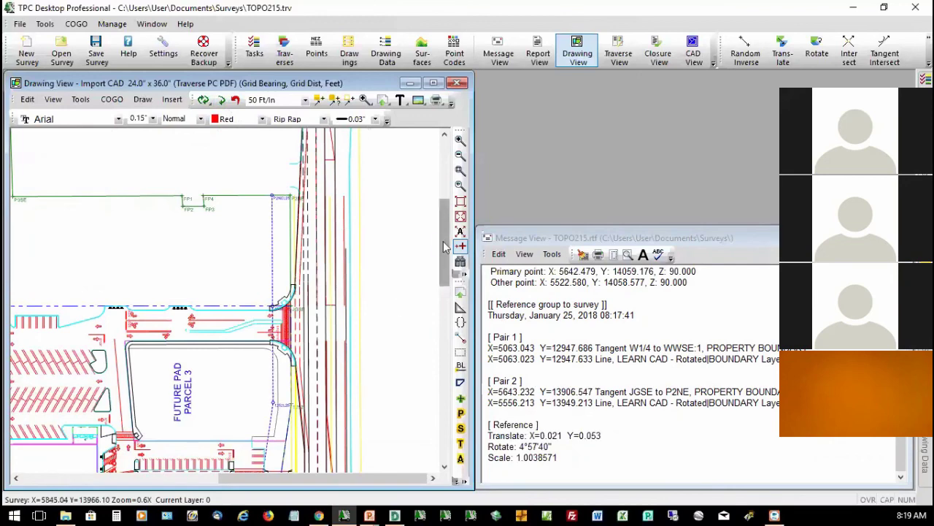
{"action": "left_click_drag", "start_coordinate": [445, 249], "coordinate": [447, 398]}
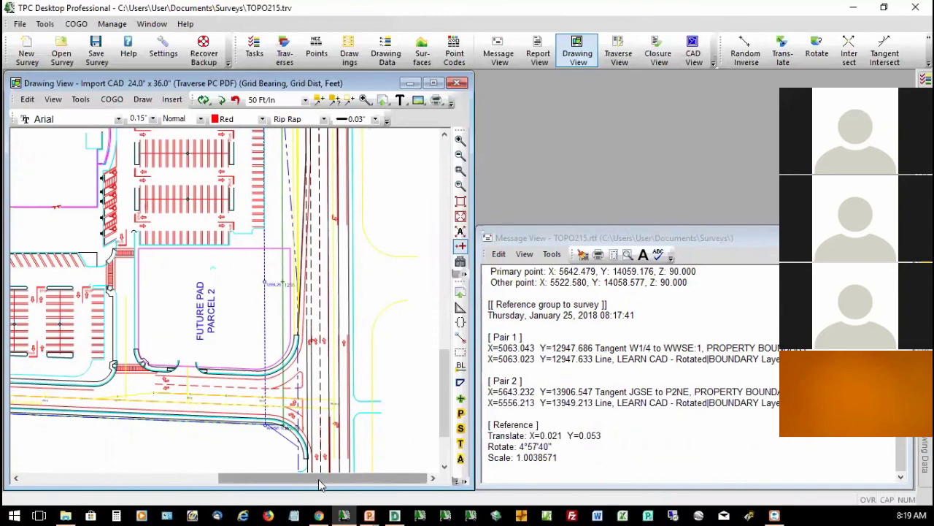
{"action": "mouse_move", "coordinate": [324, 482]}
{"action": "left_mouse_down"}
{"action": "mouse_move", "coordinate": [197, 479]}
{"action": "mouse_move", "coordinate": [202, 497]}
{"action": "left_mouse_up"}
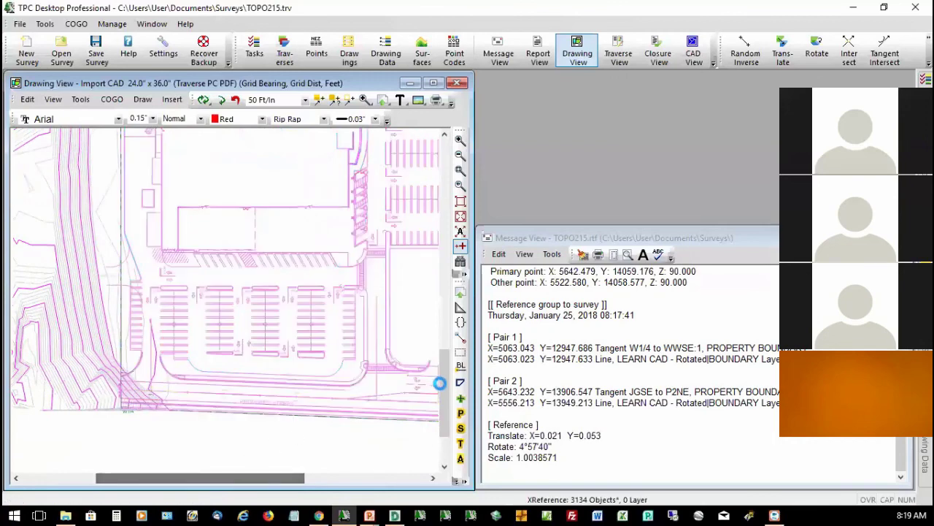
{"action": "left_click_drag", "start_coordinate": [447, 400], "coordinate": [459, 294]}
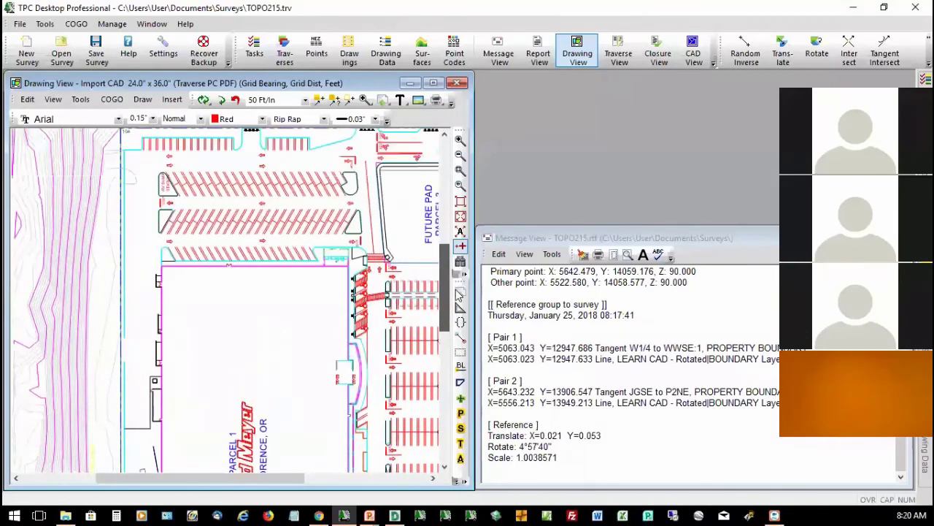
{"action": "left_click", "coordinate": [459, 294]}
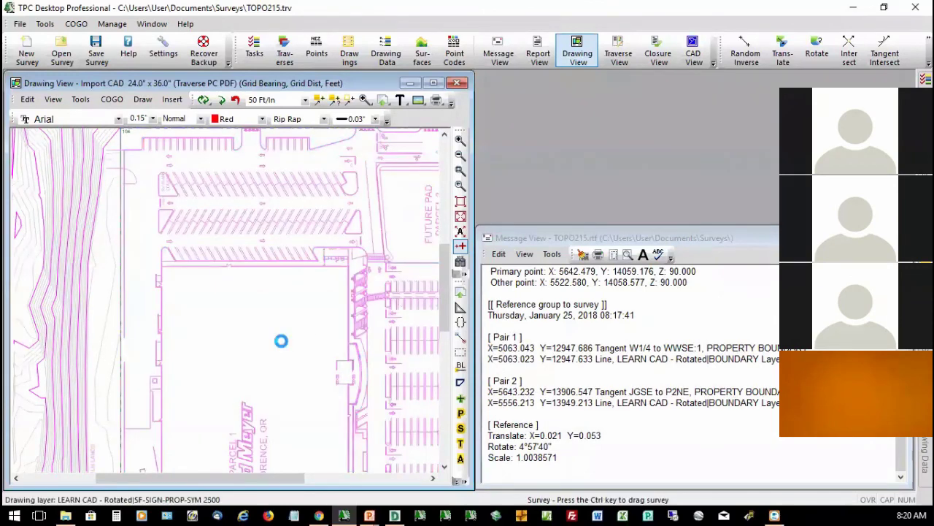
Unload the LEARN CAD - Rotated.DWG XReference from the Import CAD drawing.
{"action": "right_click", "coordinate": [269, 223]}
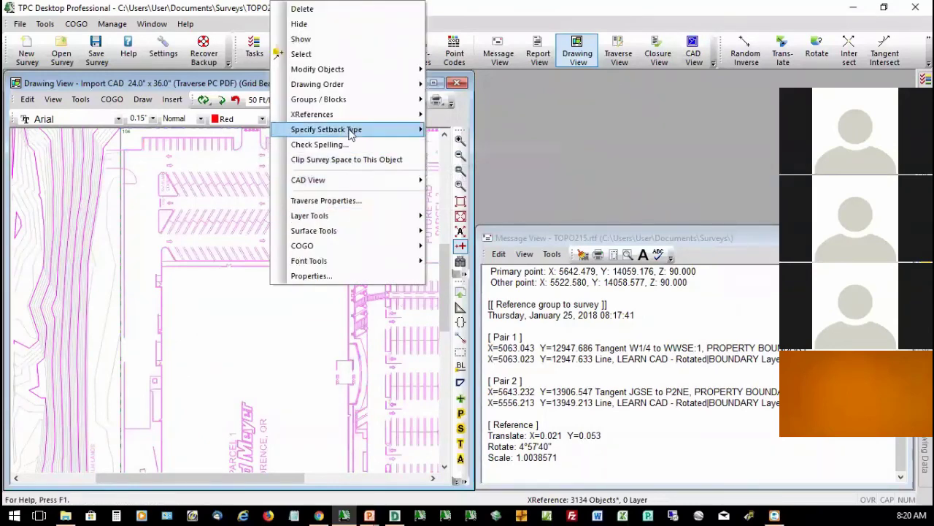
{"action": "mouse_move", "coordinate": [349, 120]}
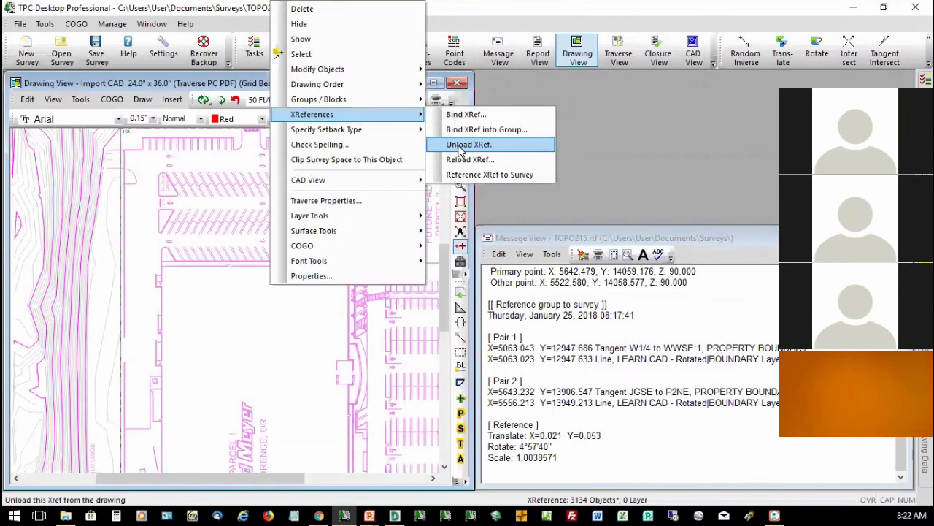
{"action": "left_click", "coordinate": [461, 146]}
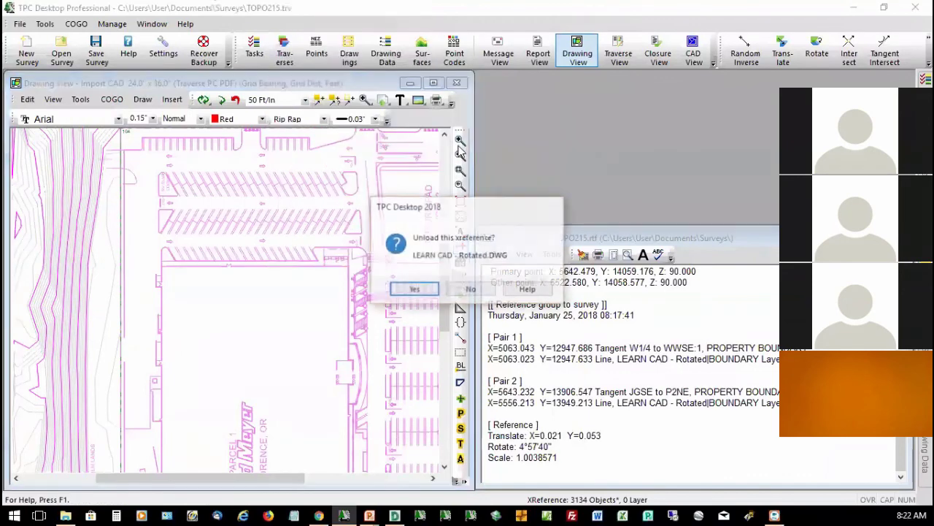
{"action": "left_click", "coordinate": [414, 290]}
{"action": "scroll", "coordinate": [371, 308], "scroll_direction": "down", "scroll_amount": 1}
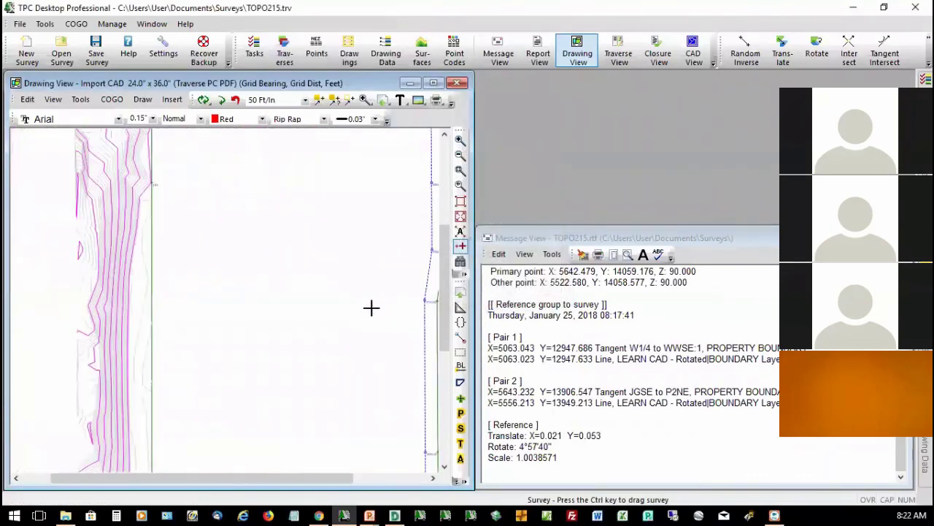
Reload the LEARN CAD - Rotated.DWG XReference into the Import CAD drawing and close the Message View.
{"action": "scroll", "coordinate": [371, 308], "scroll_direction": "down", "scroll_amount": 1}
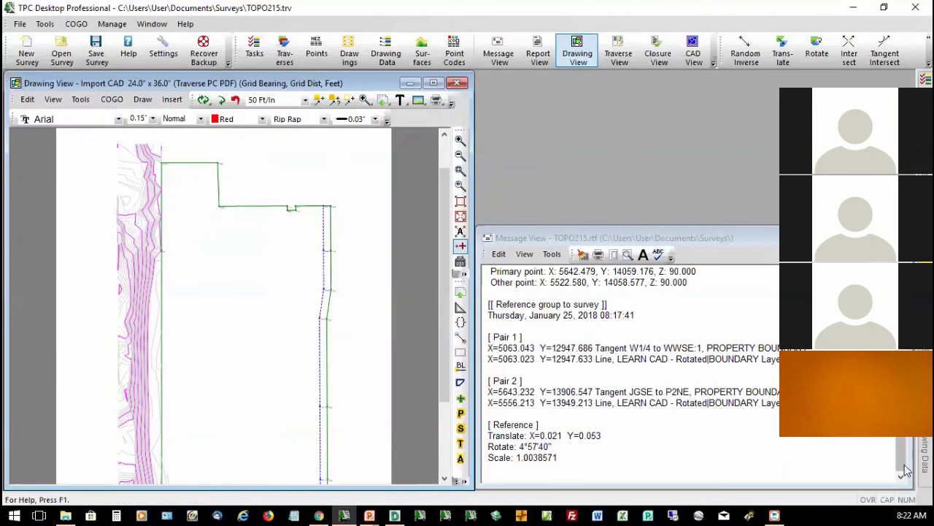
{"action": "mouse_move", "coordinate": [914, 468]}
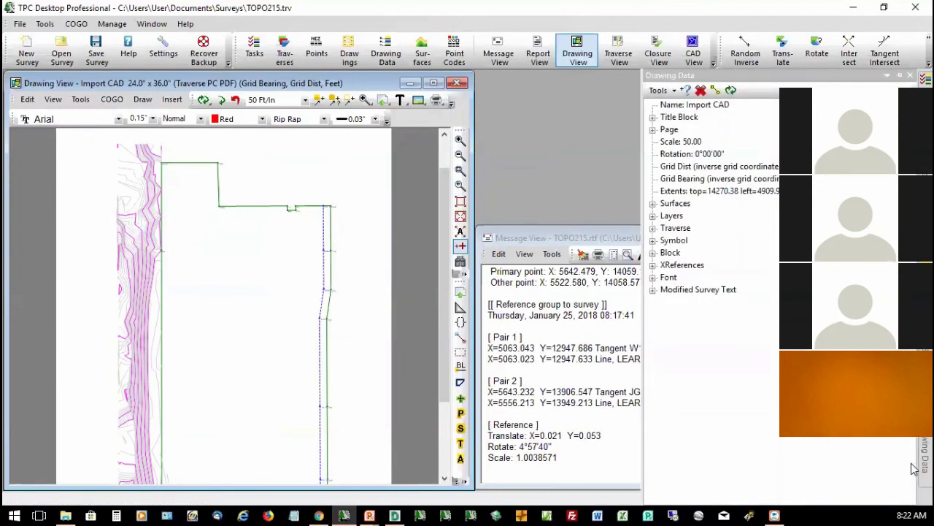
{"action": "double_click", "coordinate": [657, 267]}
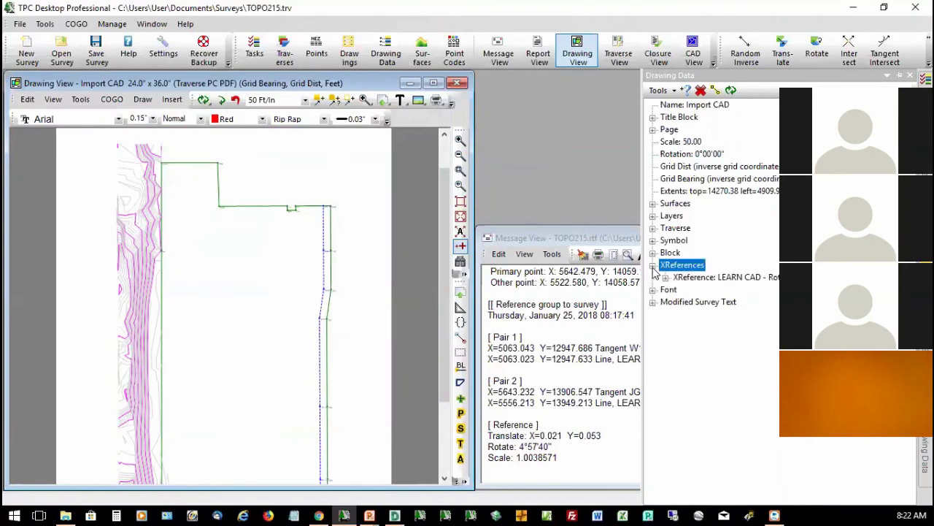
{"action": "right_click", "coordinate": [728, 278]}
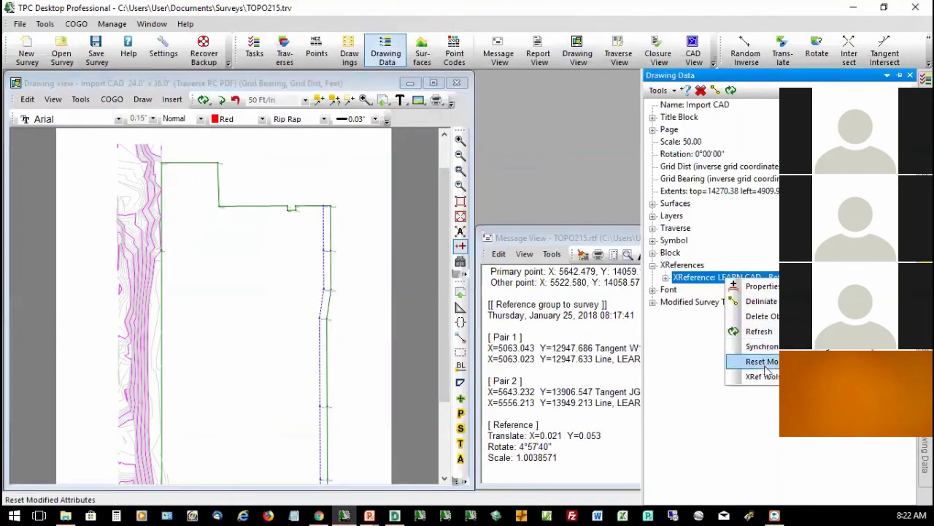
{"action": "mouse_move", "coordinate": [764, 376]}
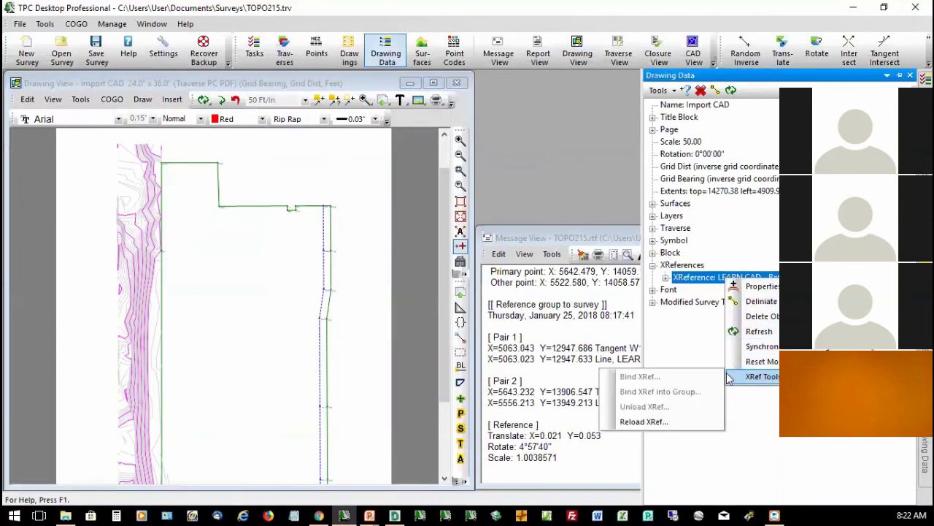
{"action": "left_click", "coordinate": [682, 421]}
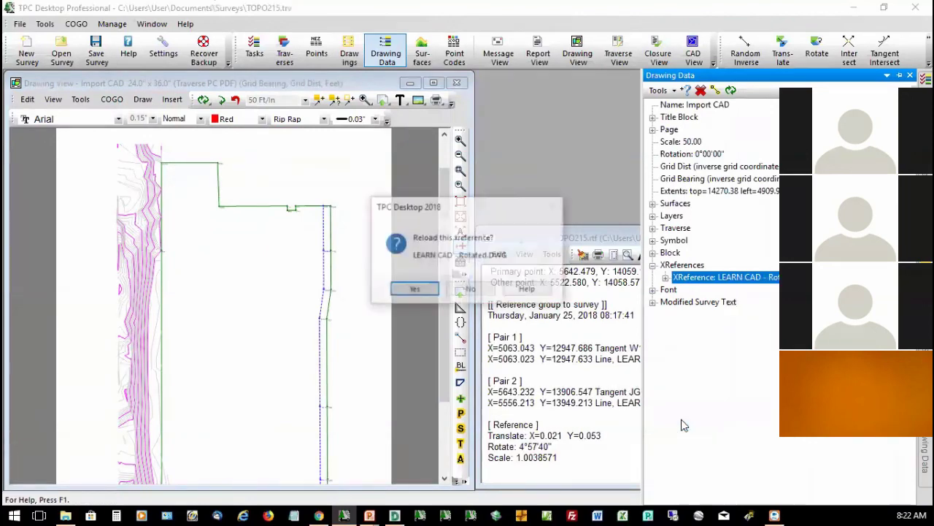
{"action": "left_click", "coordinate": [414, 290]}
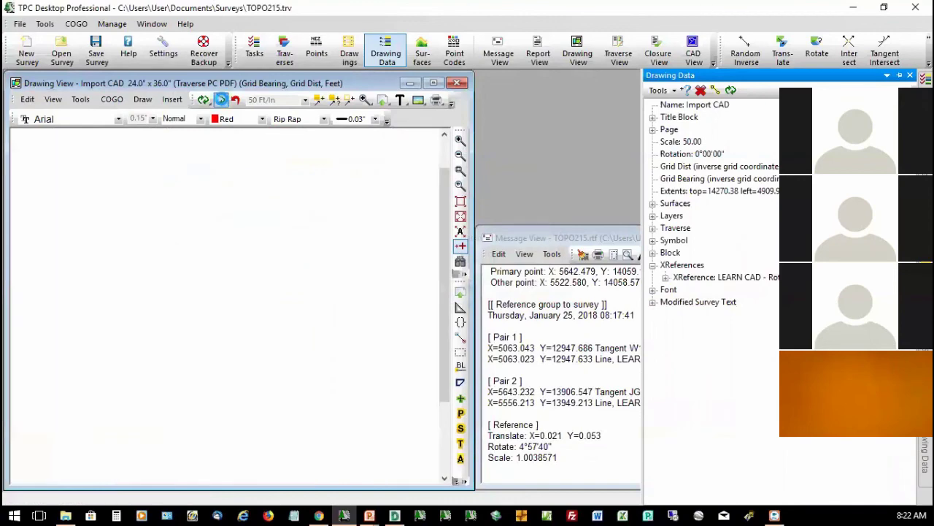
{"action": "left_click", "coordinate": [221, 100]}
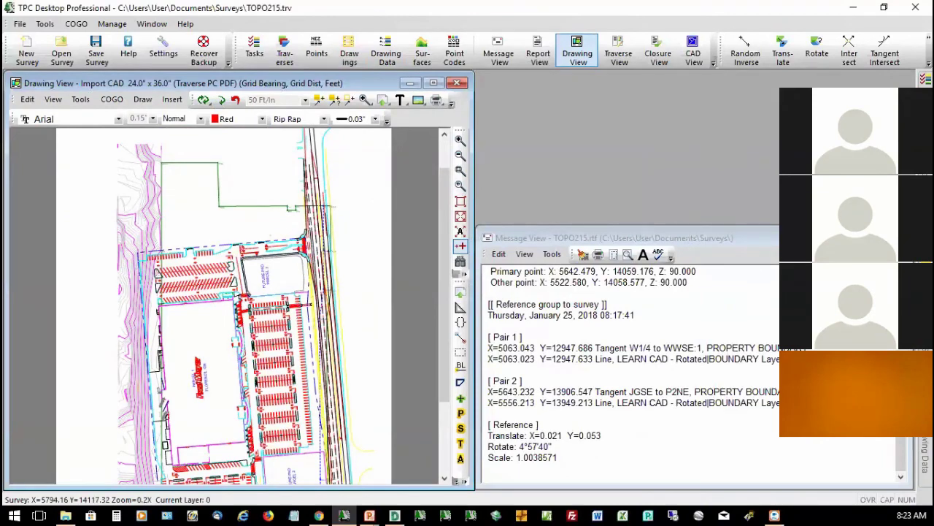
{"action": "left_click", "coordinate": [896, 238]}
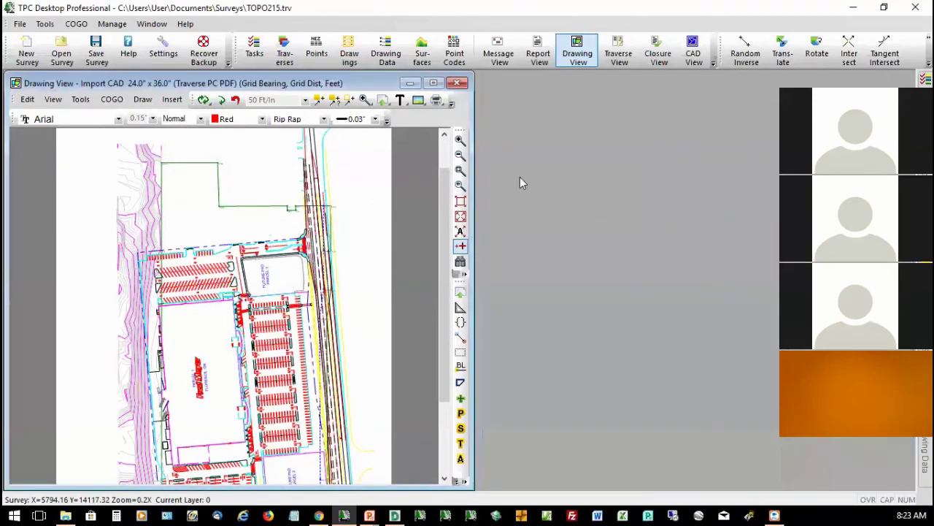
List the XReference layers with their object counts in the drawing's layer settings, ignoring layers with count 0.
{"action": "right_click", "coordinate": [235, 153]}
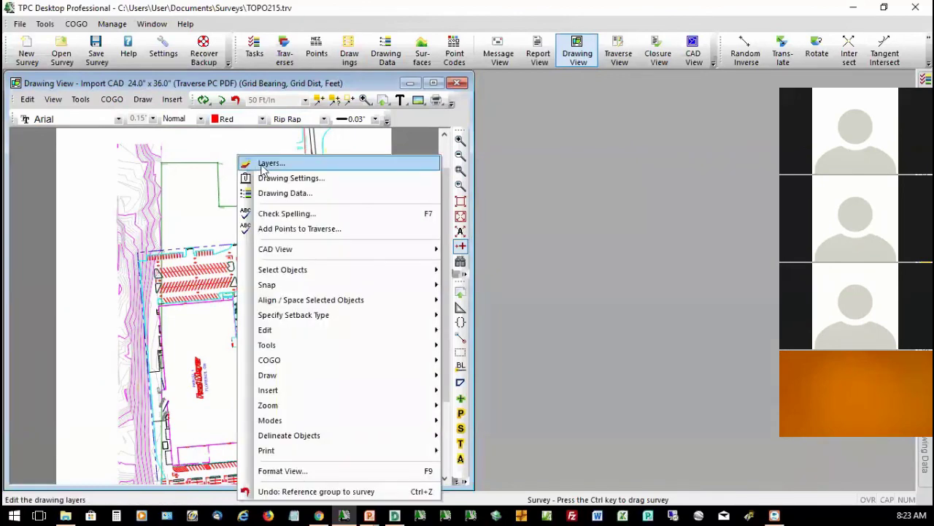
{"action": "left_click", "coordinate": [268, 163]}
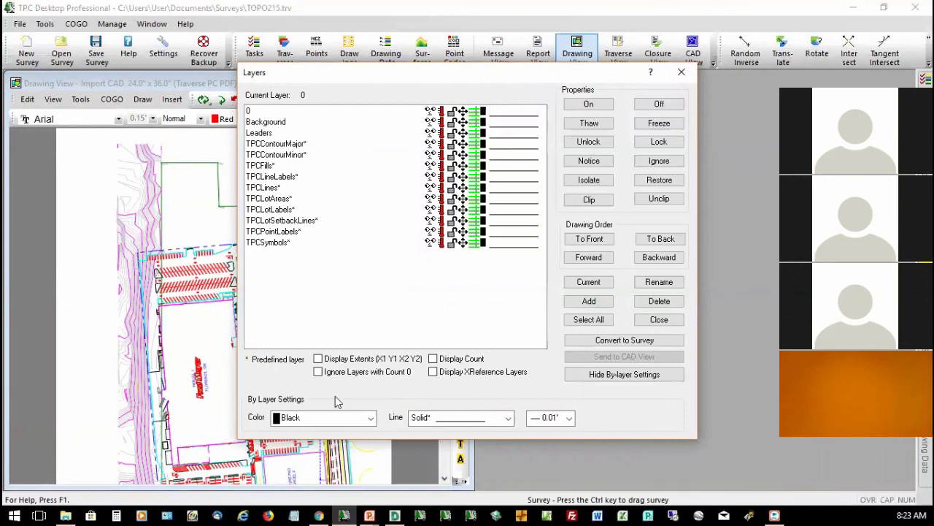
{"action": "left_click", "coordinate": [433, 372]}
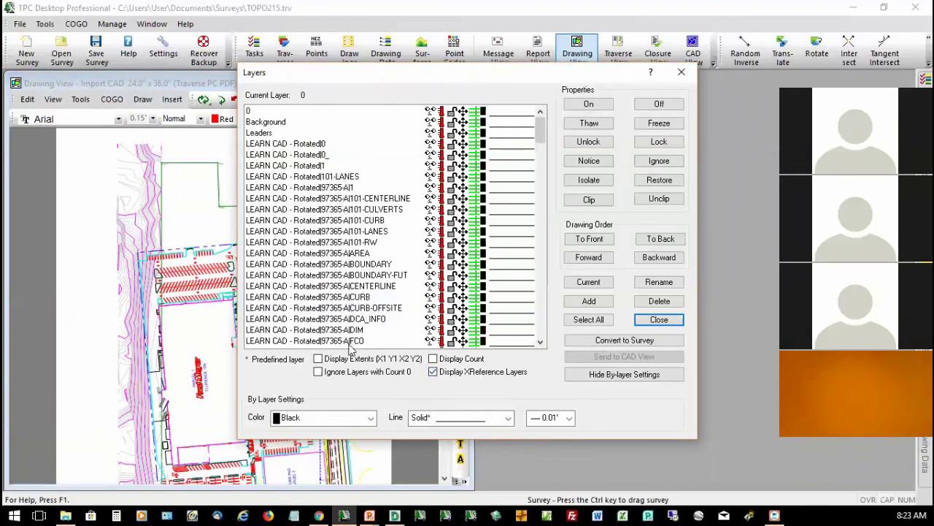
{"action": "left_click", "coordinate": [434, 360]}
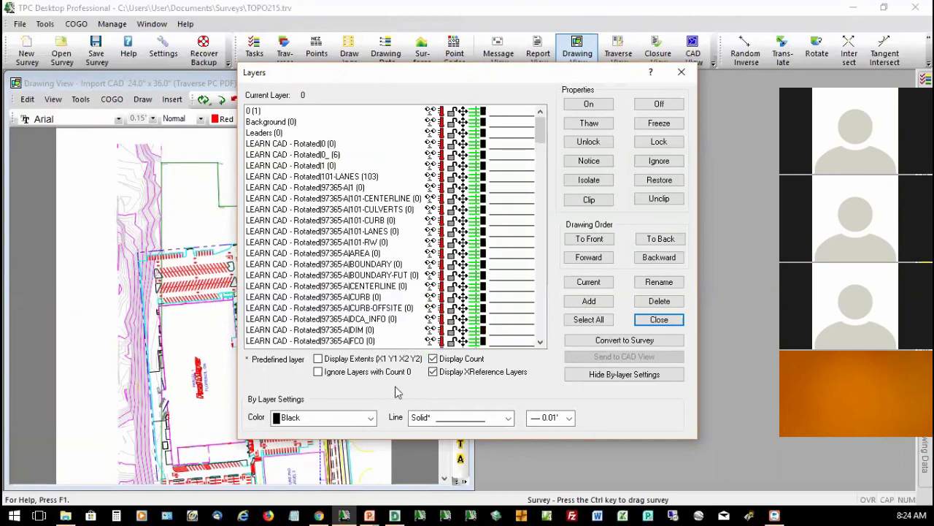
{"action": "left_click", "coordinate": [319, 372]}
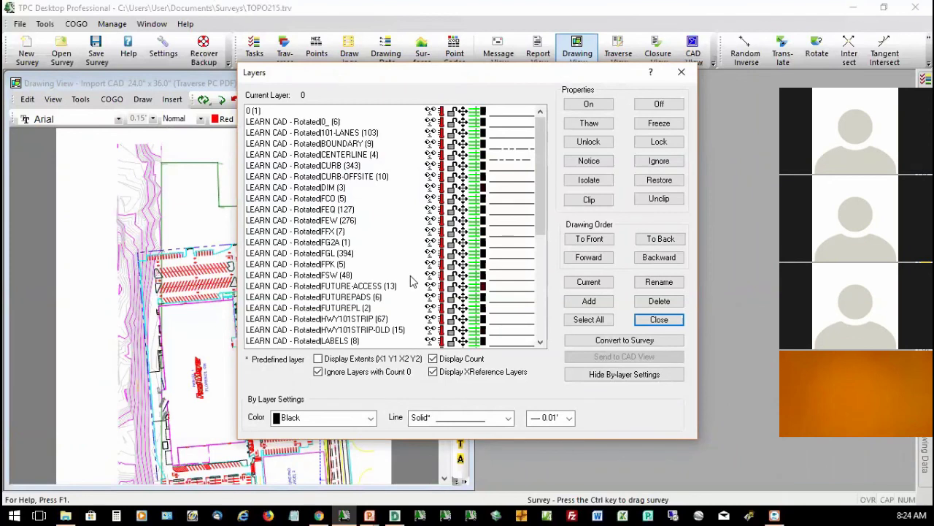
Turn the XReference layers from CURB-OFFSITE through HWY101STRIP off and back on, and close the layer settings.
{"action": "left_click", "coordinate": [319, 177]}
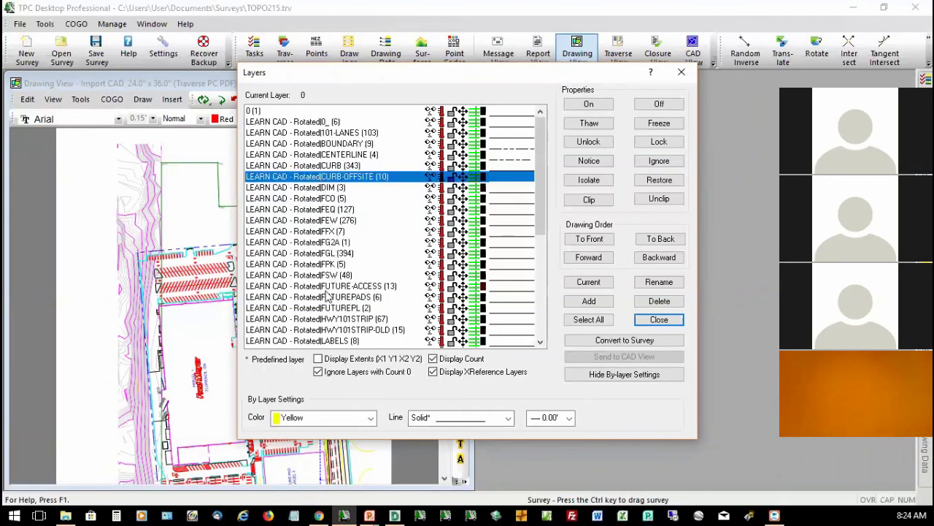
{"action": "left_click", "coordinate": [324, 321], "text": "shift"}
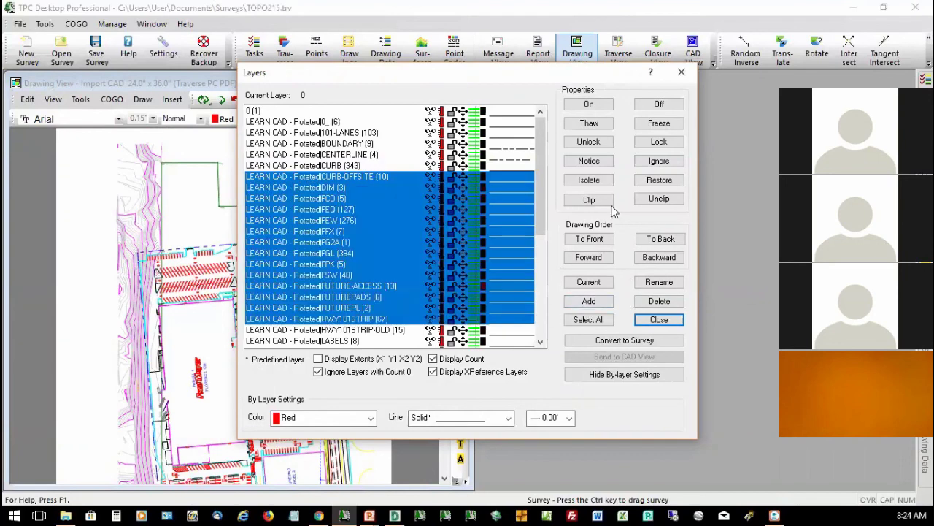
{"action": "left_click", "coordinate": [657, 104]}
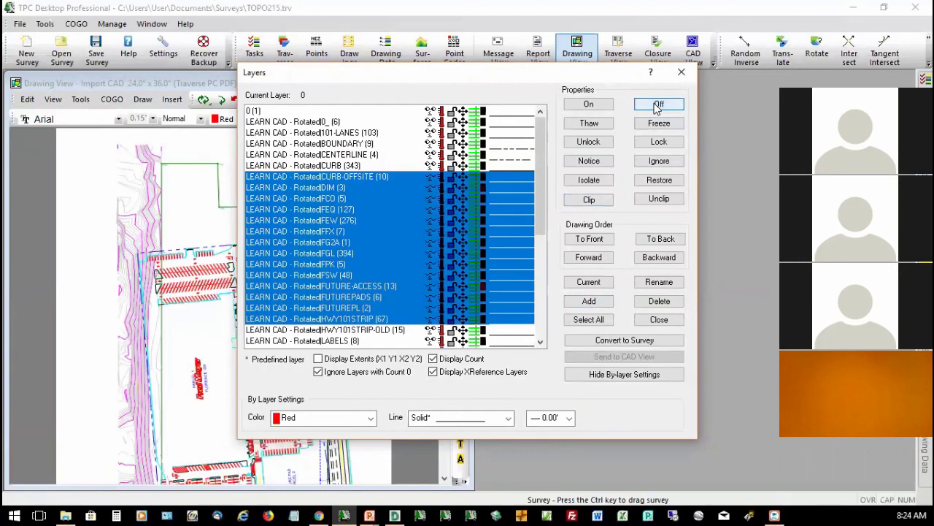
{"action": "left_click", "coordinate": [595, 104]}
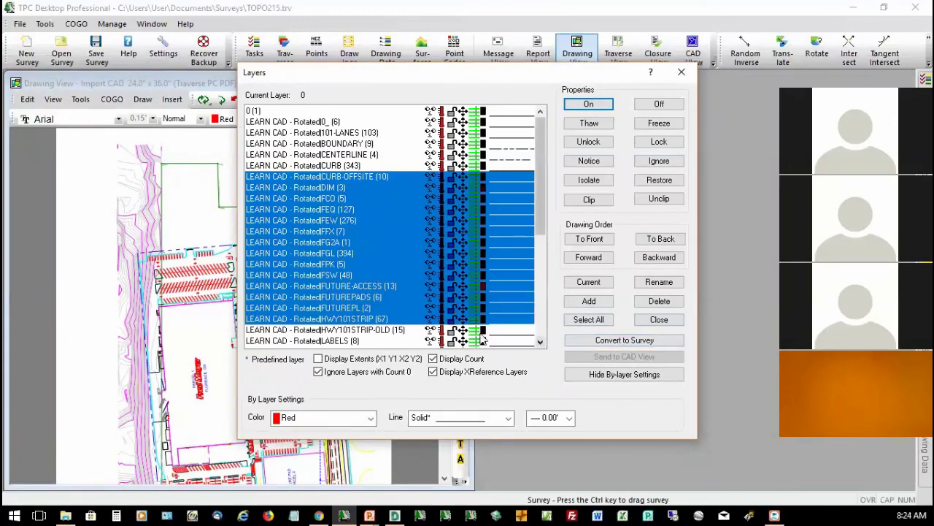
{"action": "left_click", "coordinate": [680, 76]}
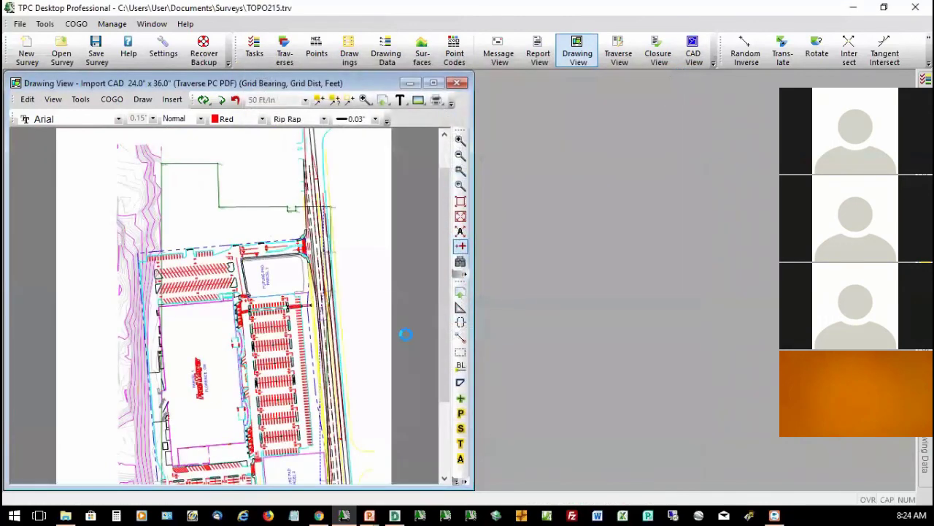
Examine the XReference's details in the drawing data and expand the list of layers it contains.
{"action": "scroll", "coordinate": [445, 337], "scroll_direction": "down", "scroll_amount": 2}
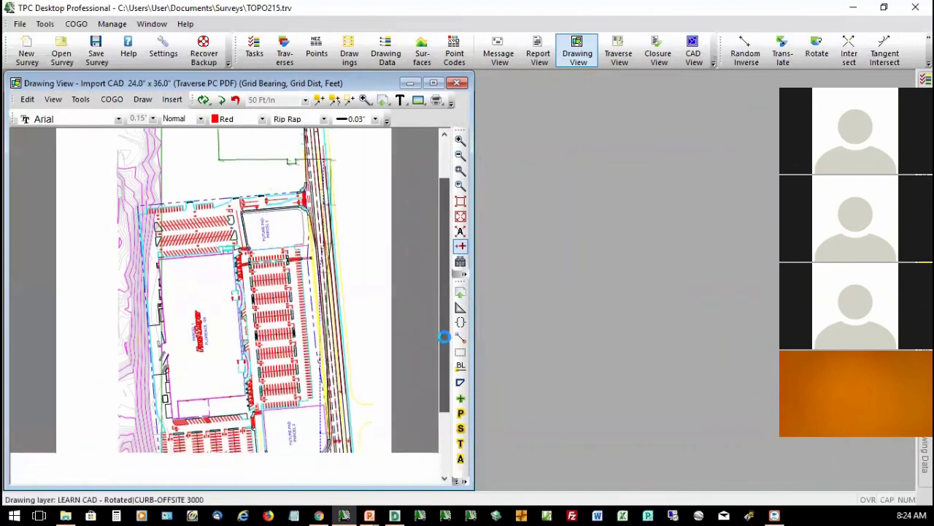
{"action": "scroll", "coordinate": [445, 338], "scroll_direction": "down", "scroll_amount": 2}
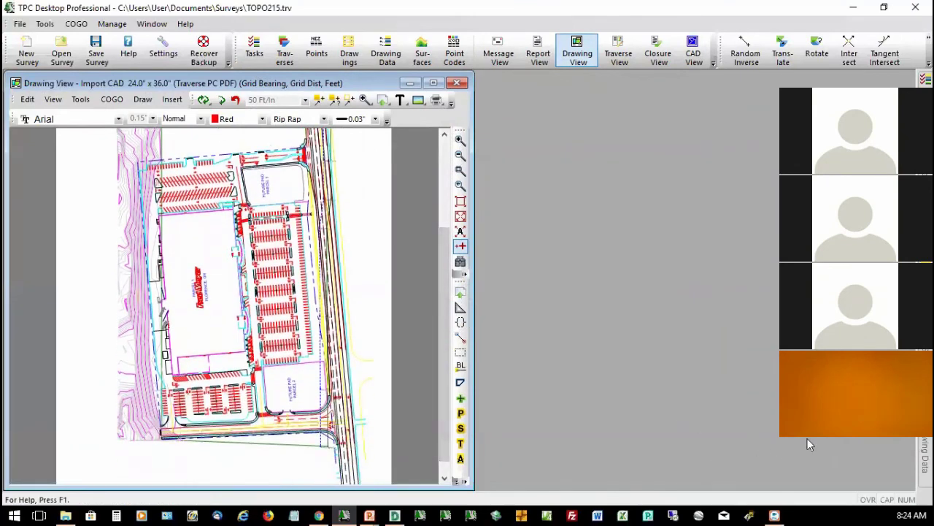
{"action": "mouse_move", "coordinate": [915, 451]}
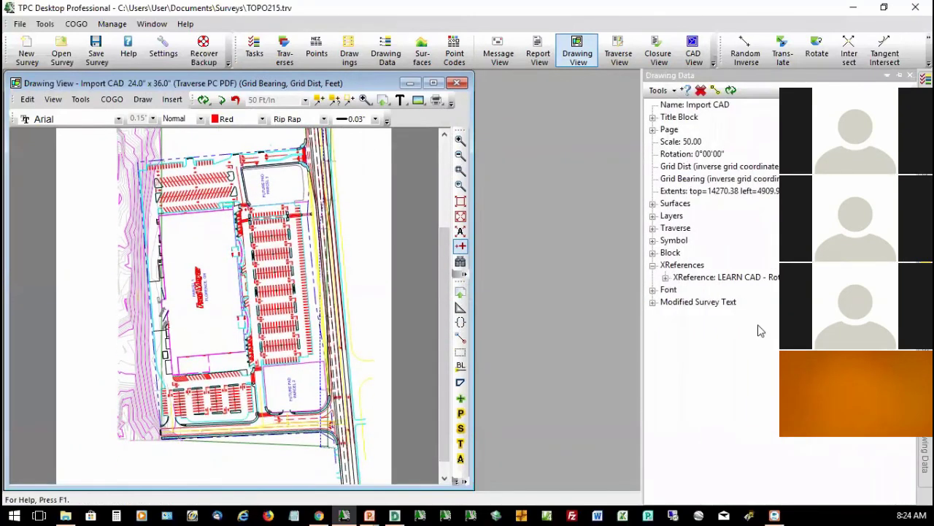
{"action": "left_click", "coordinate": [667, 279]}
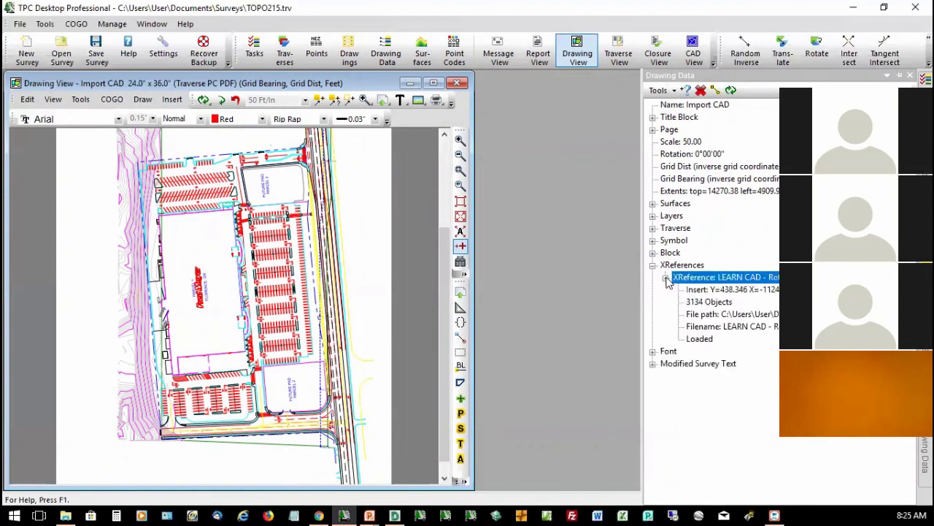
{"action": "left_click", "coordinate": [666, 279]}
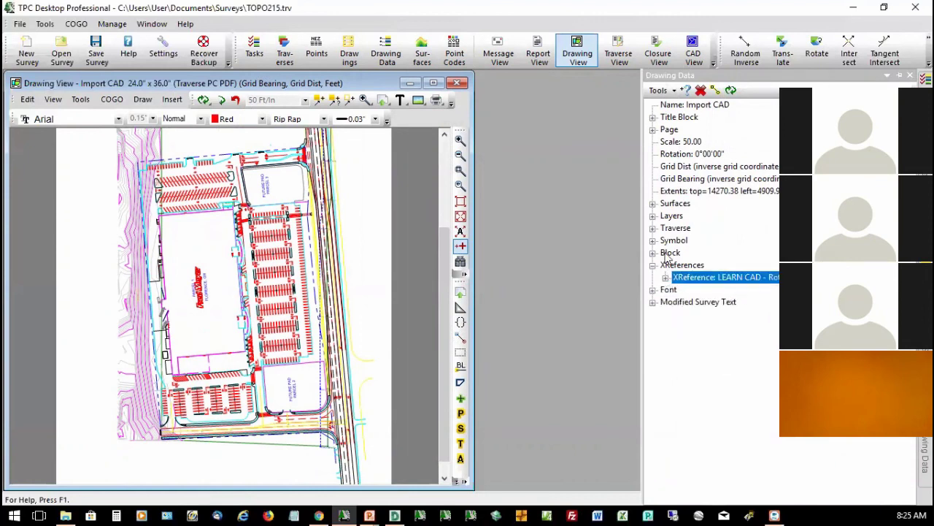
{"action": "left_click", "coordinate": [653, 217]}
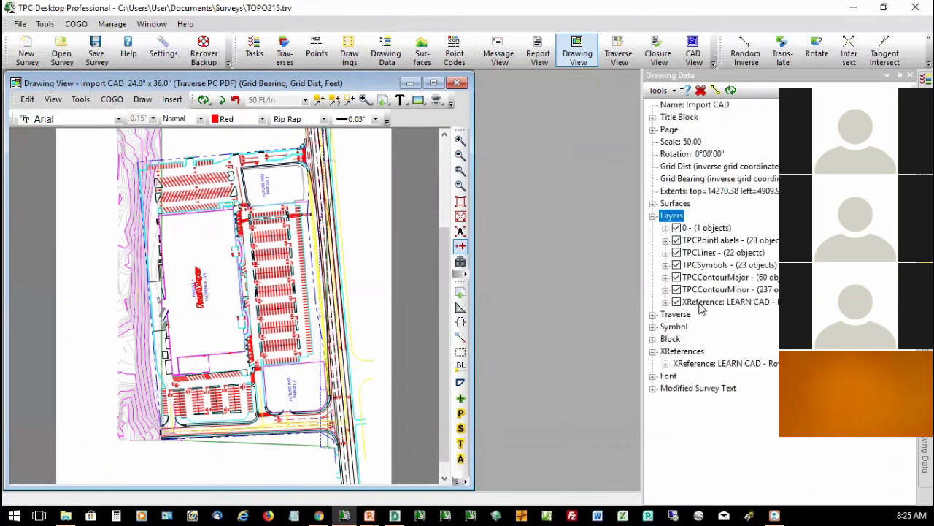
{"action": "left_click", "coordinate": [665, 302]}
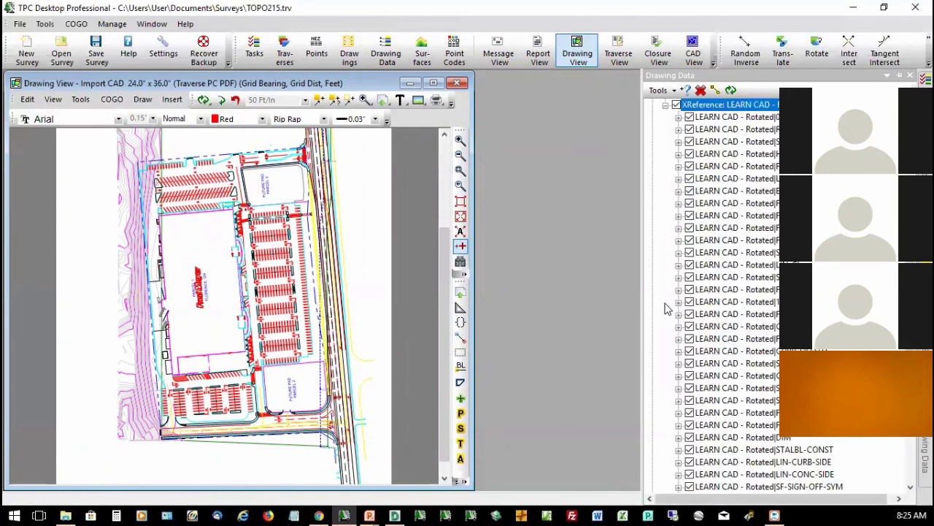
Delineate individual XReference layers in the drawing, including STALBL-CONST, and switch delineation off.
{"action": "left_click", "coordinate": [770, 376]}
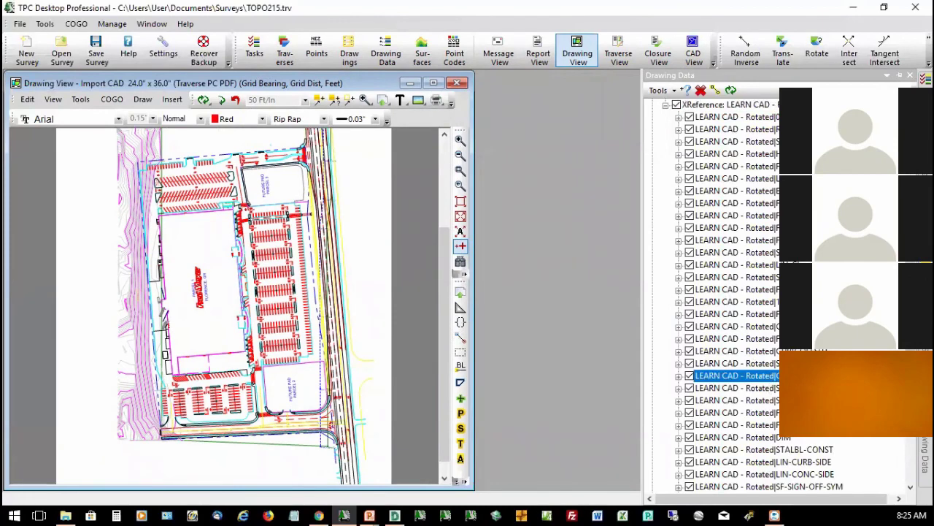
{"action": "left_click", "coordinate": [717, 91]}
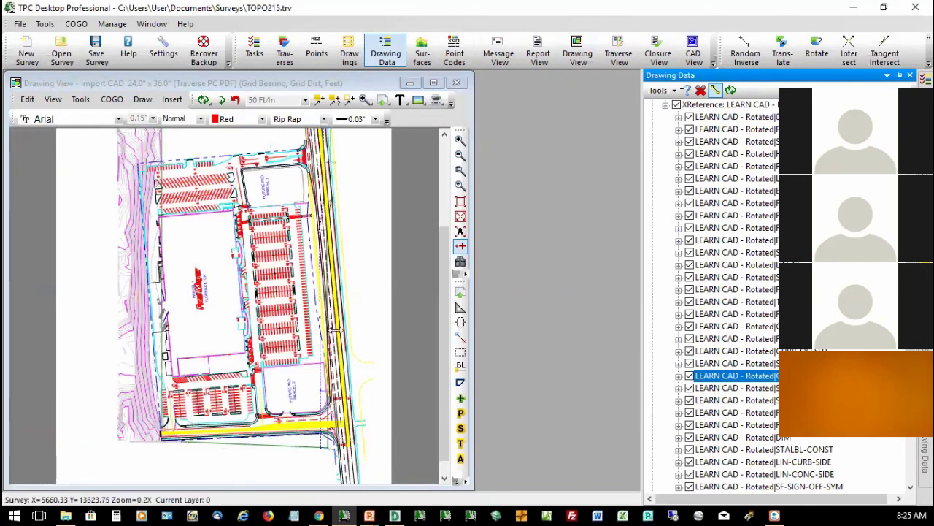
{"action": "left_click", "coordinate": [780, 450]}
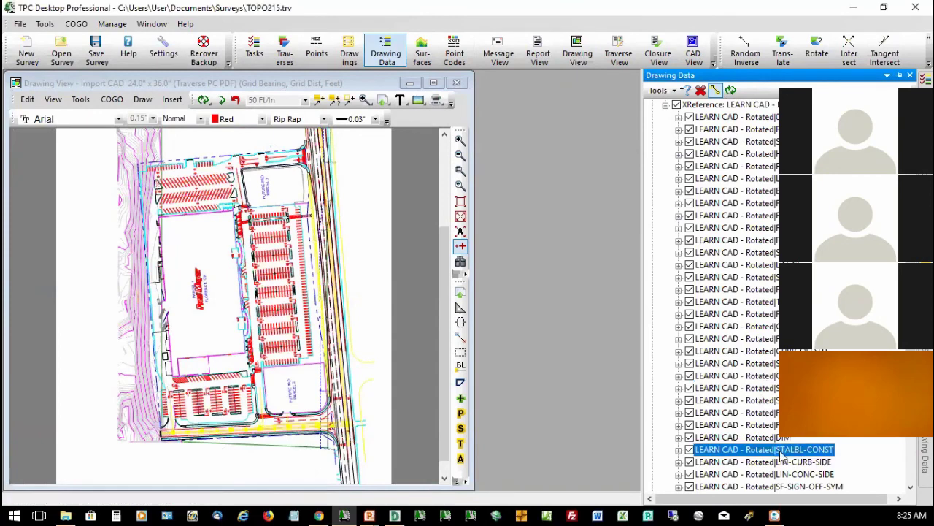
{"action": "scroll", "coordinate": [782, 449], "scroll_direction": "down", "scroll_amount": 3}
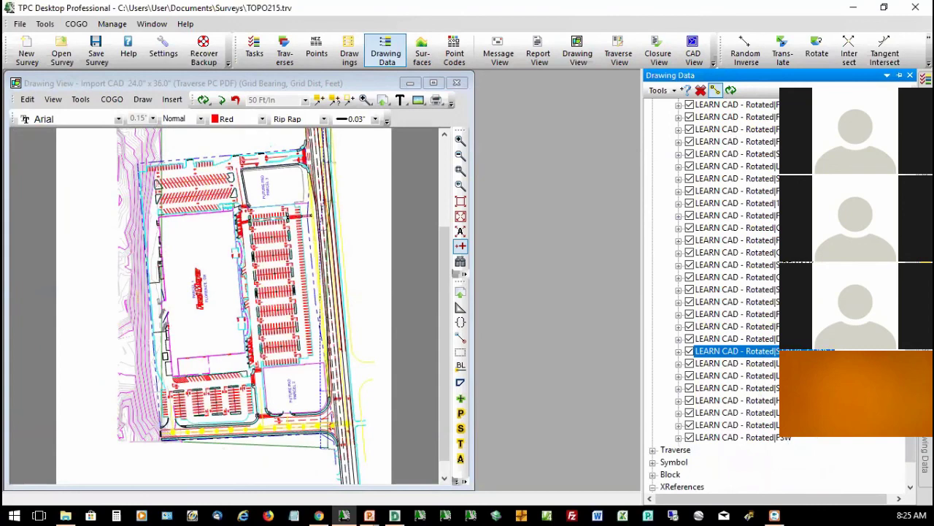
{"action": "left_click", "coordinate": [745, 412]}
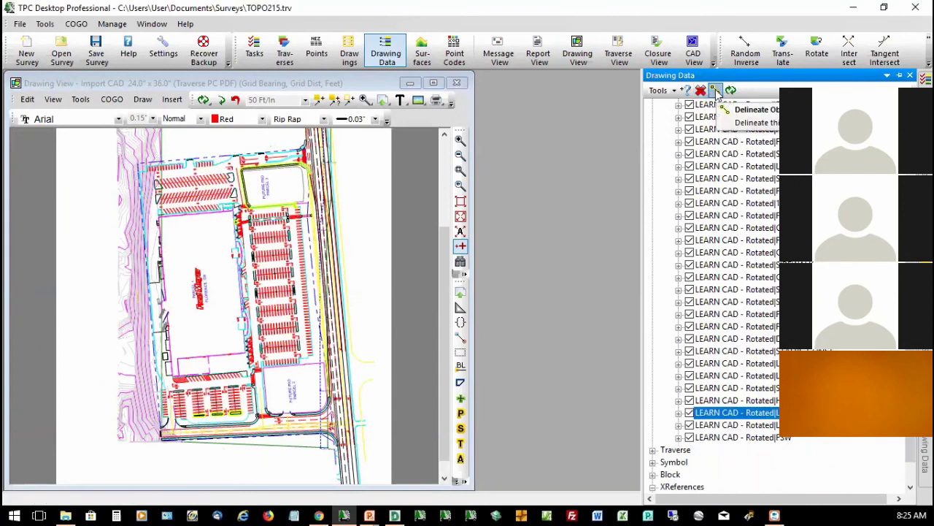
{"action": "left_click", "coordinate": [716, 90]}
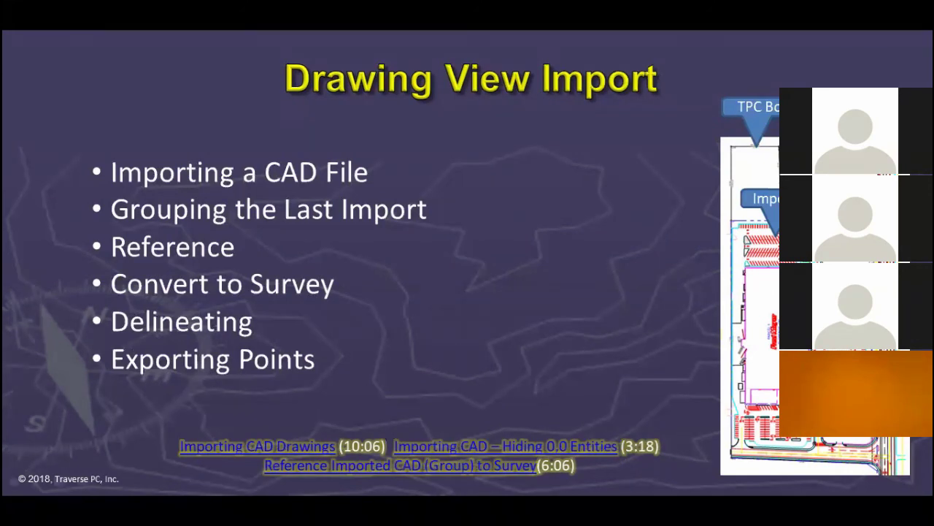
Switch to TPC Desktop and open the data import for the Import CAD drawing without saving the survey.
{"action": "key", "text": "alt+Tab"}
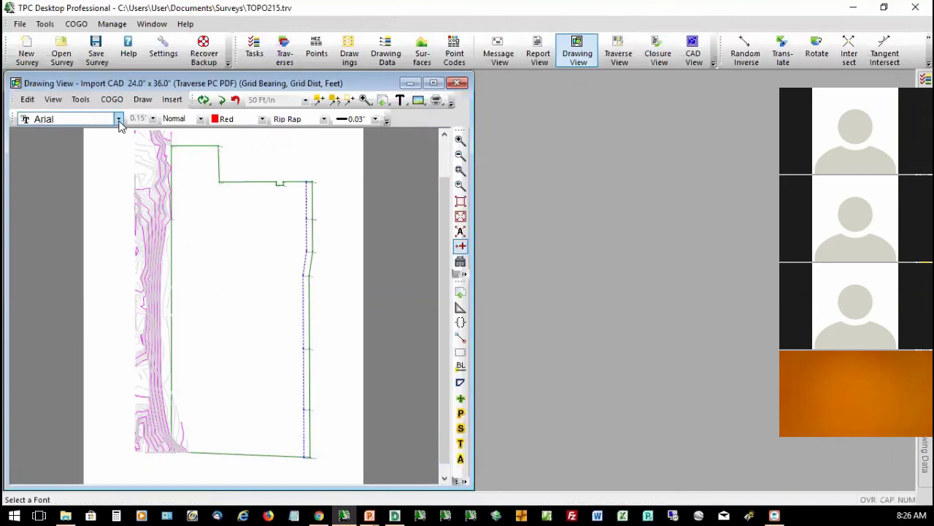
{"action": "left_click", "coordinate": [80, 99]}
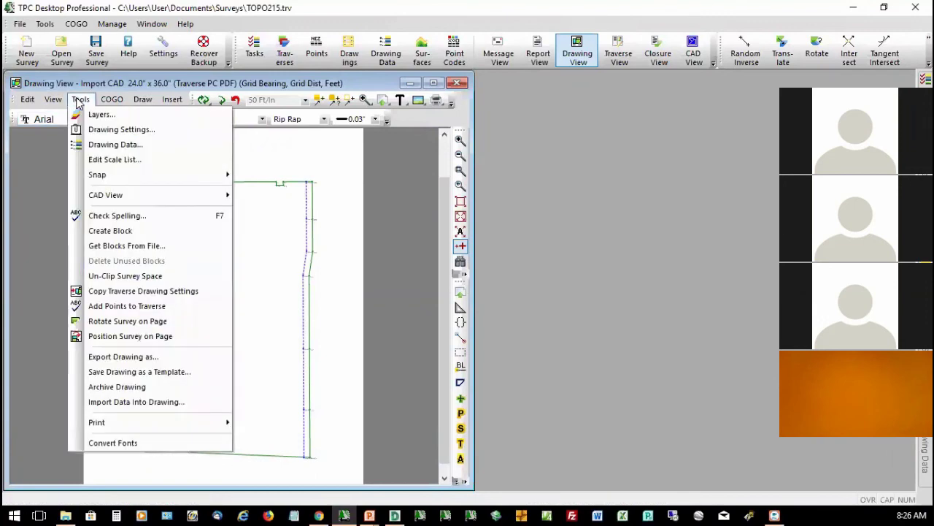
{"action": "left_click", "coordinate": [117, 403]}
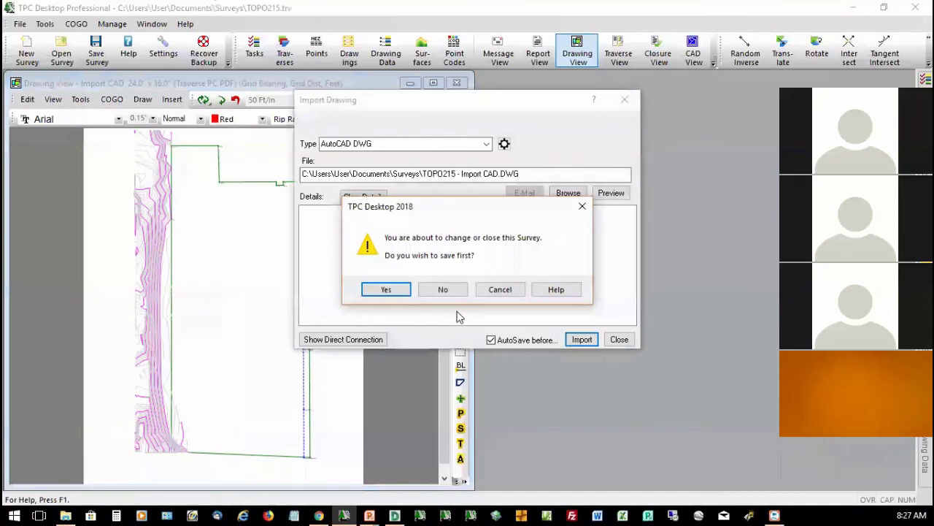
{"action": "left_click", "coordinate": [446, 290]}
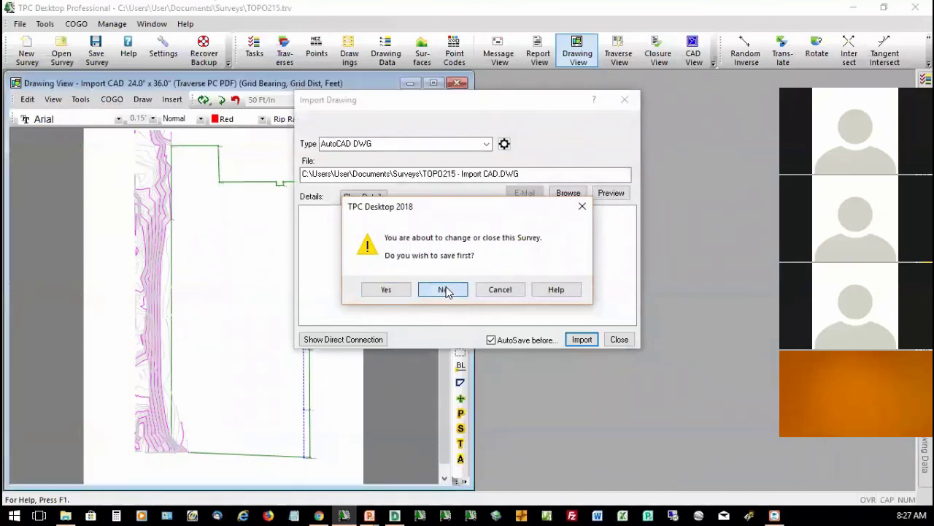
Review the available import file types and the AutoCAD DWG import options without changing them.
{"action": "left_click", "coordinate": [487, 144]}
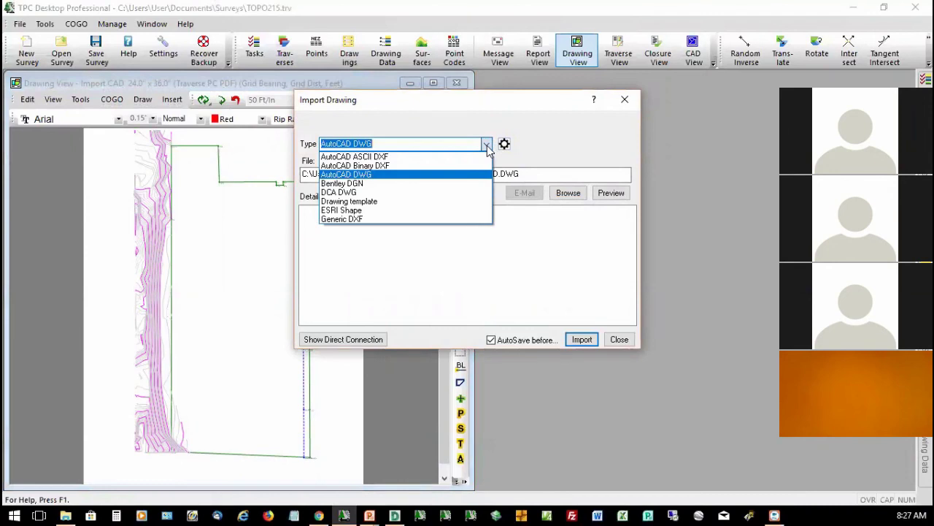
{"action": "left_click", "coordinate": [486, 146]}
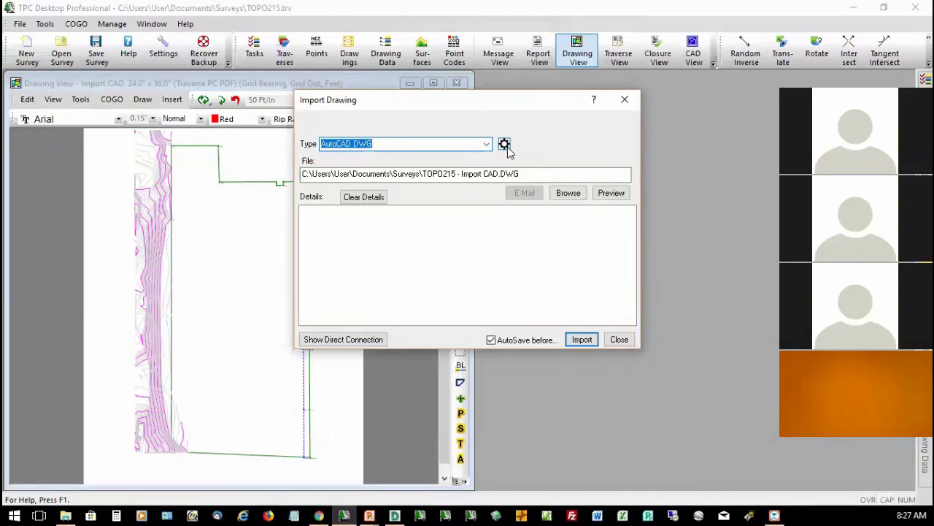
{"action": "left_click", "coordinate": [505, 144]}
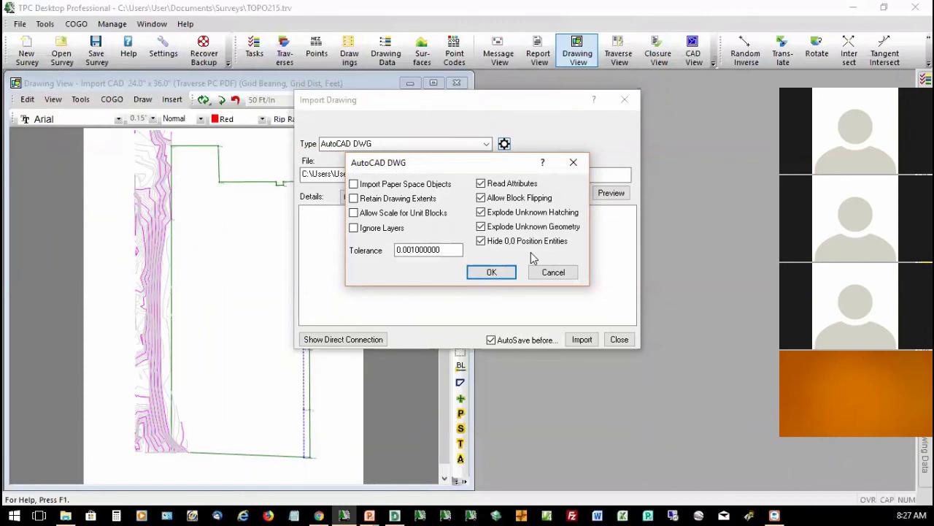
{"action": "left_click", "coordinate": [542, 274]}
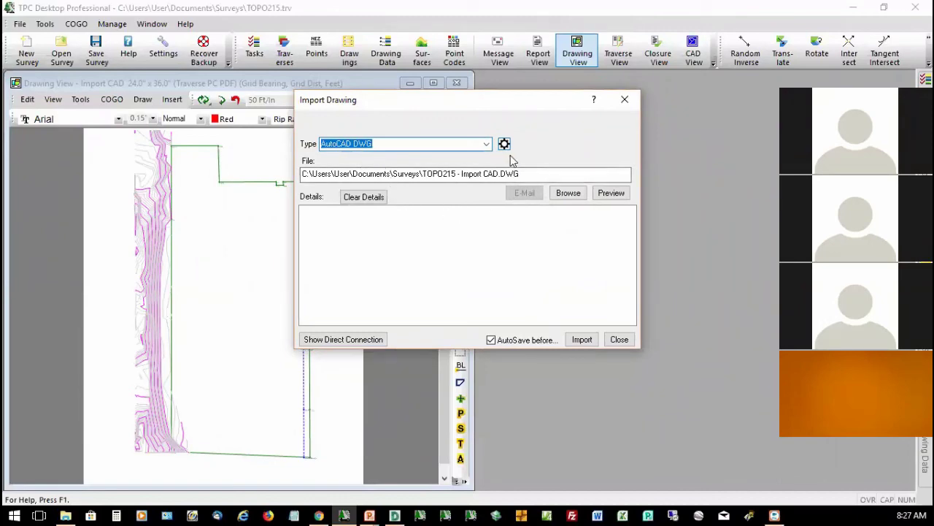
Import the AutoCAD DWG file LEARN CAD - Rotated.DWG into the drawing and close the import dialog.
{"action": "left_click", "coordinate": [570, 193]}
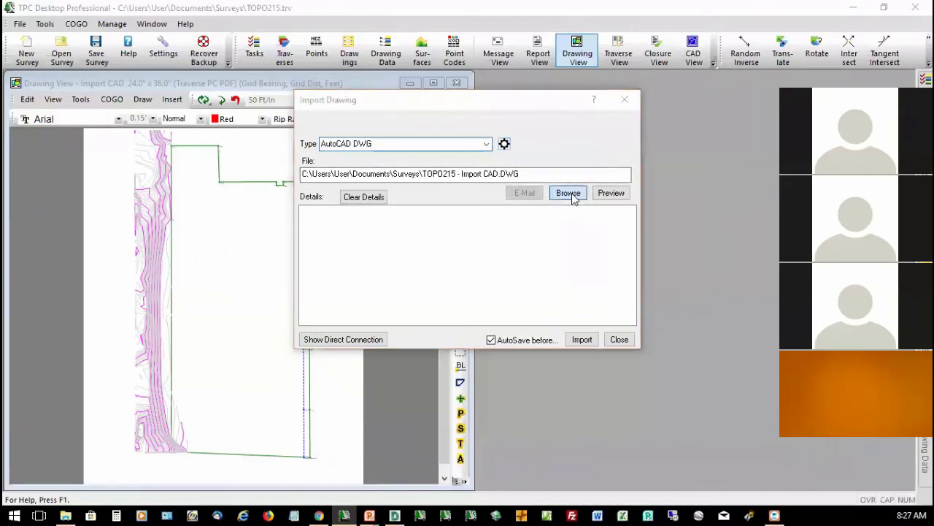
{"action": "double_click", "coordinate": [352, 209]}
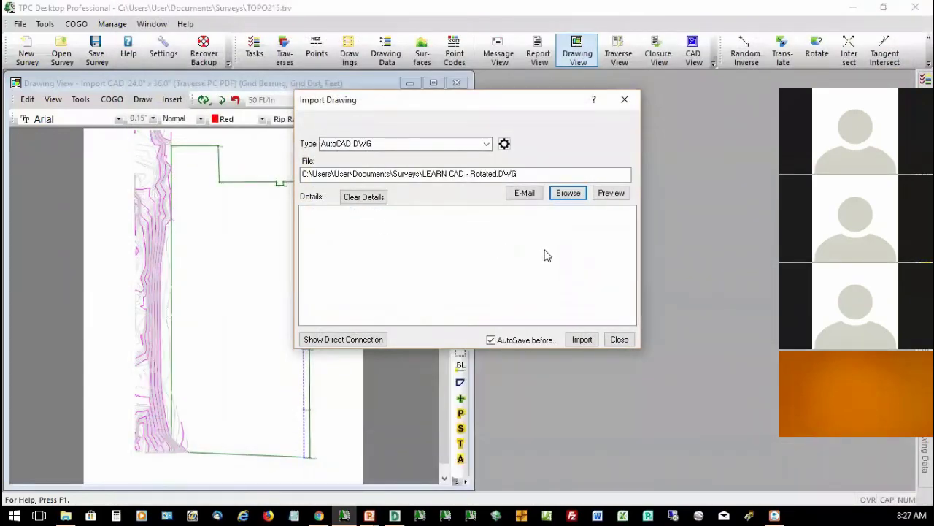
{"action": "left_click", "coordinate": [581, 340]}
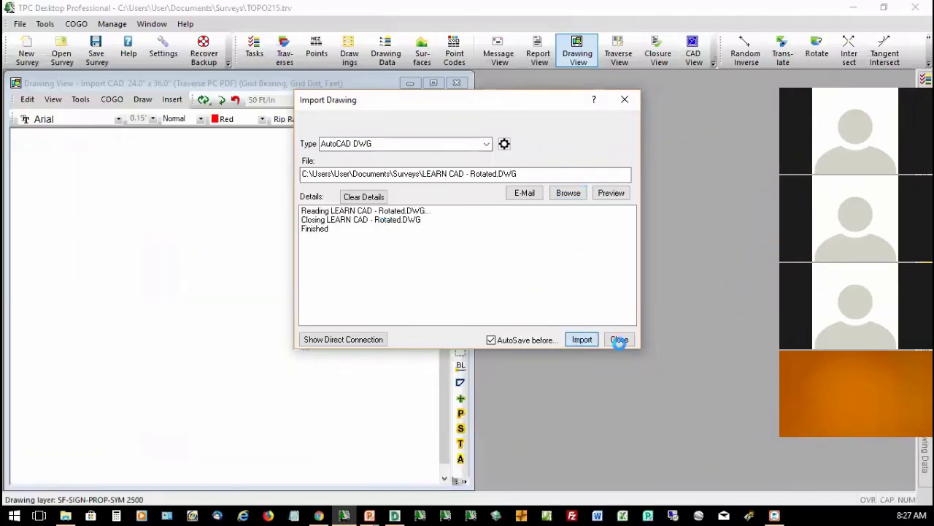
{"action": "left_click", "coordinate": [619, 338]}
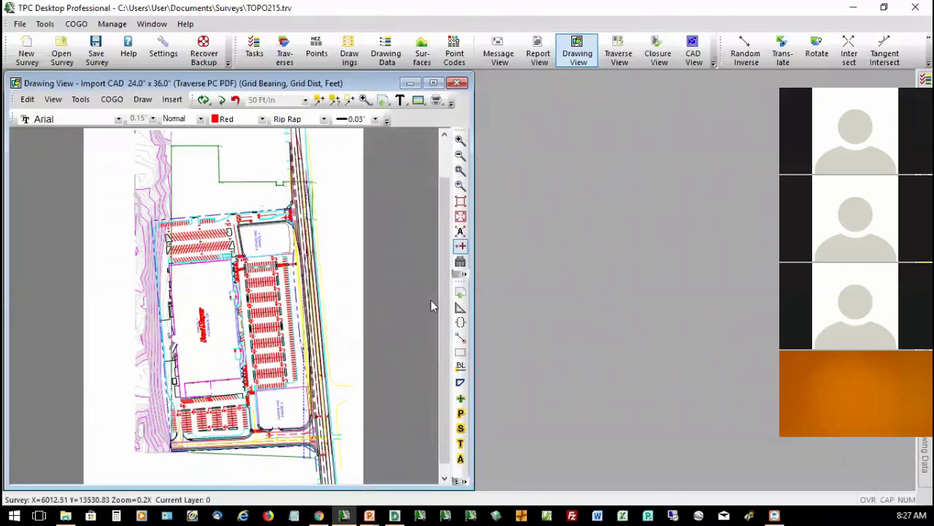
Check that the imported entities are separate objects, and group the last import, LEARN CAD - Rotated.DWG.
{"action": "scroll", "coordinate": [442, 291], "scroll_direction": "down", "scroll_amount": 1}
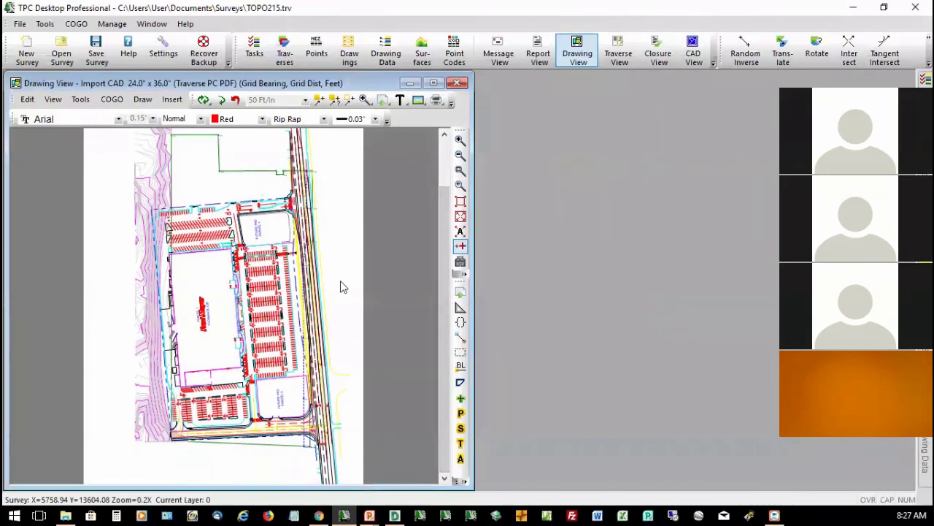
{"action": "mouse_move", "coordinate": [269, 302]}
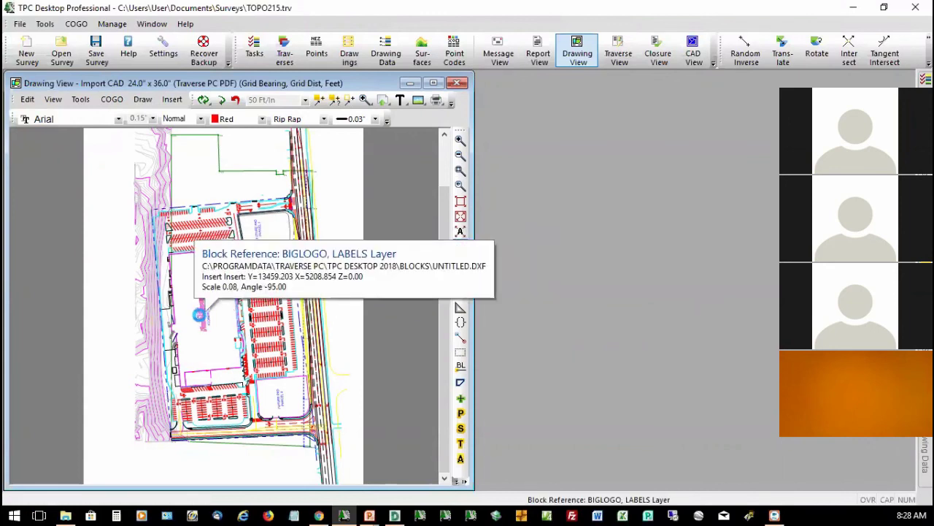
{"action": "left_click", "coordinate": [197, 322]}
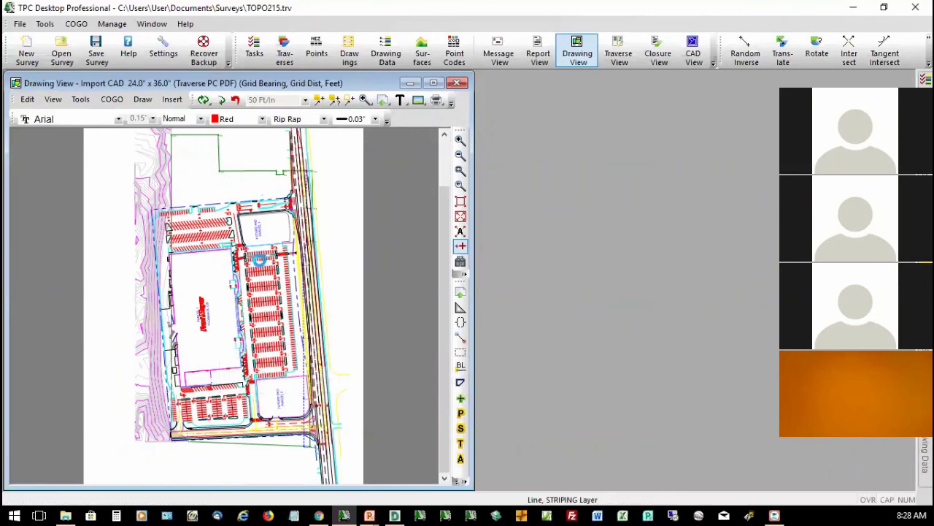
{"action": "right_click", "coordinate": [264, 258]}
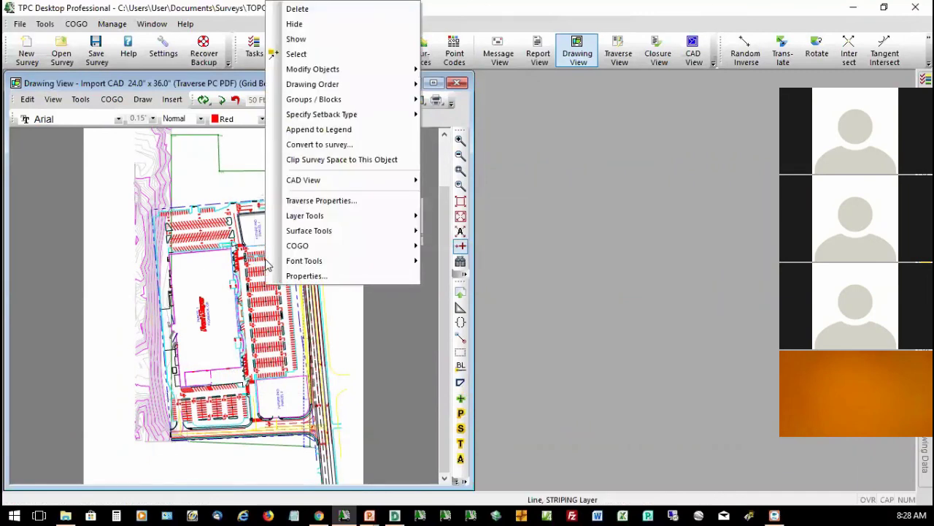
{"action": "mouse_move", "coordinate": [333, 106]}
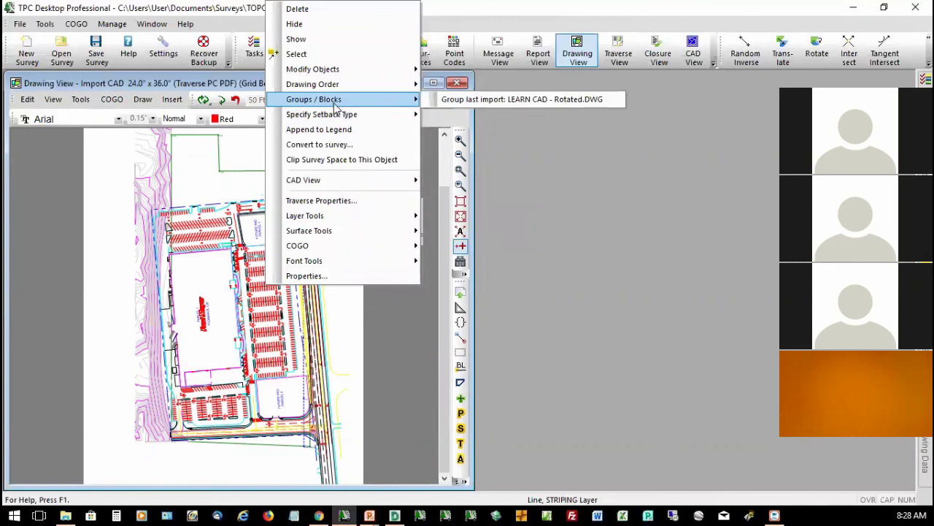
{"action": "left_click", "coordinate": [460, 106]}
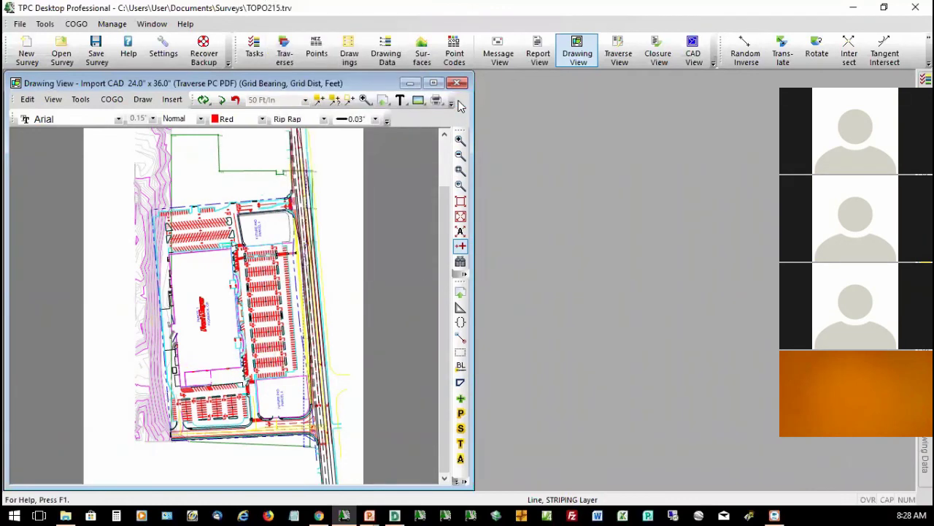
Start referencing the imported group to the survey, pairing the property boundary's end at W1/4 with the matching end of the group's BOUNDARY line.
{"action": "left_click", "coordinate": [266, 284]}
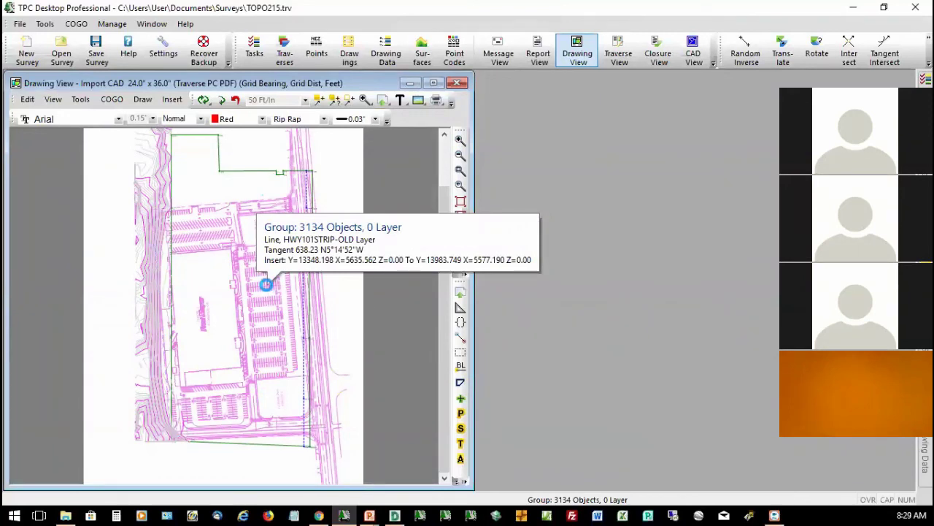
{"action": "right_click", "coordinate": [267, 285]}
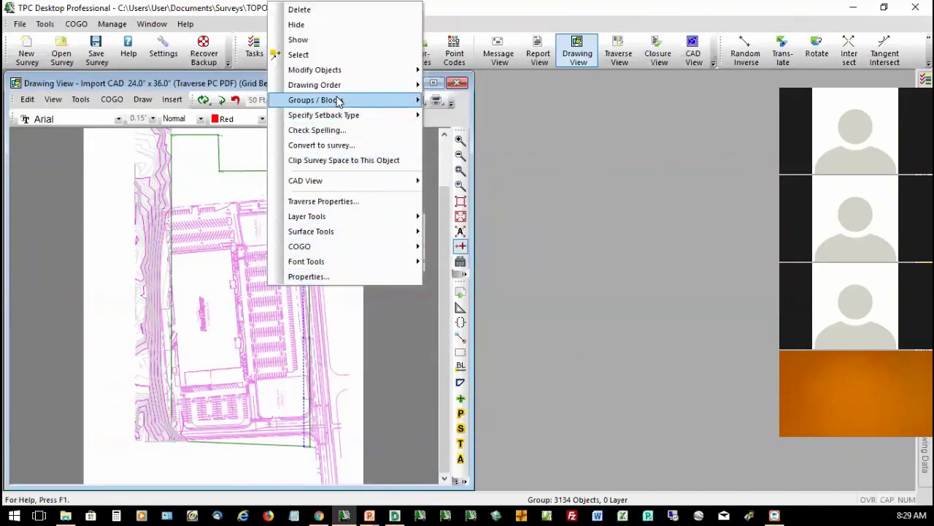
{"action": "mouse_move", "coordinate": [338, 102]}
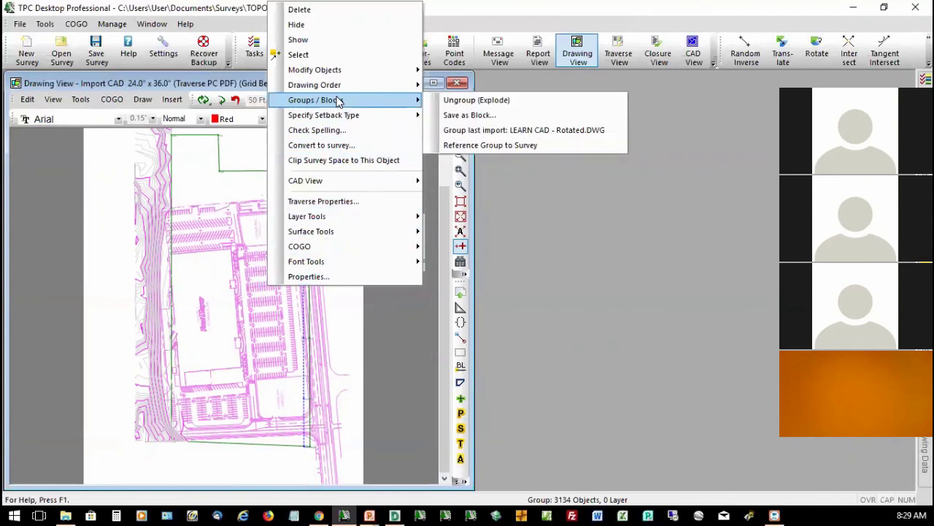
{"action": "left_click", "coordinate": [485, 145]}
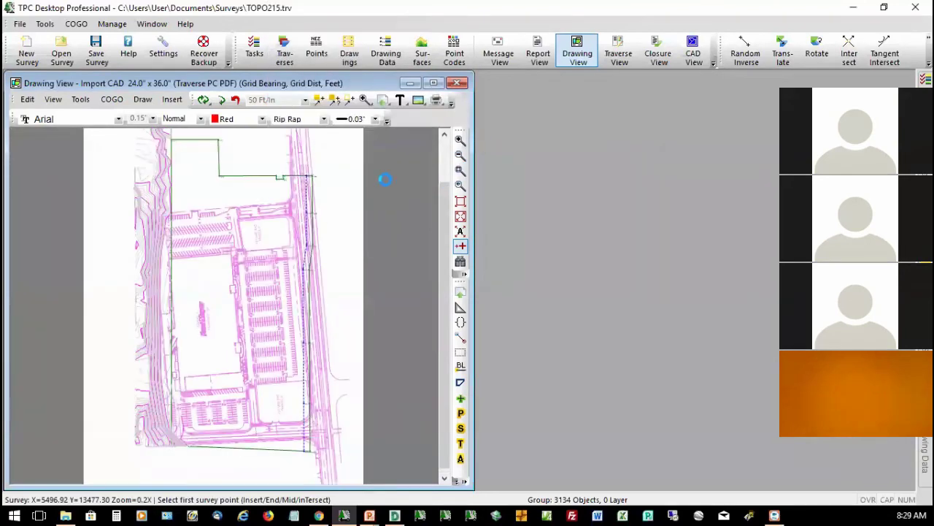
{"action": "left_click", "coordinate": [460, 170]}
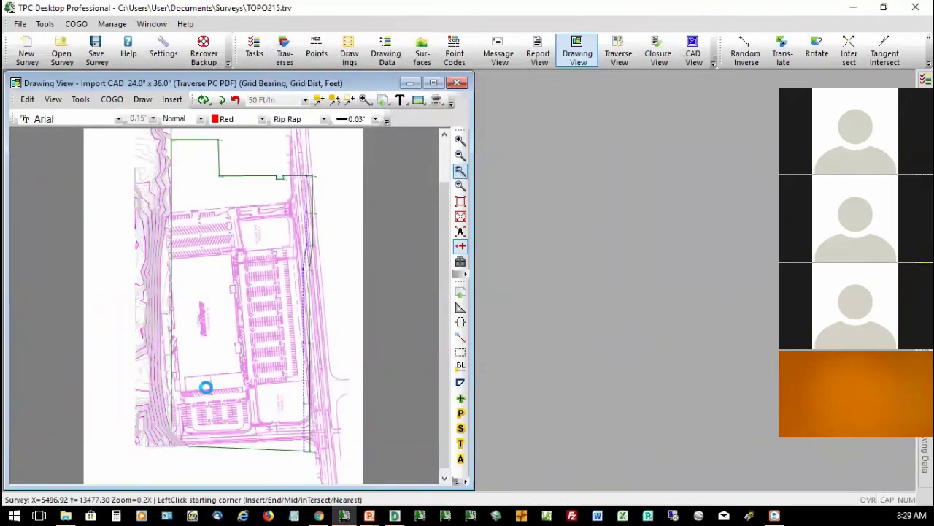
{"action": "left_click", "coordinate": [146, 416]}
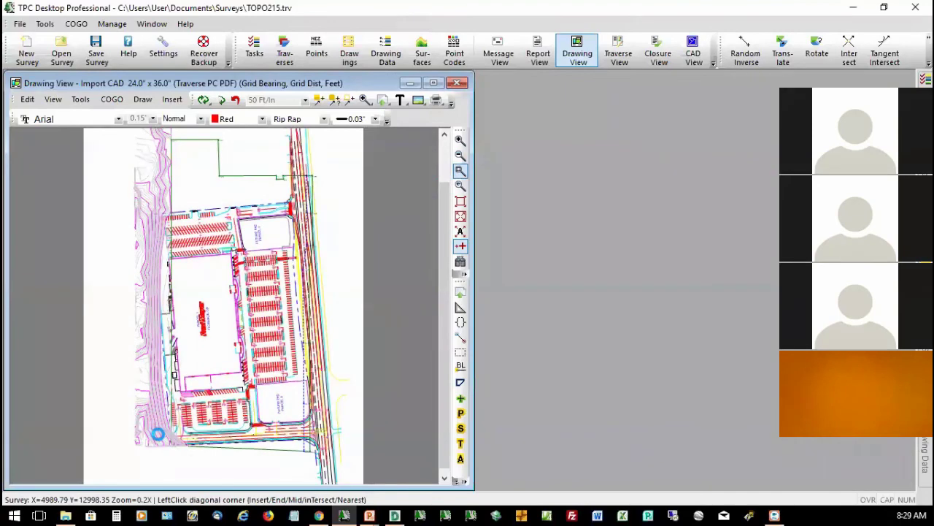
{"action": "left_click", "coordinate": [203, 465]}
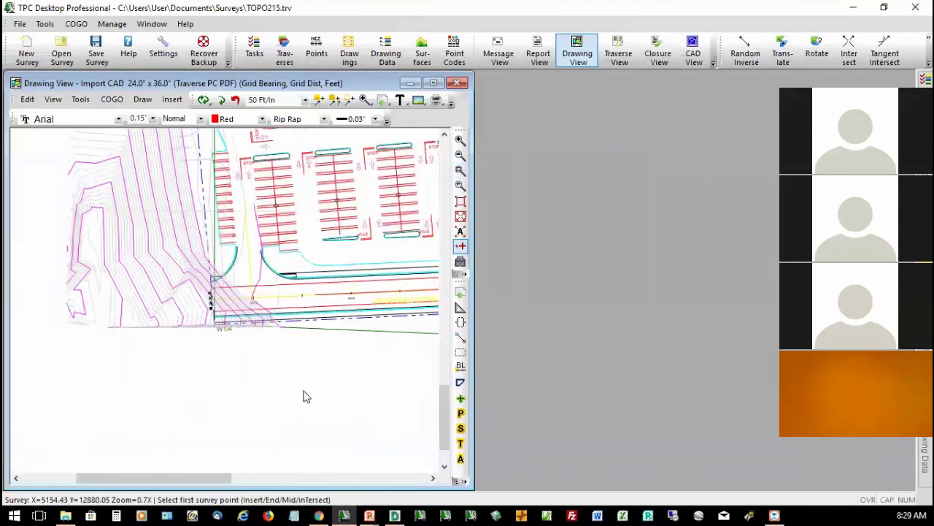
{"action": "key", "text": "End"}
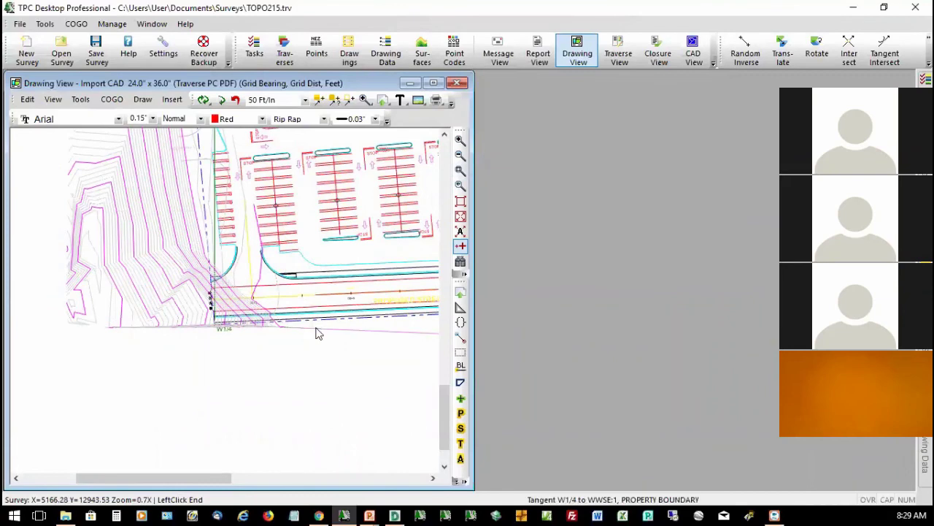
{"action": "left_click", "coordinate": [212, 323]}
{"action": "key", "text": "End"}
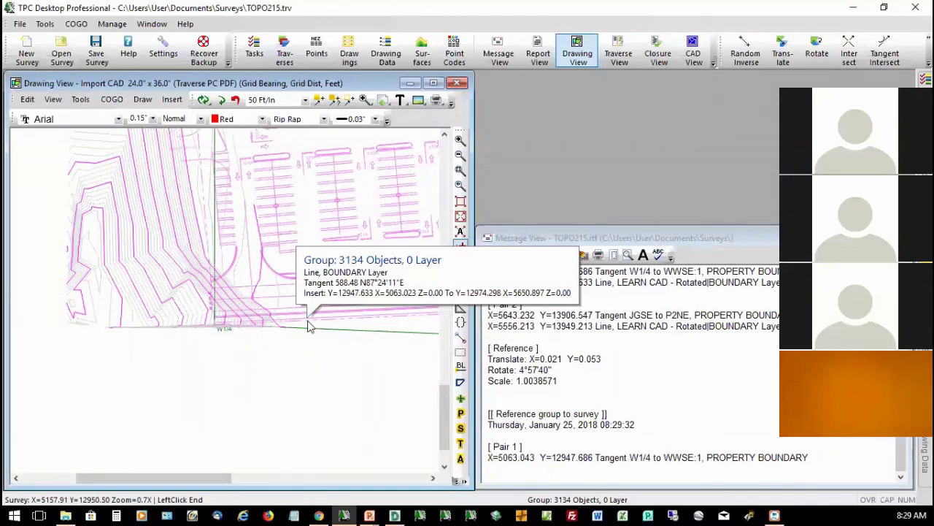
{"action": "left_click", "coordinate": [307, 326]}
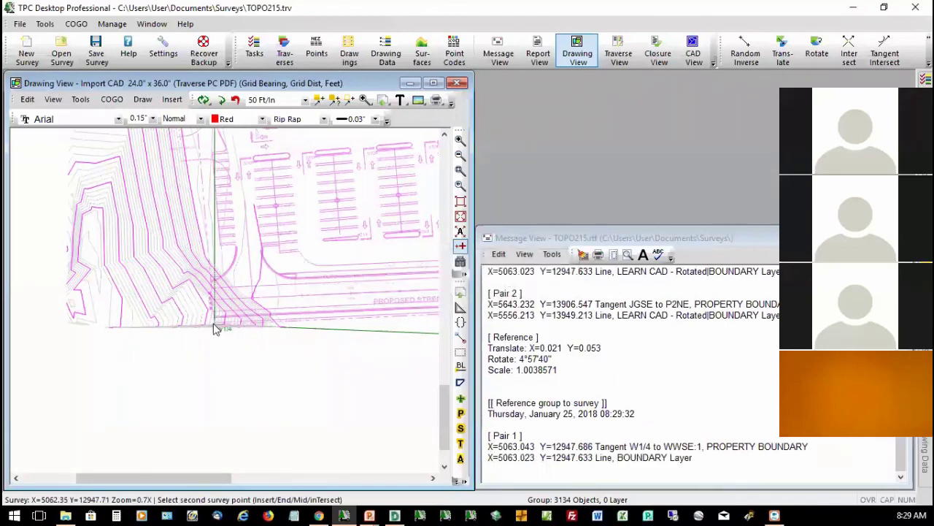
Finish referencing the imported group to the survey by pairing the property boundary's JGSE end with the matching end of the group's BOUNDARY line.
{"action": "left_click", "coordinate": [460, 202]}
{"action": "left_click", "coordinate": [460, 170]}
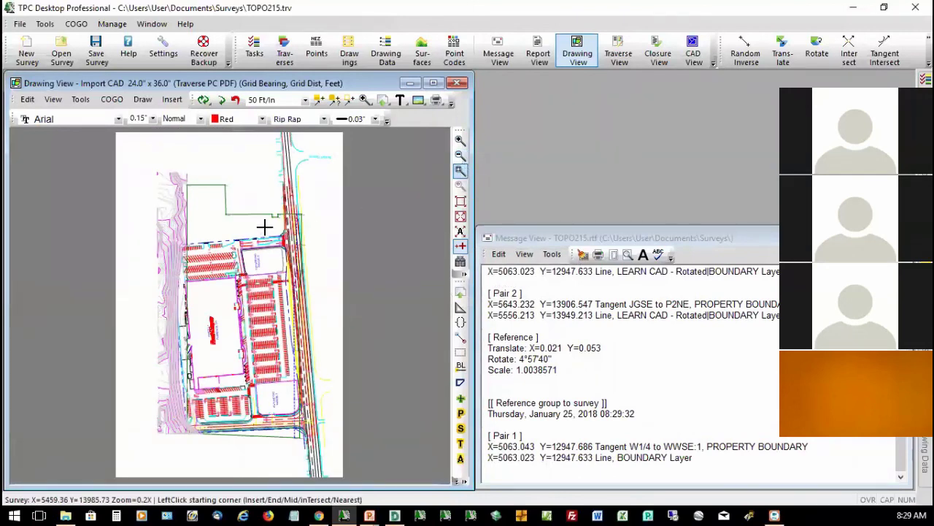
{"action": "left_click", "coordinate": [265, 229]}
{"action": "left_click", "coordinate": [317, 260]}
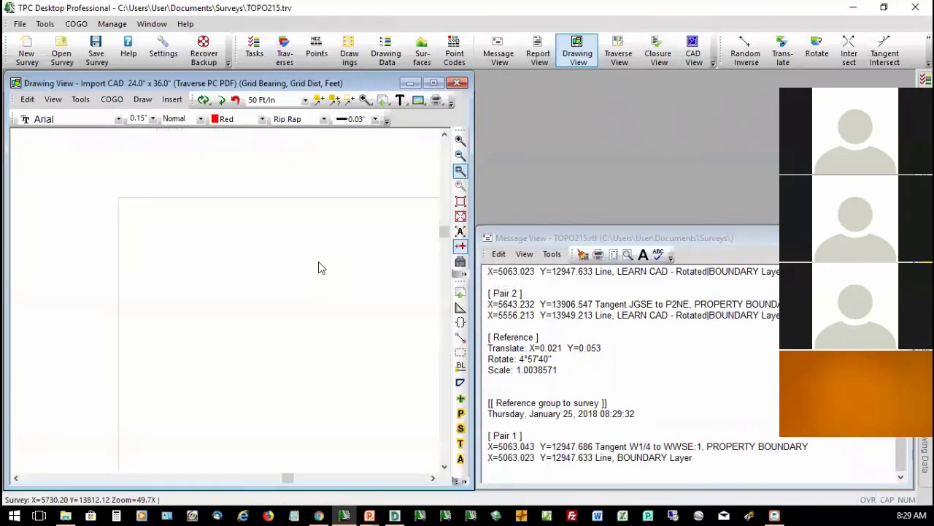
{"action": "left_click", "coordinate": [460, 202]}
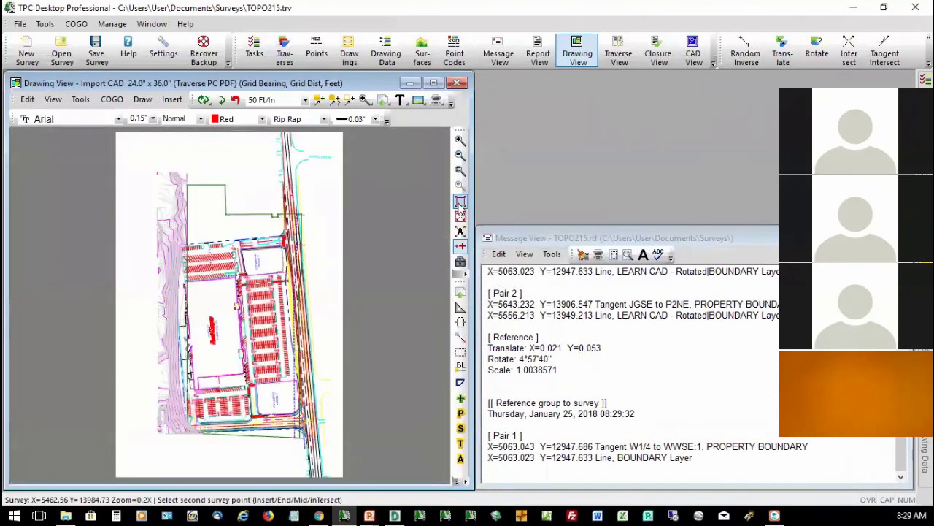
{"action": "left_click", "coordinate": [459, 171]}
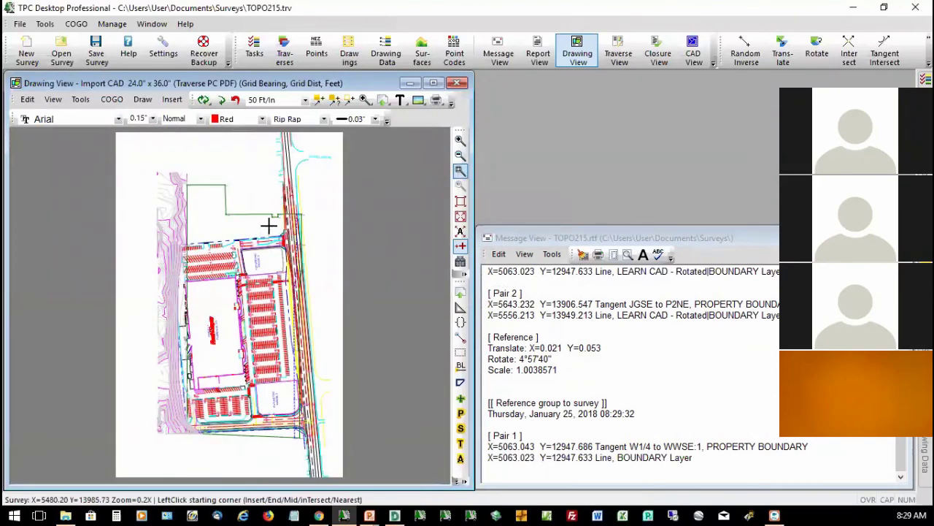
{"action": "left_click", "coordinate": [268, 224]}
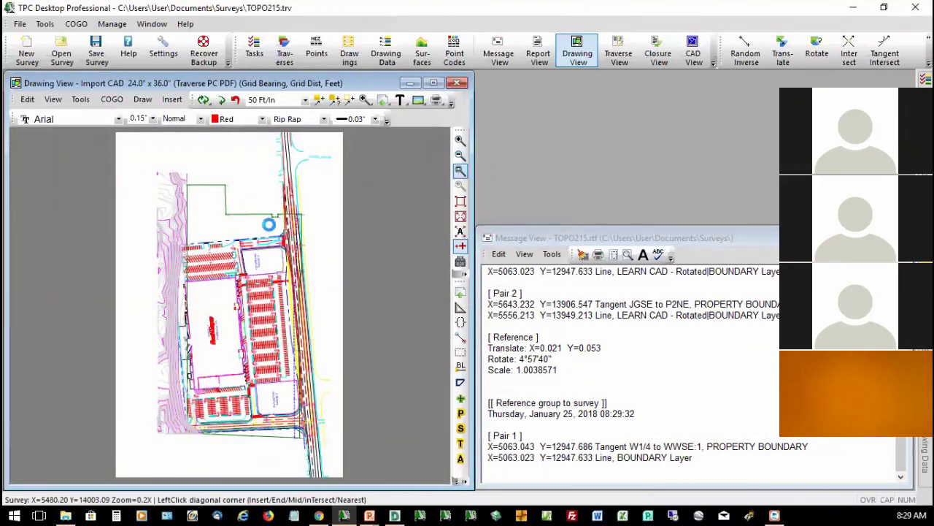
{"action": "left_click", "coordinate": [312, 255]}
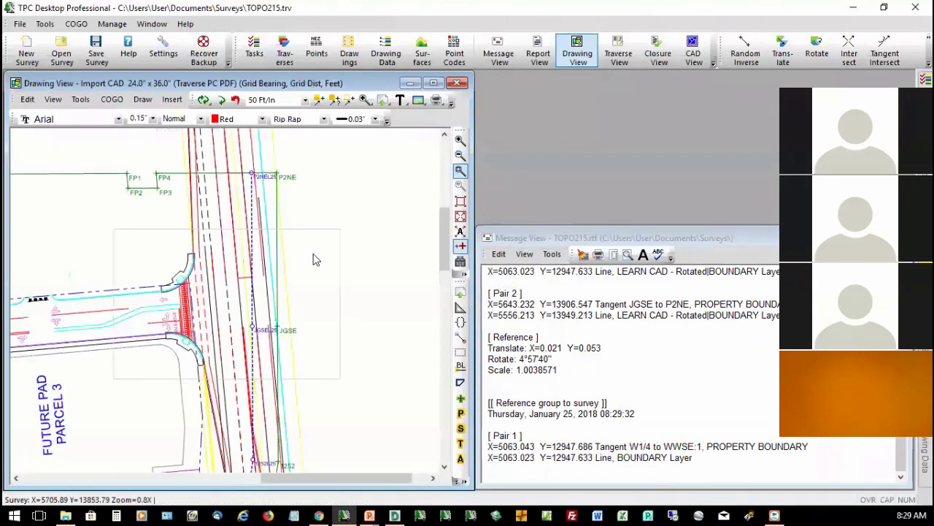
{"action": "left_click", "coordinate": [282, 298]}
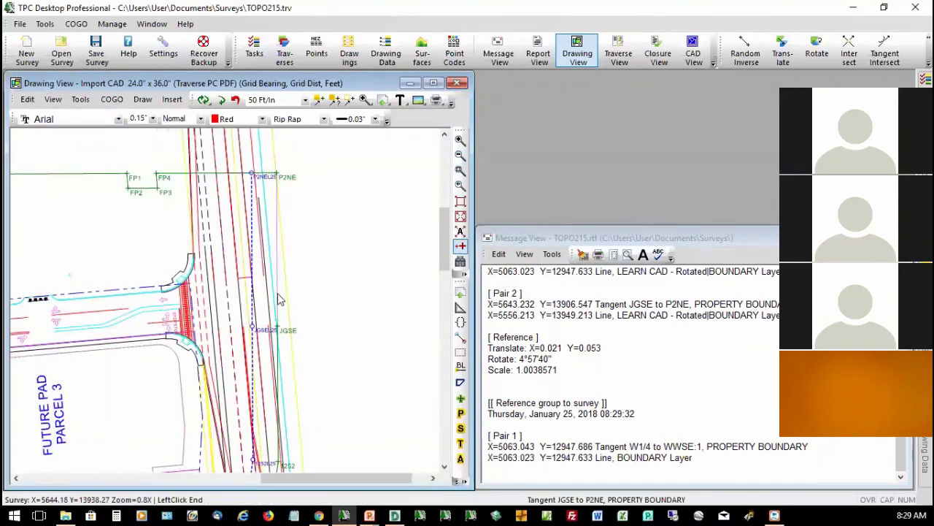
{"action": "left_click", "coordinate": [281, 300]}
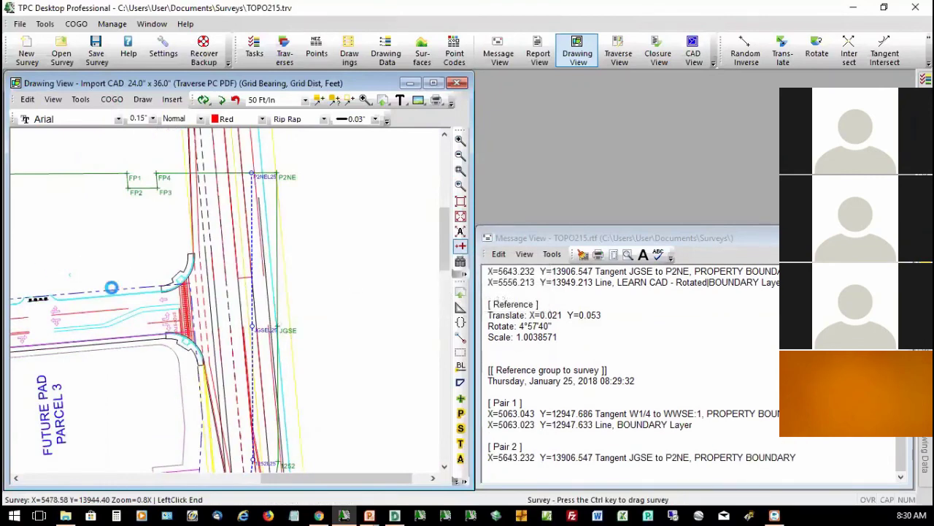
{"action": "left_click", "coordinate": [113, 294]}
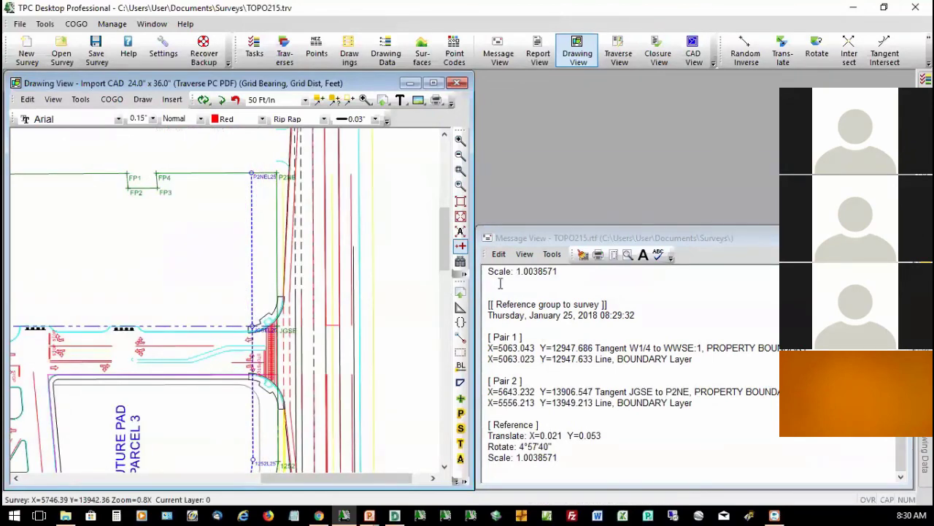
Inspect how the referenced group fits the survey, and ungroup it back into separate objects.
{"action": "left_click_drag", "start_coordinate": [444, 235], "coordinate": [440, 427]}
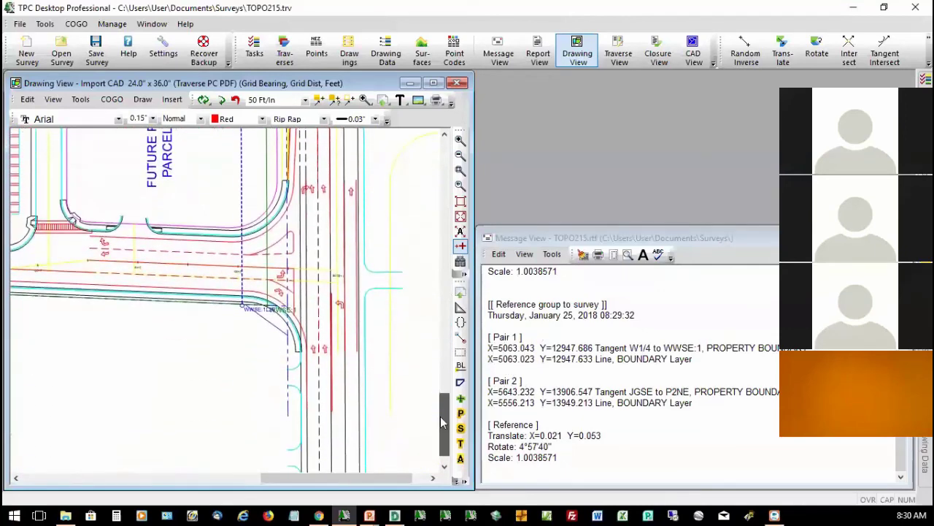
{"action": "scroll", "coordinate": [223, 405], "scroll_direction": "down", "scroll_amount": 3}
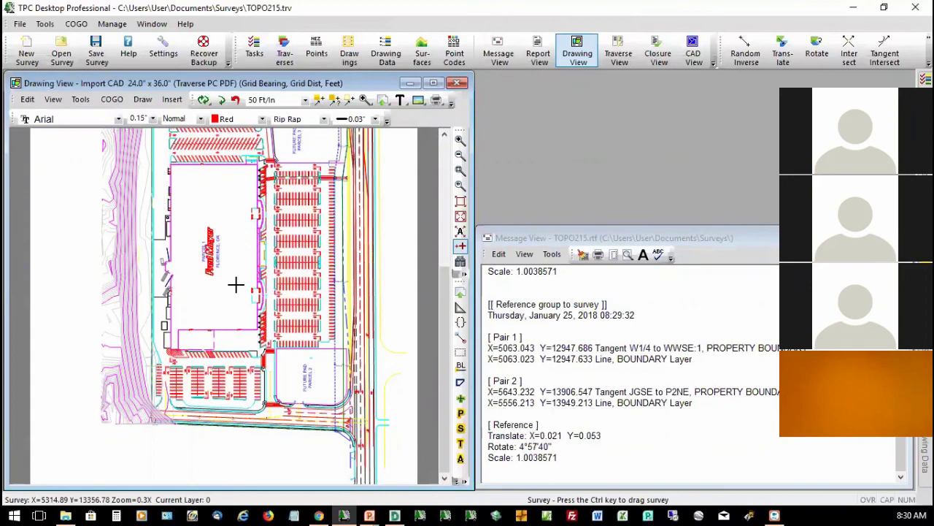
{"action": "left_click", "coordinate": [225, 330]}
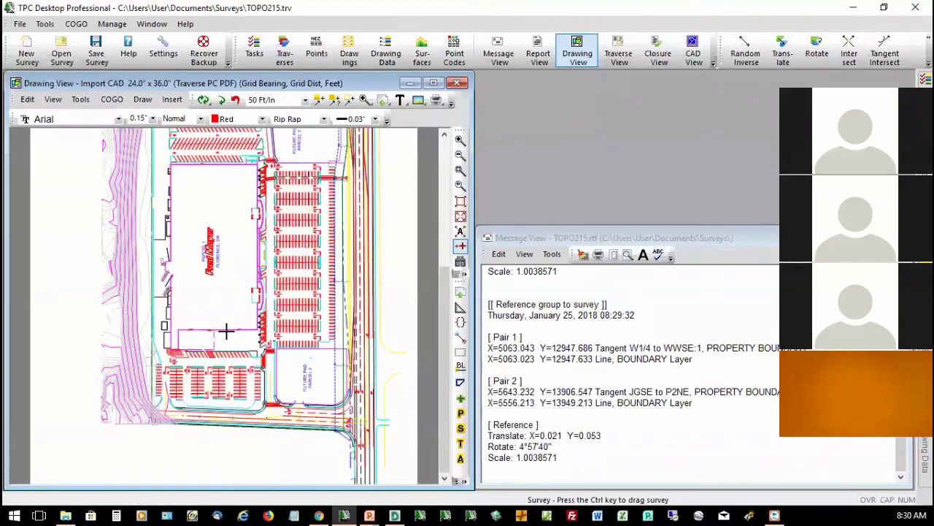
{"action": "left_click", "coordinate": [226, 331]}
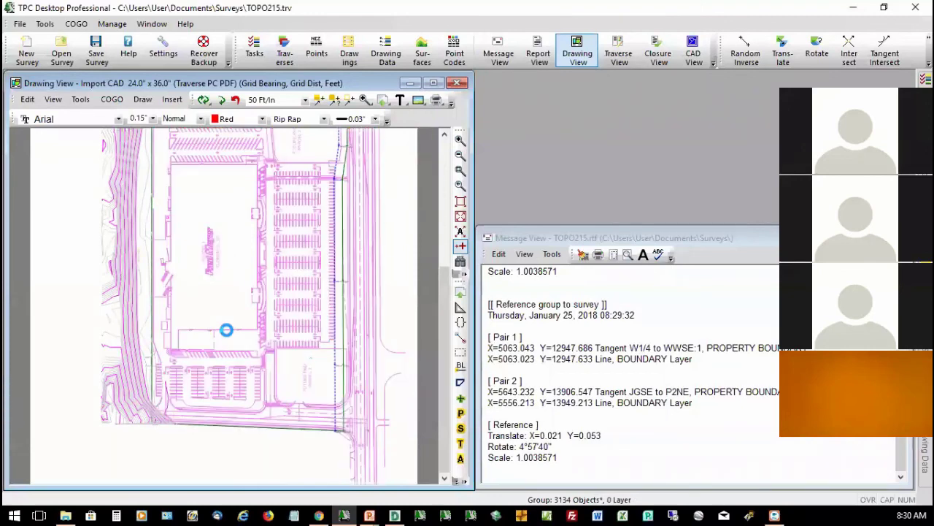
{"action": "right_click", "coordinate": [290, 220]}
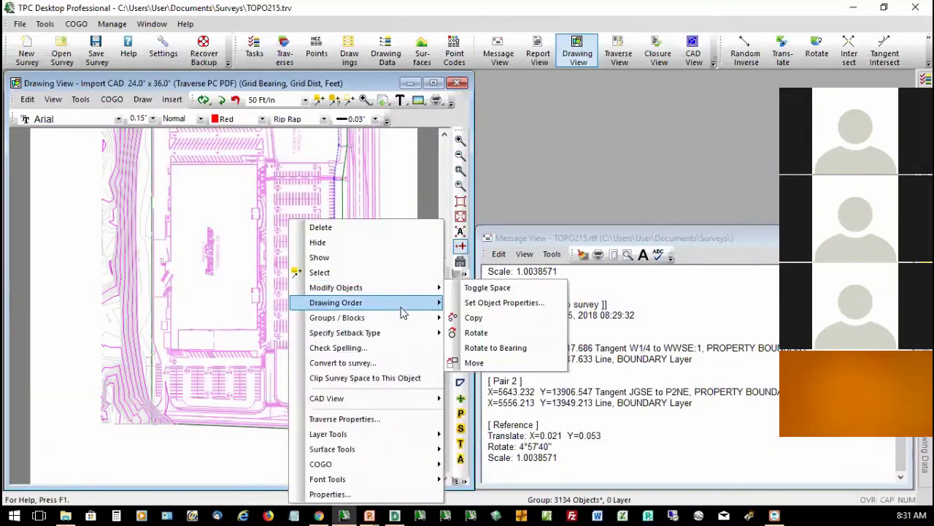
{"action": "mouse_move", "coordinate": [400, 326]}
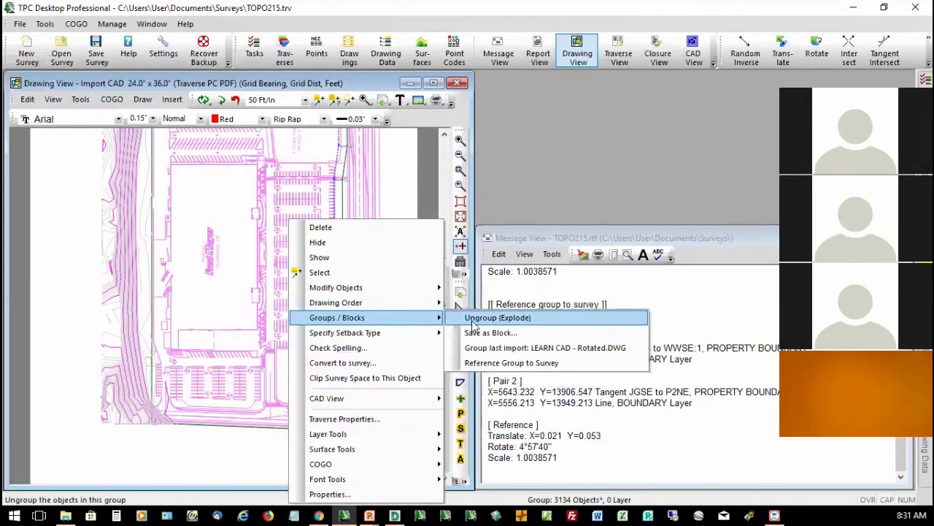
{"action": "left_click", "coordinate": [481, 322]}
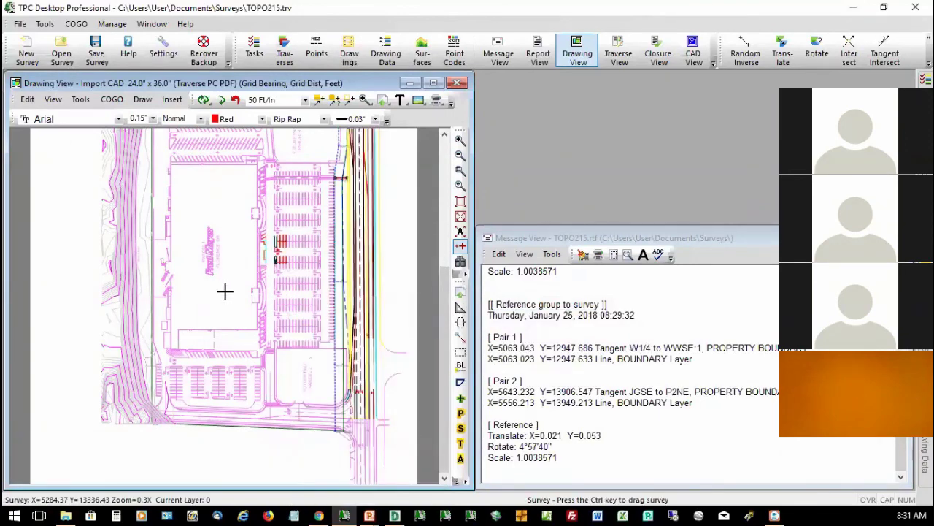
Hide the imported STRIPING layer, using one of the parking stripe lines to identify it.
{"action": "right_click", "coordinate": [292, 250]}
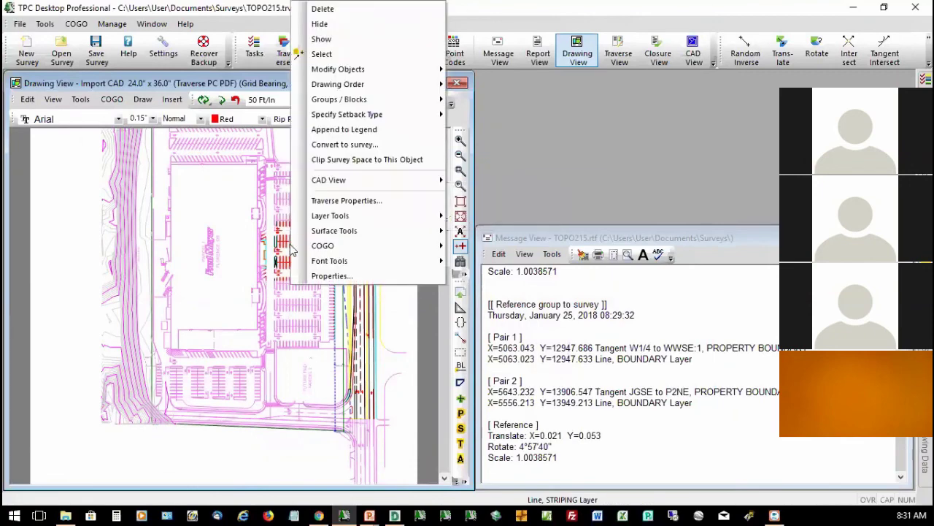
{"action": "mouse_move", "coordinate": [348, 215]}
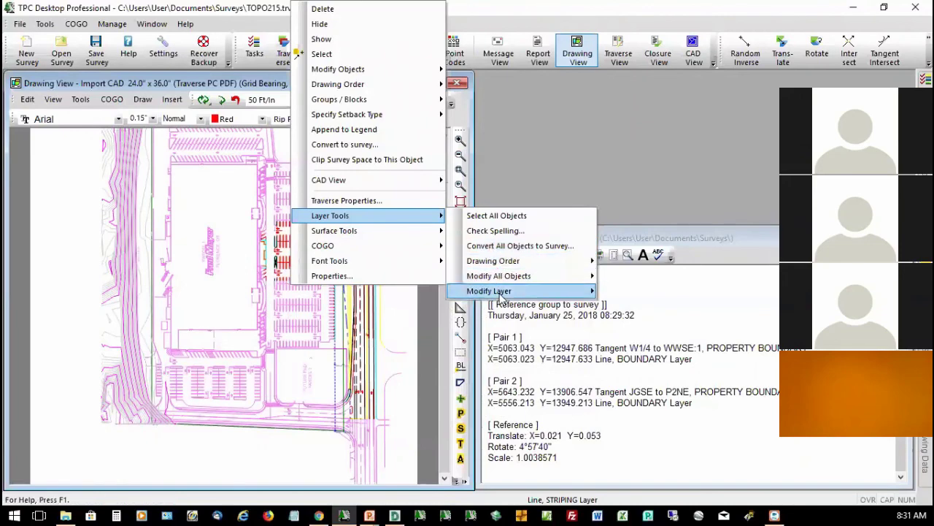
{"action": "mouse_move", "coordinate": [509, 294]}
{"action": "left_click", "coordinate": [623, 291]}
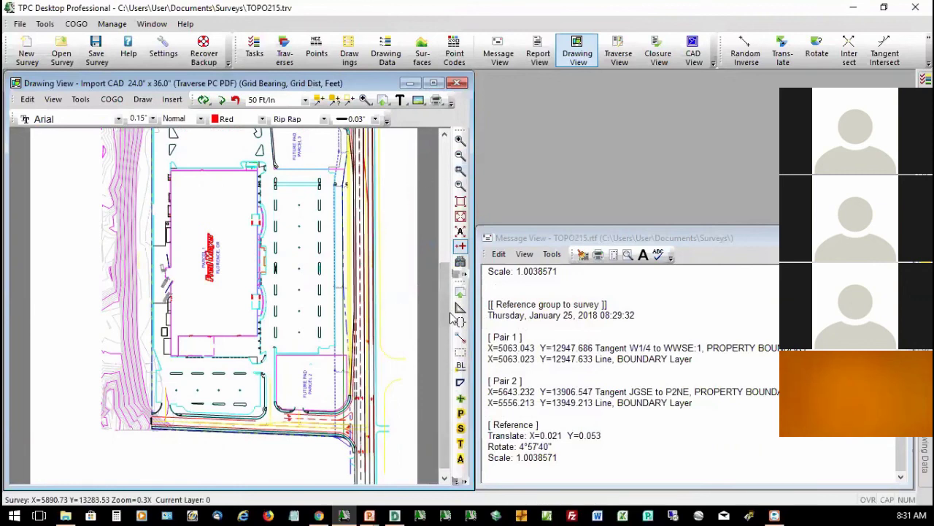
Convert the upper curb island polyline in the parking area northwest of the building to a survey traverse named RV Dump Station.
{"action": "left_click_drag", "start_coordinate": [445, 322], "coordinate": [441, 285]}
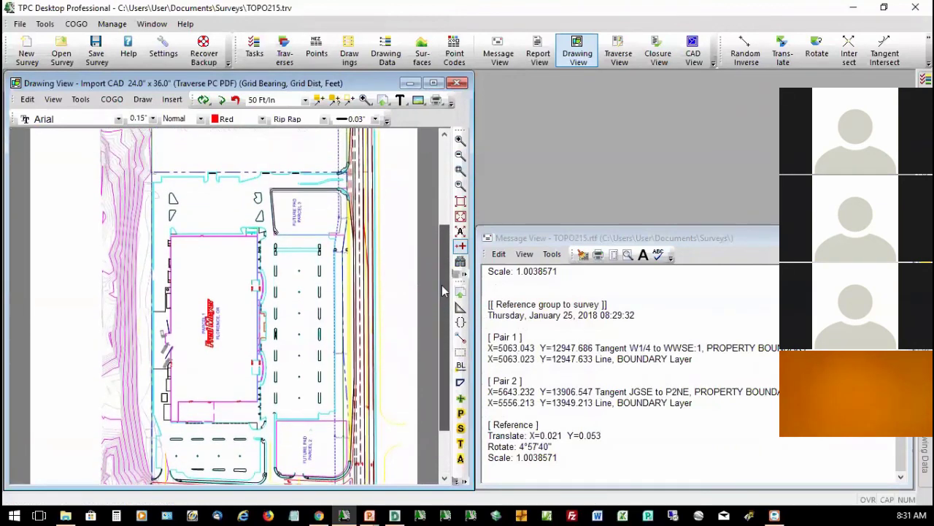
{"action": "left_click", "coordinate": [460, 171]}
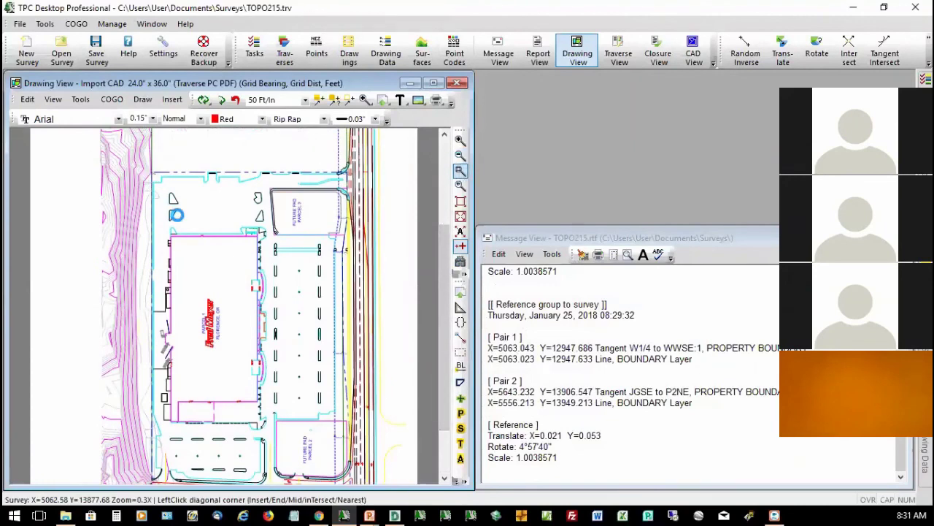
{"action": "left_click", "coordinate": [188, 226]}
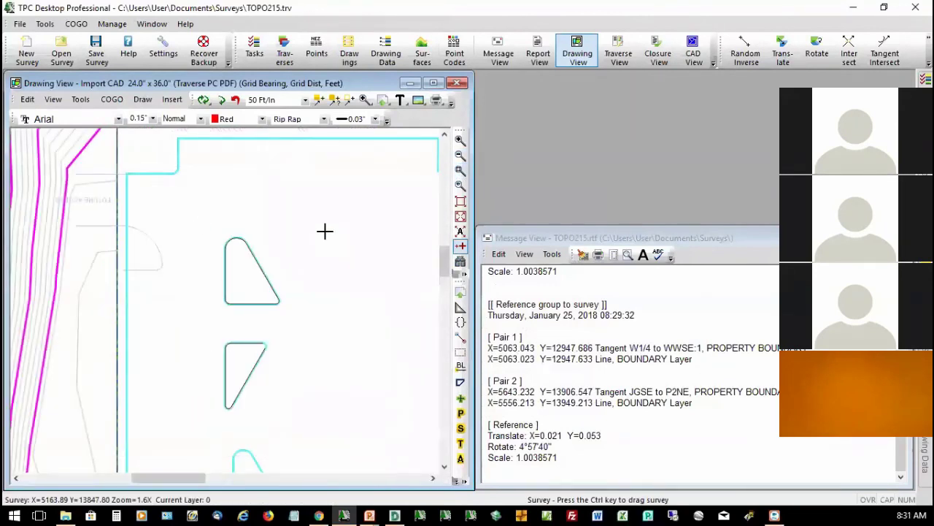
{"action": "left_click", "coordinate": [318, 101]}
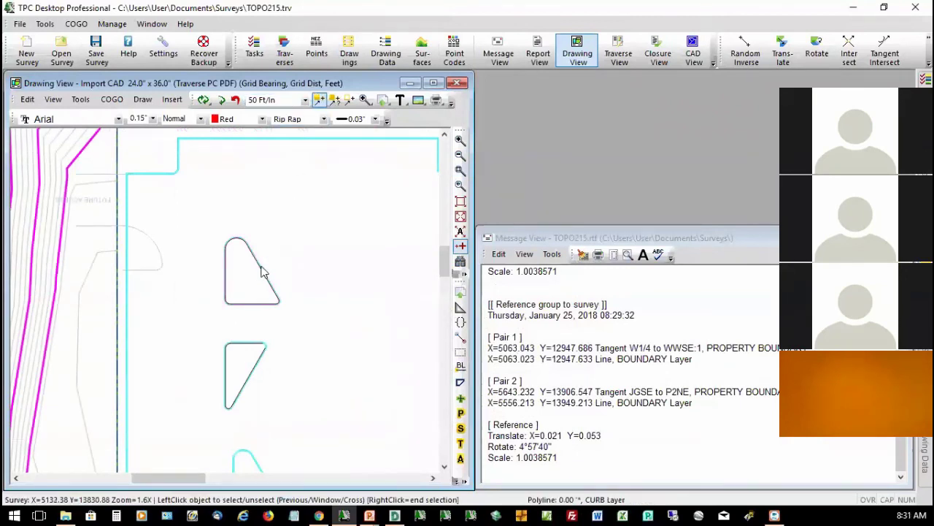
{"action": "mouse_move", "coordinate": [263, 271]}
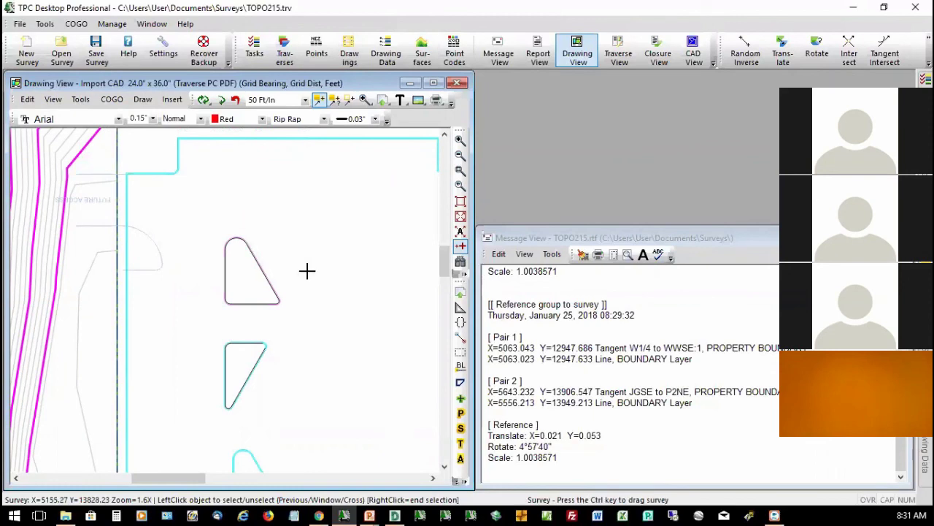
{"action": "right_click", "coordinate": [265, 278]}
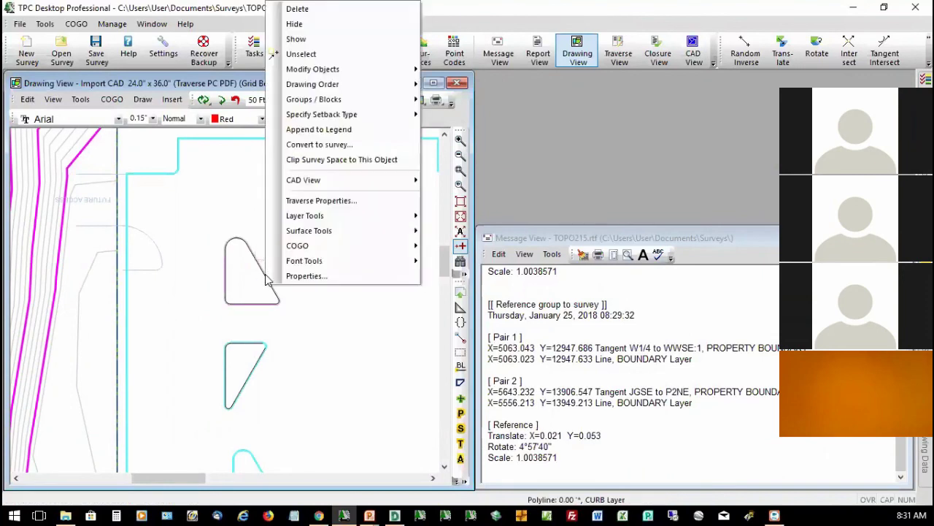
{"action": "left_click", "coordinate": [326, 145]}
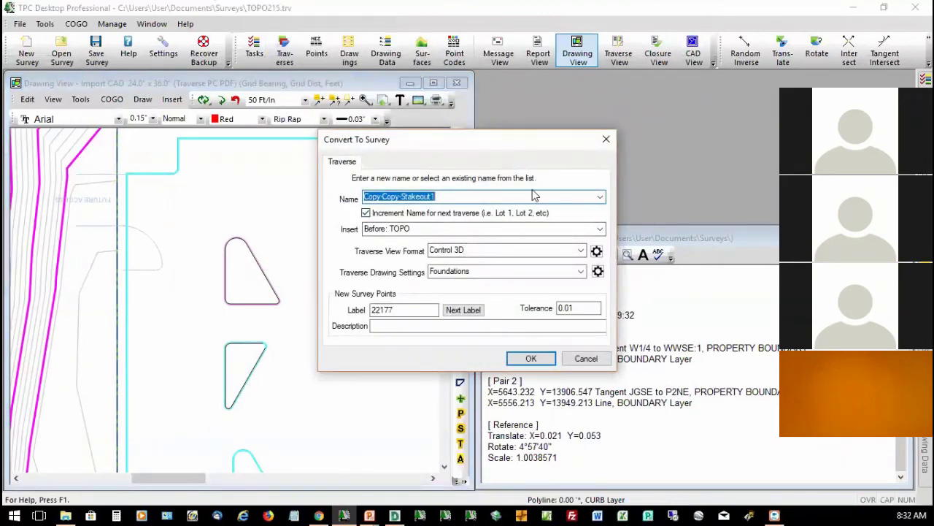
{"action": "type", "text": "RV Dump Station"}
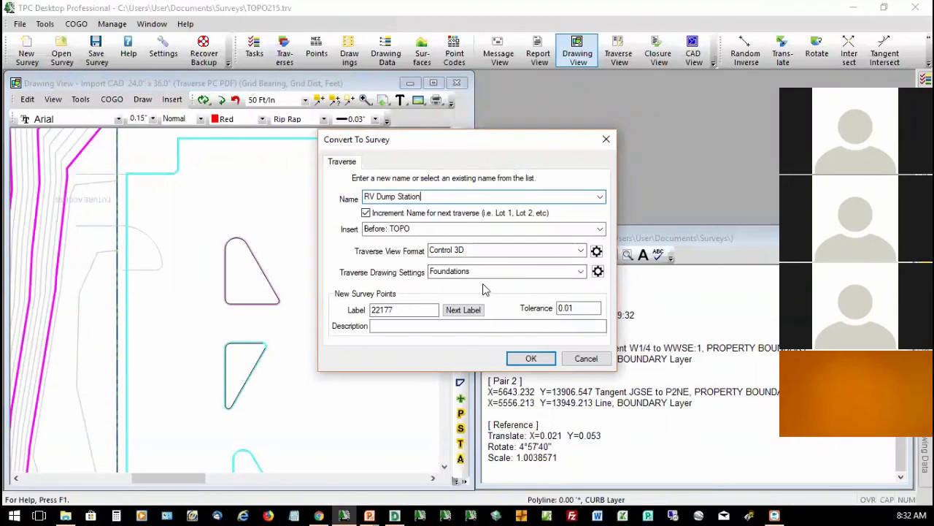
{"action": "left_click", "coordinate": [517, 360]}
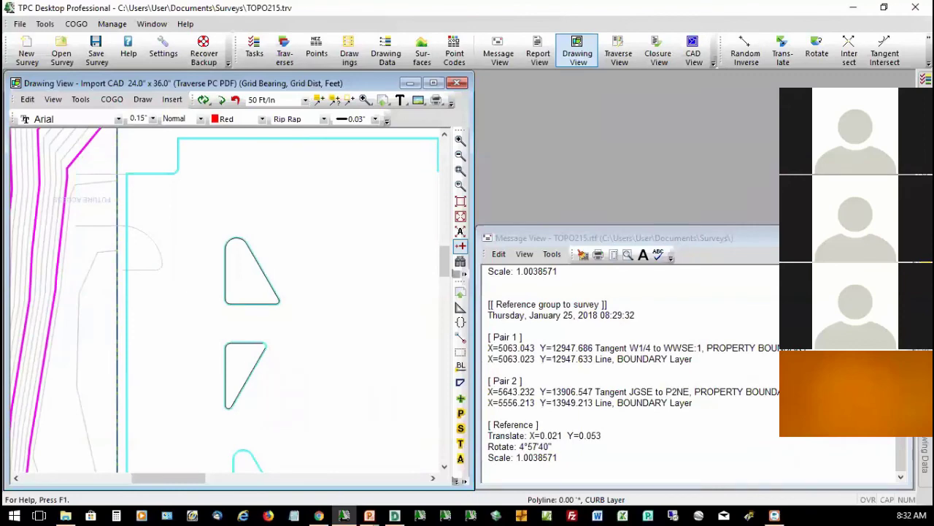
Compute corner offsets for the entire RV Dump Station traverse at a grid distance of 3.00 feet with the description Staking Offset.
{"action": "left_click", "coordinate": [284, 53]}
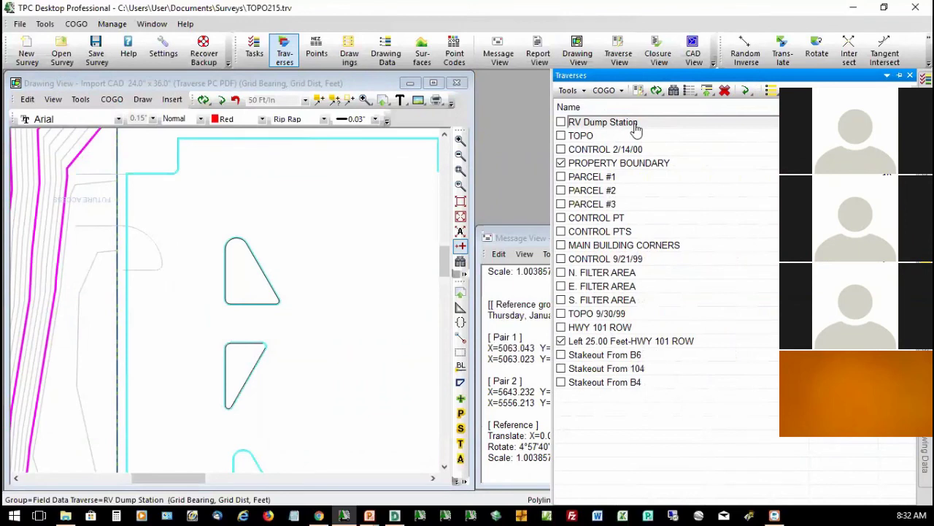
{"action": "left_click", "coordinate": [617, 92]}
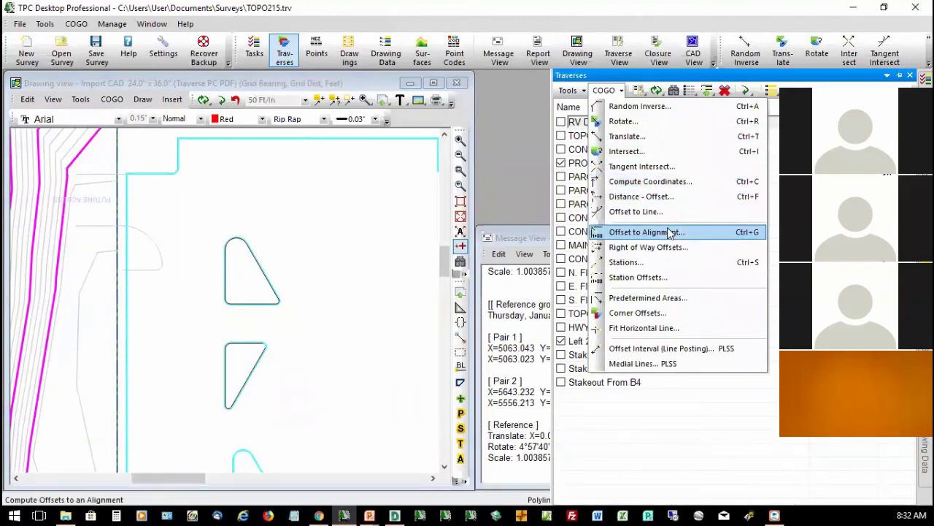
{"action": "left_click", "coordinate": [637, 313]}
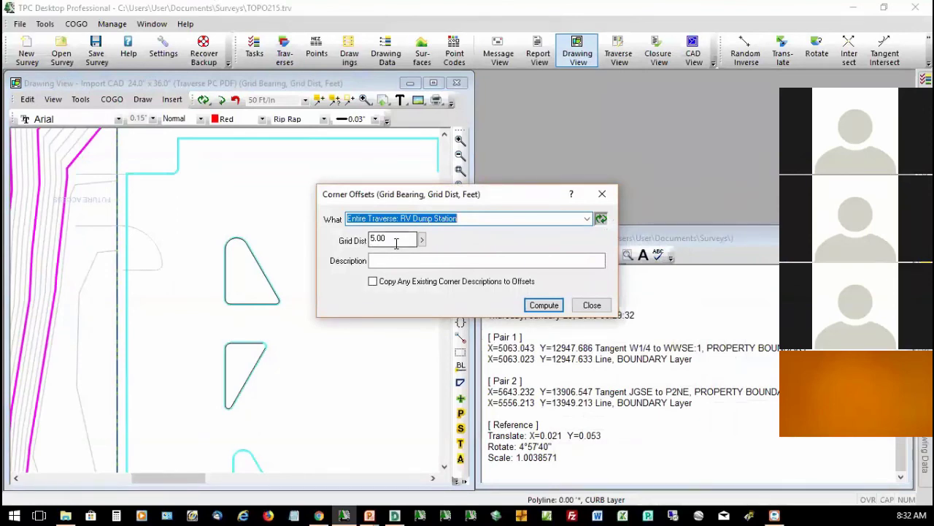
{"action": "left_click", "coordinate": [394, 240]}
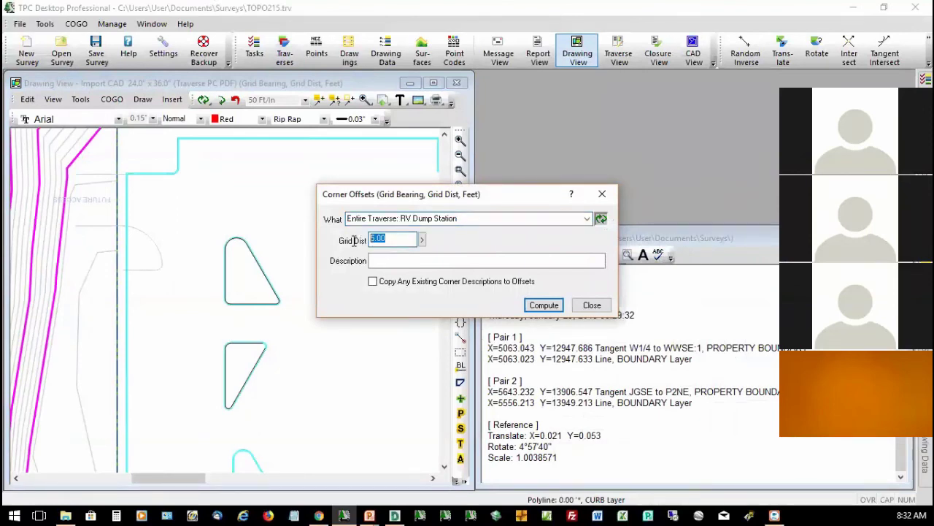
{"action": "type", "text": "3"}
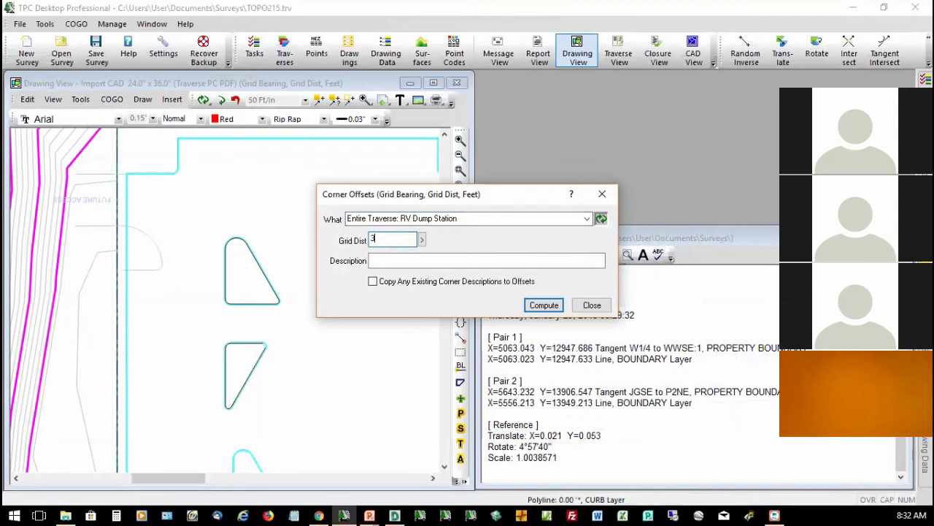
{"action": "left_click", "coordinate": [392, 260]}
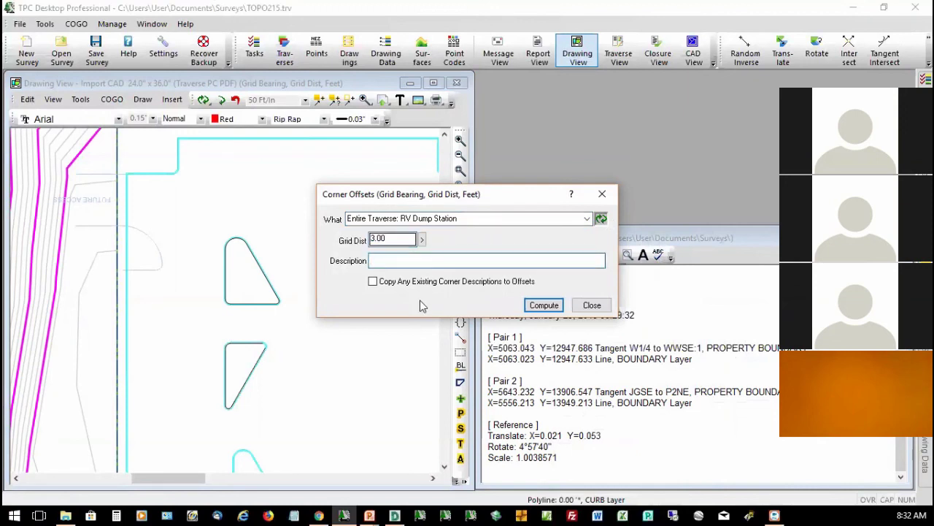
{"action": "type", "text": "a"}
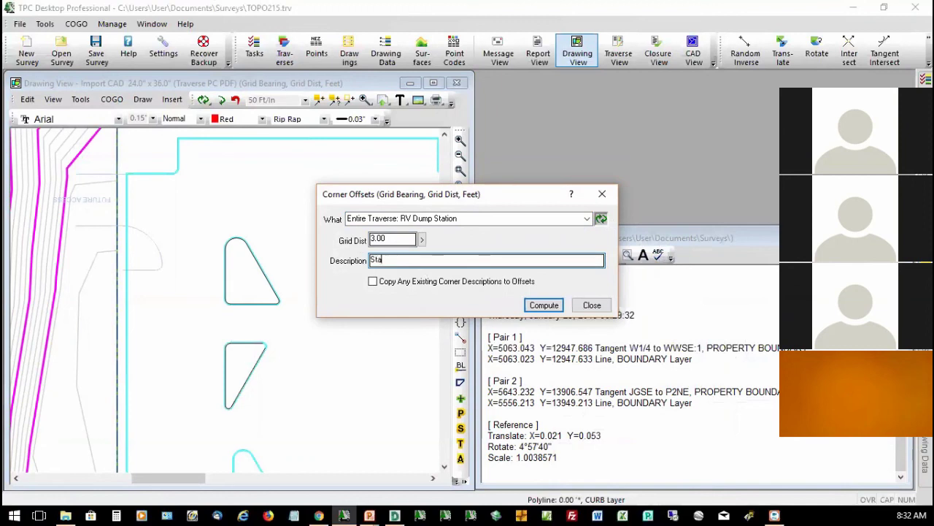
{"action": "type", "text": "king Offs"}
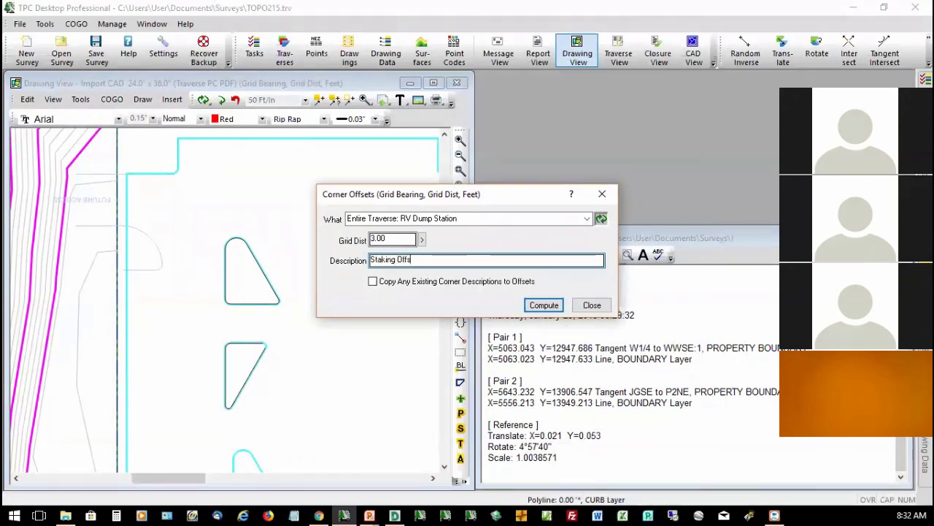
{"action": "type", "text": "et"}
{"action": "left_click", "coordinate": [545, 306]}
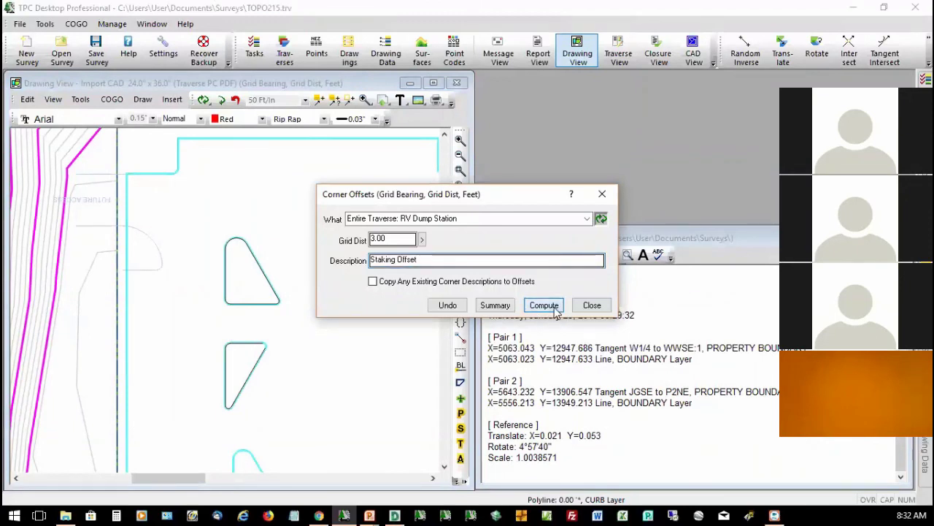
{"action": "left_click", "coordinate": [592, 305]}
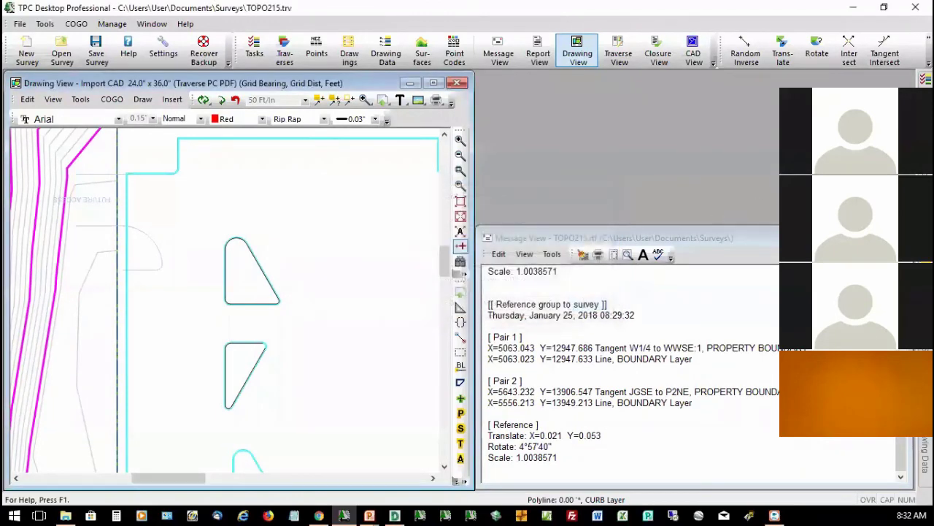
Include the RV Dump Station traverse in the drawing so its corner offset points are drawn.
{"action": "left_click", "coordinate": [284, 51]}
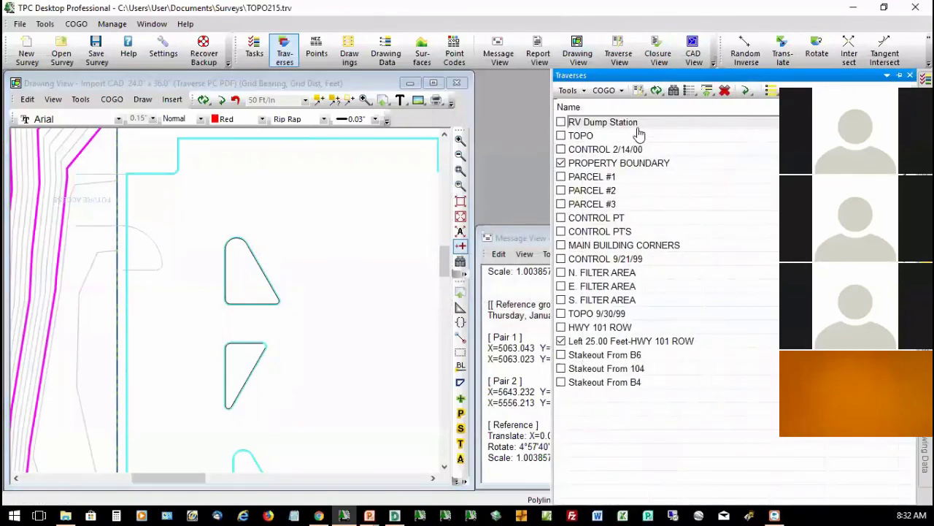
{"action": "left_click", "coordinate": [561, 122]}
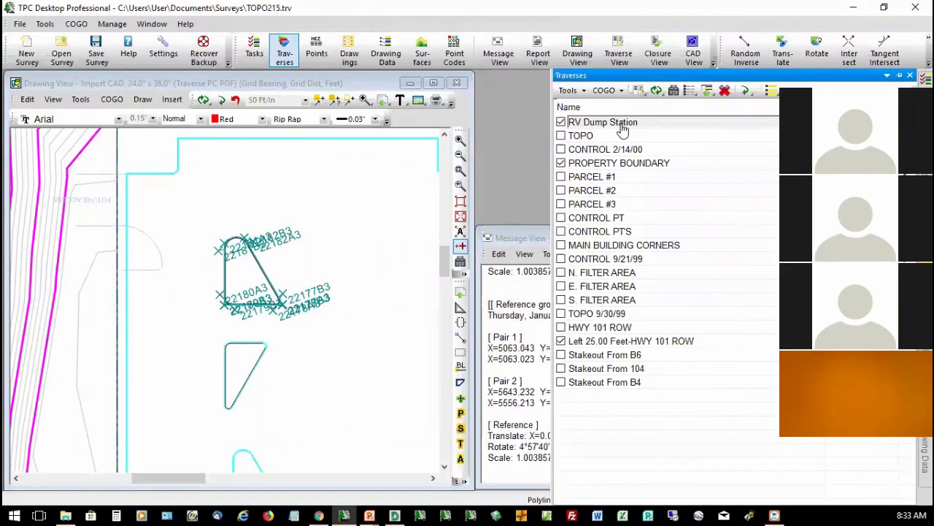
{"action": "left_click", "coordinate": [361, 346]}
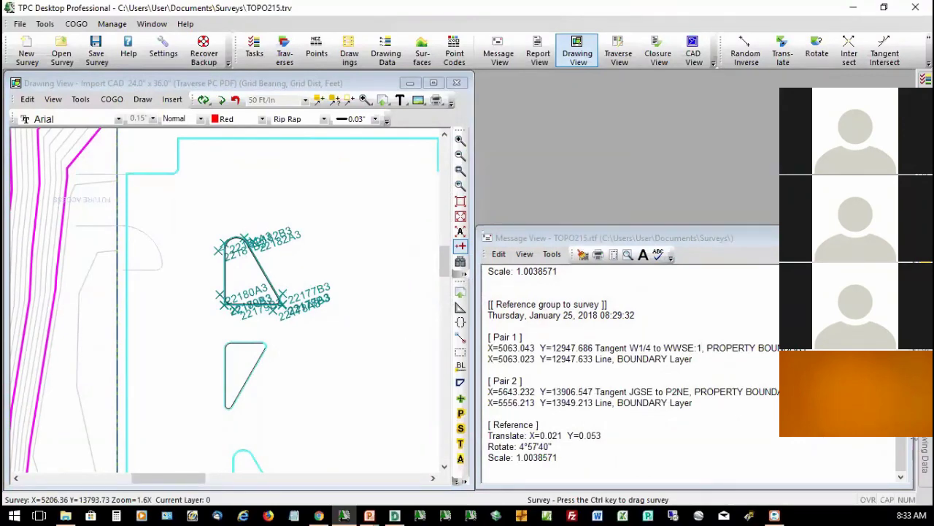
Refresh the drawing's layer list and look through its layers, including the imported FEW layer.
{"action": "mouse_move", "coordinate": [919, 443]}
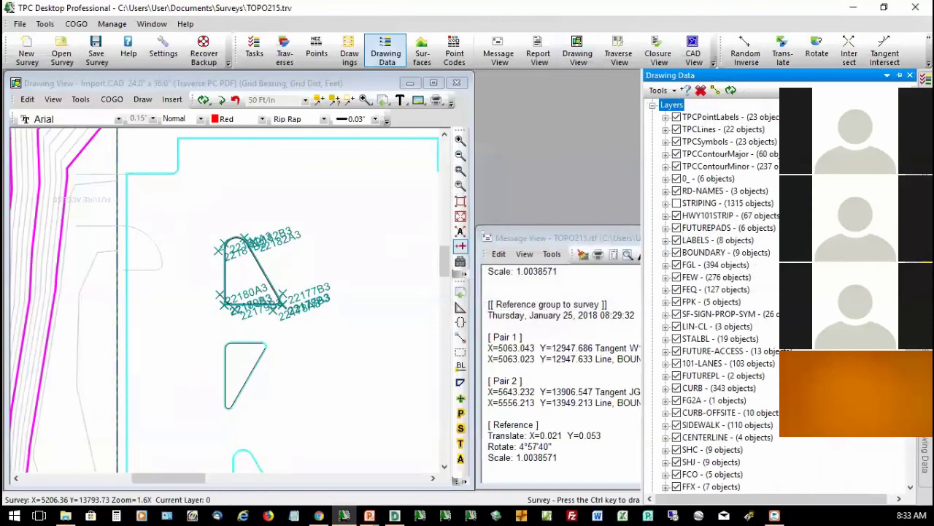
{"action": "left_click", "coordinate": [731, 90]}
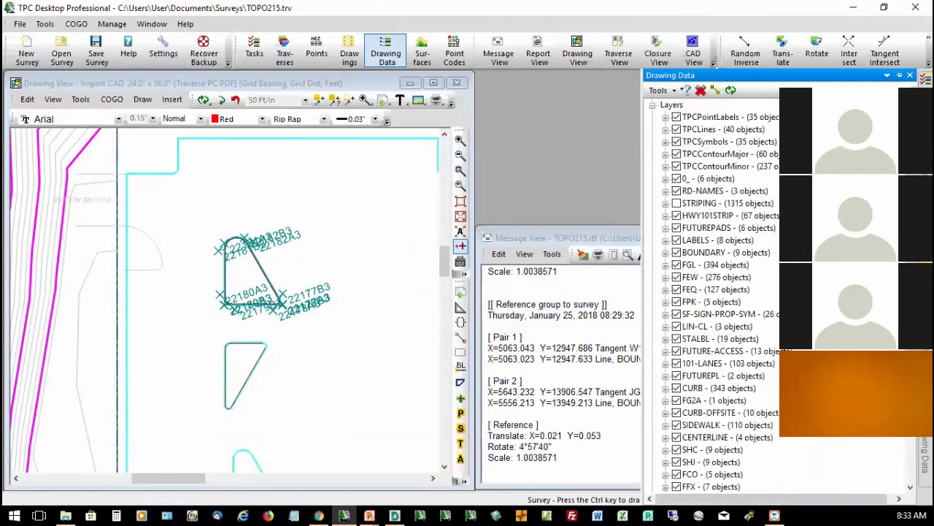
{"action": "left_click", "coordinate": [717, 278]}
{"action": "left_click", "coordinate": [716, 91]}
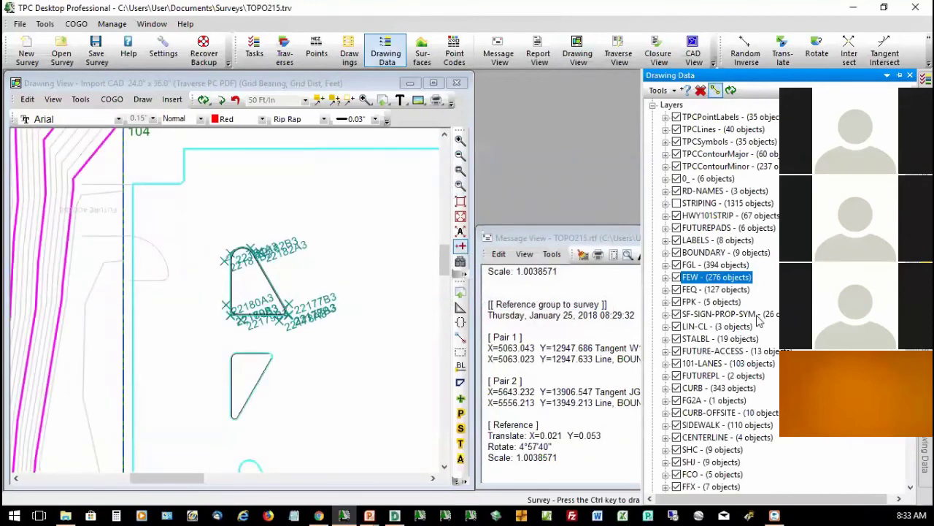
{"action": "scroll", "coordinate": [756, 349], "scroll_direction": "down", "scroll_amount": 3}
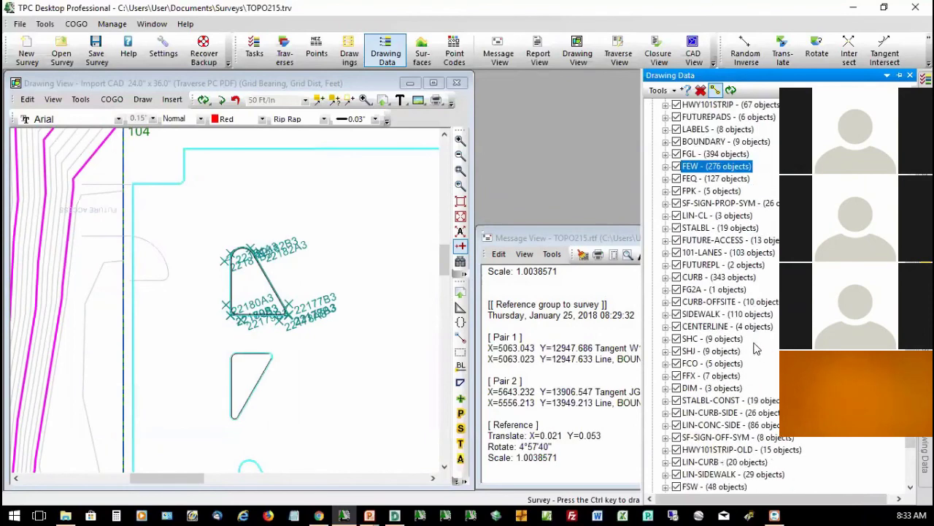
{"action": "scroll", "coordinate": [755, 349], "scroll_direction": "up", "scroll_amount": 3}
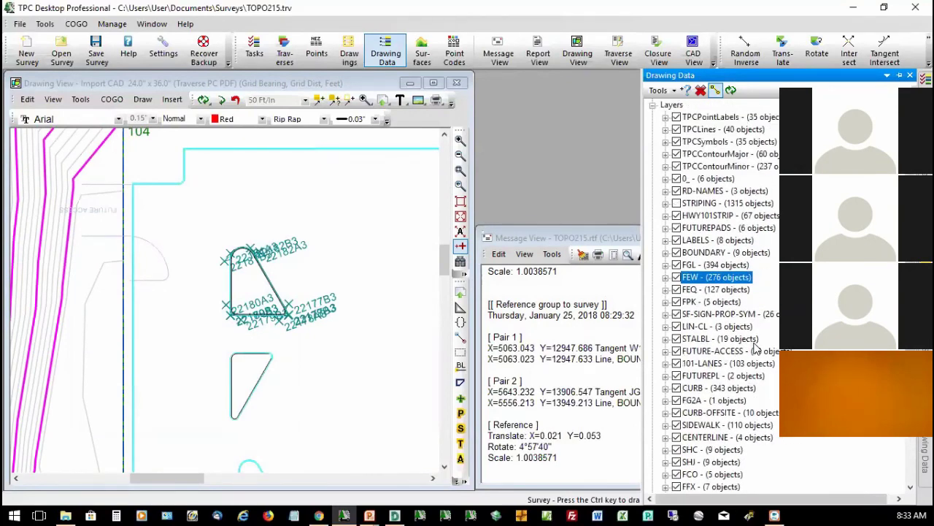
Show the whole drawing sheet and open an empty CAD View beside it.
{"action": "left_click", "coordinate": [336, 407]}
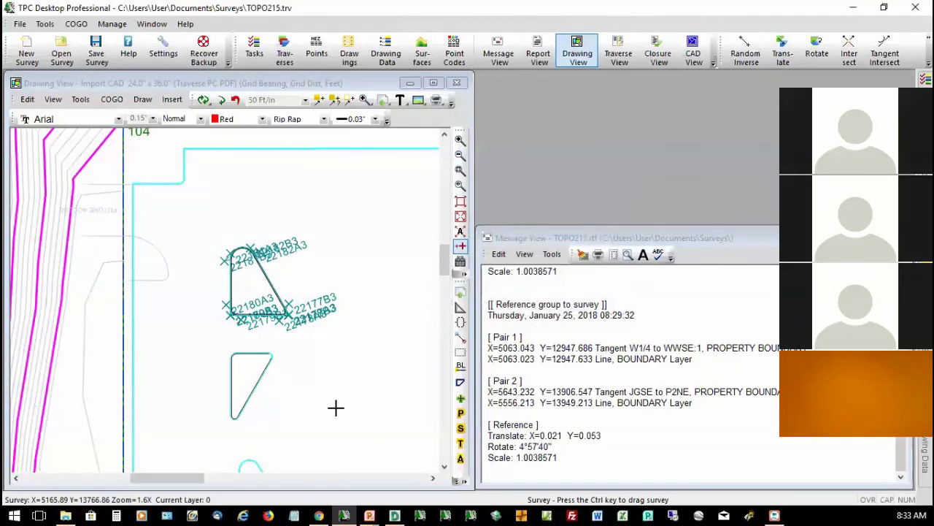
{"action": "scroll", "coordinate": [336, 407], "scroll_direction": "down", "scroll_amount": 8}
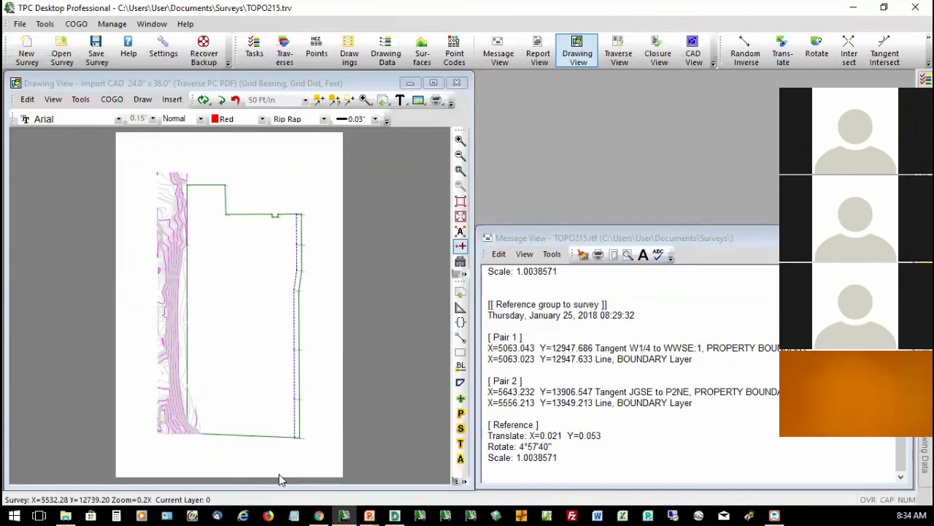
{"action": "left_click", "coordinate": [693, 48]}
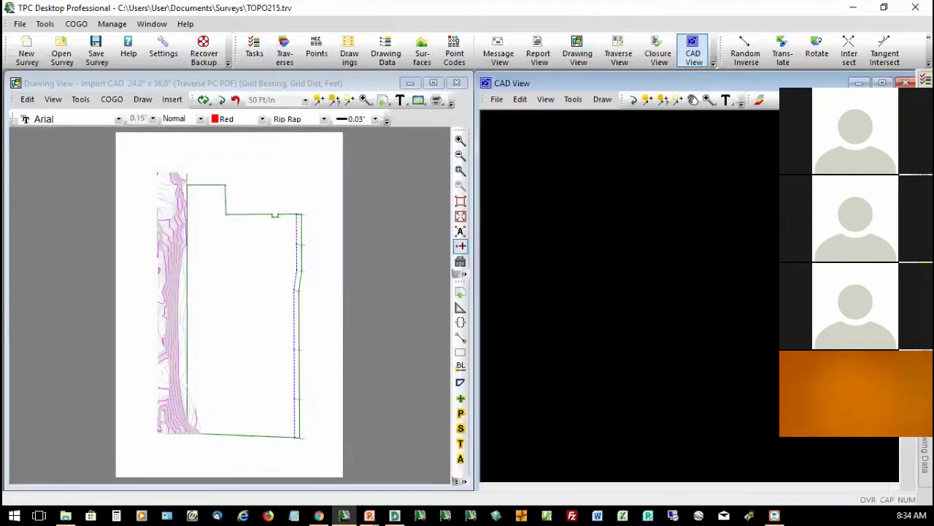
Switch to the PowerPoint slide show, advance to the slide on send/receive between drawings and CAD View, and return to TPC Desktop.
{"action": "key", "text": "alt+Tab"}
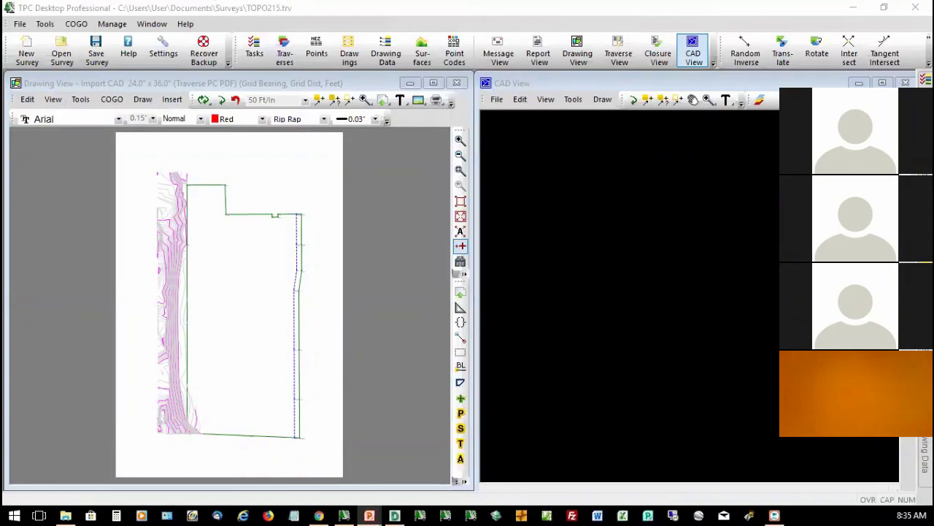
{"action": "key", "text": "shift+F5"}
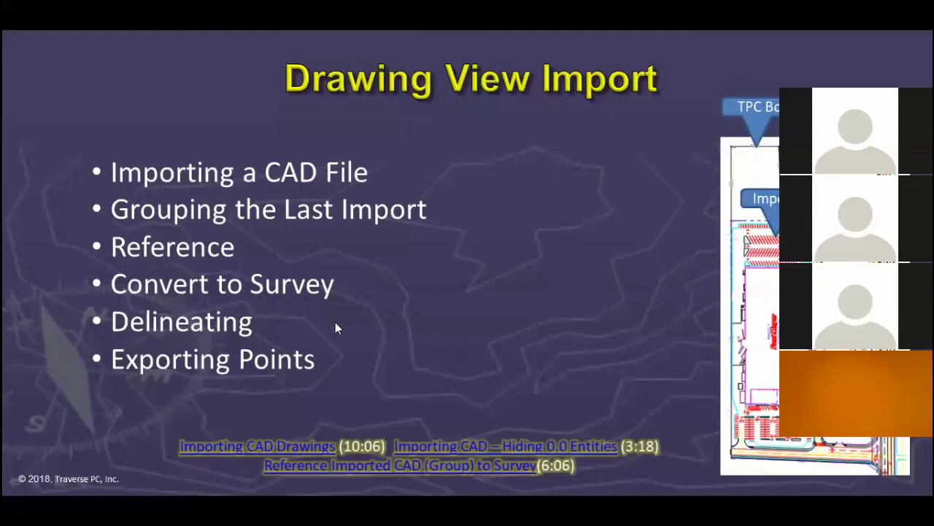
{"action": "left_click", "coordinate": [308, 308]}
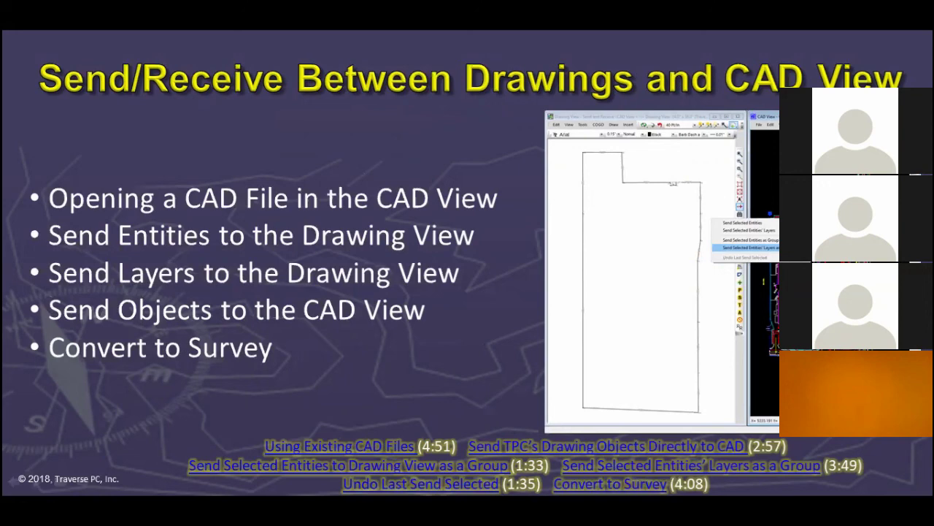
{"action": "key", "text": "alt+Tab"}
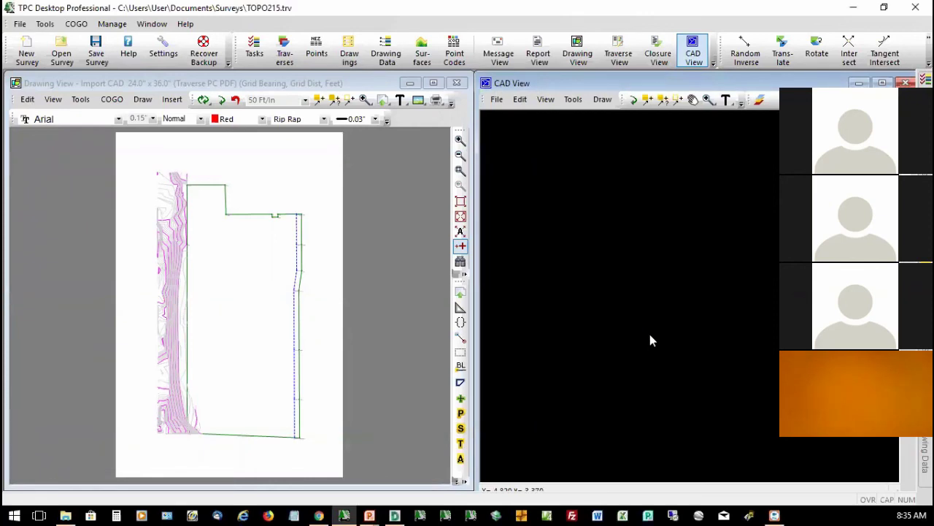
Load LEARN CAD - Rotated.DWG in the CAD View and open its layer settings.
{"action": "left_click", "coordinate": [498, 100]}
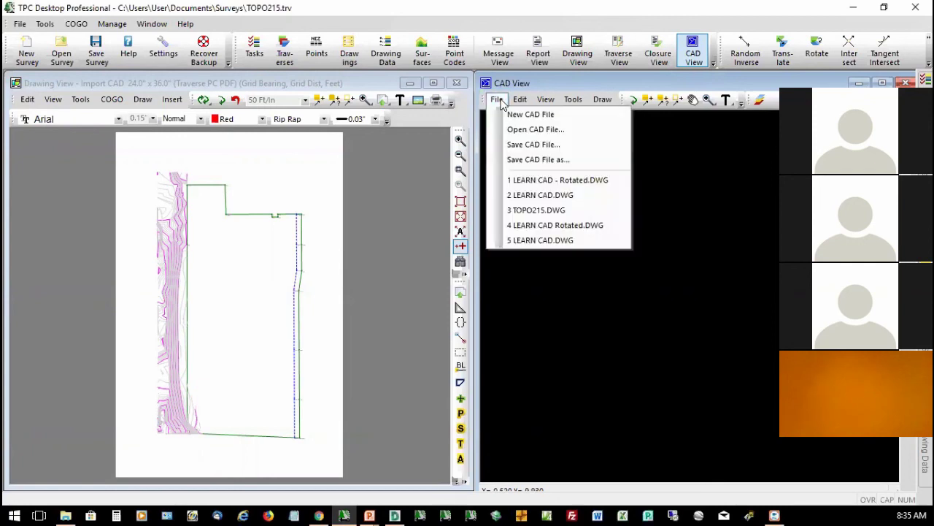
{"action": "left_click", "coordinate": [548, 179]}
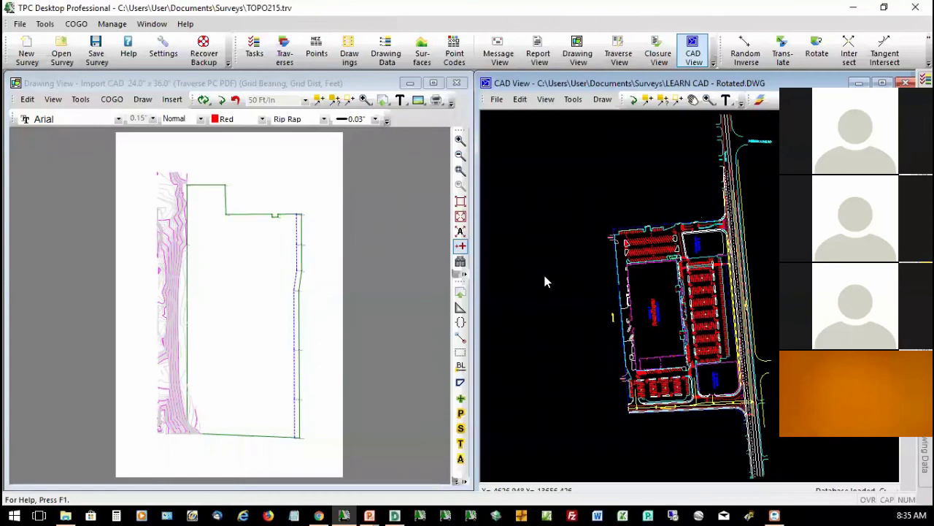
{"action": "right_click", "coordinate": [577, 183]}
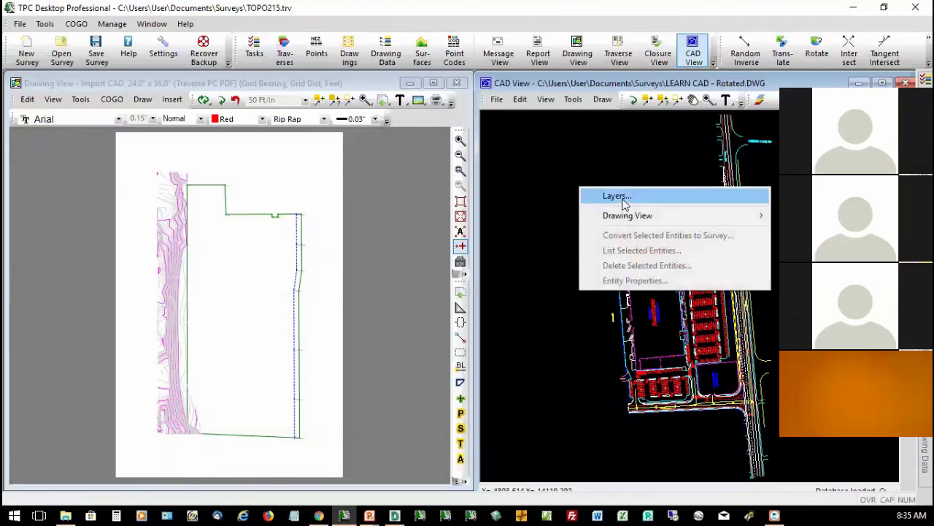
{"action": "left_click", "coordinate": [618, 196]}
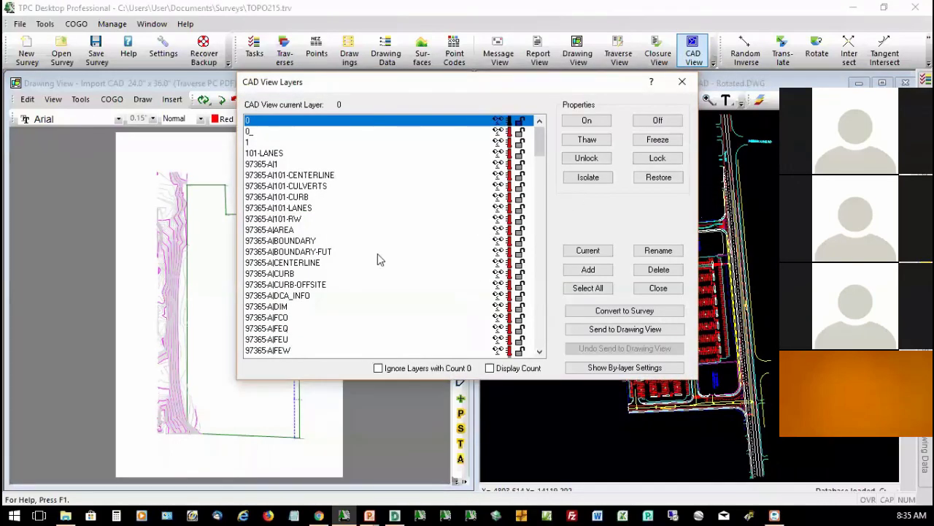
Turn off the 97365-A|CENTERLINE and 97365-A|STRIPING layers of the CAD file.
{"action": "left_click", "coordinate": [310, 263]}
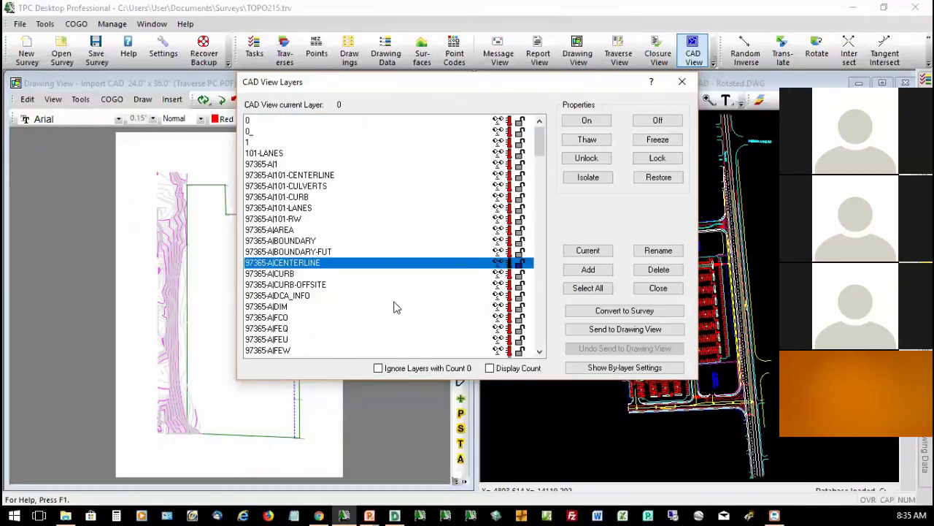
{"action": "left_click", "coordinate": [658, 121]}
{"action": "left_click_drag", "start_coordinate": [542, 133], "coordinate": [538, 225]}
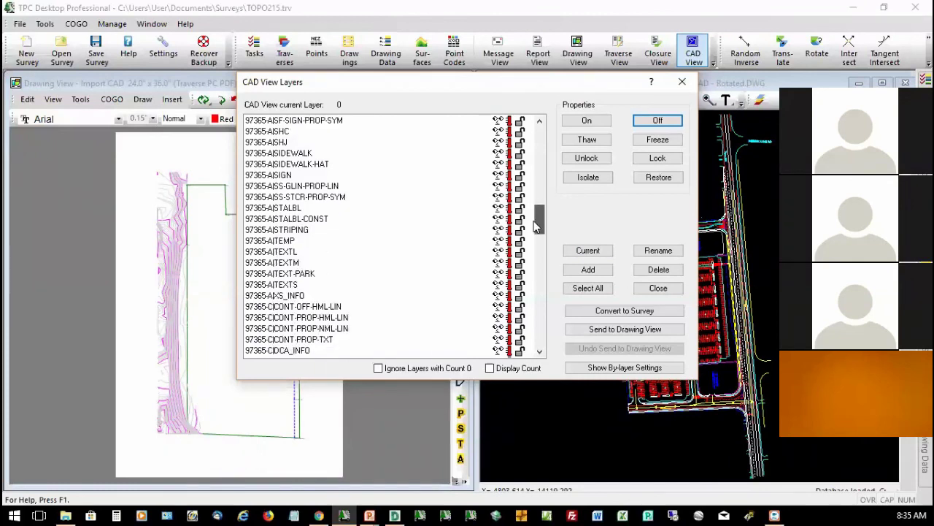
{"action": "left_click", "coordinate": [305, 231]}
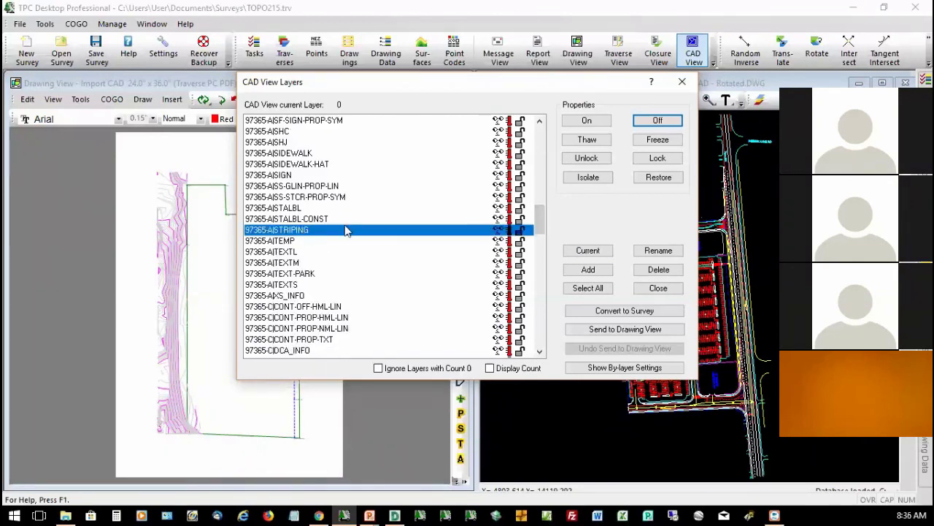
{"action": "left_click", "coordinate": [657, 121]}
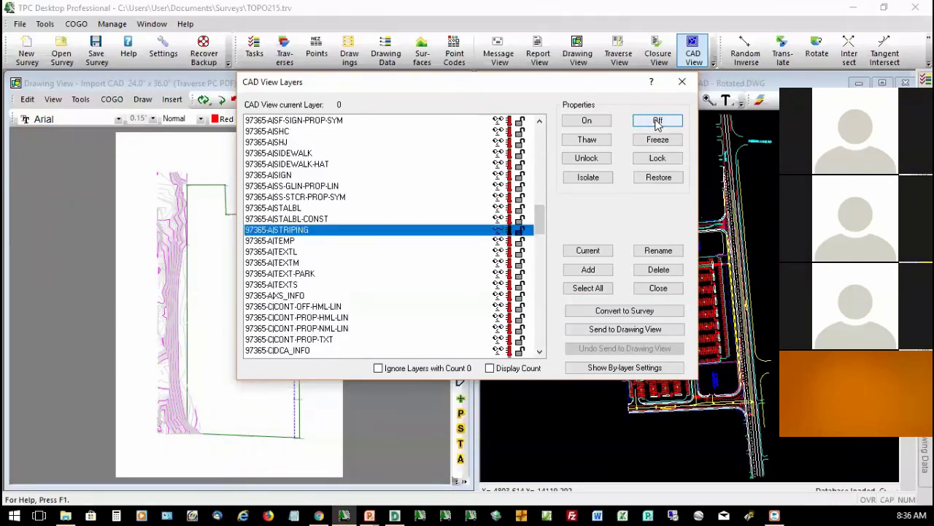
Hide empty layers from the CAD View layer list and turn off HWY101STRIP and HWY101STRIP-OLD.
{"action": "left_click", "coordinate": [378, 369]}
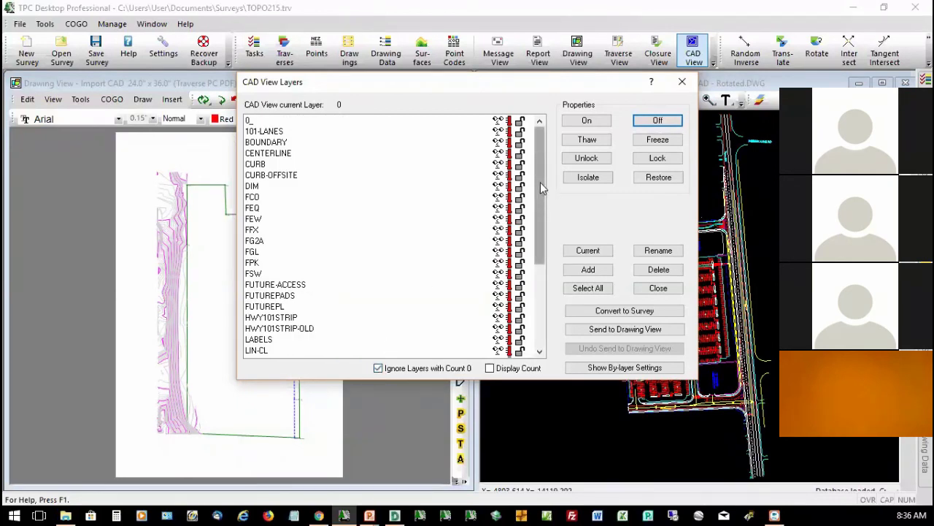
{"action": "left_click", "coordinate": [291, 319]}
{"action": "left_click", "coordinate": [296, 329], "text": "shift"}
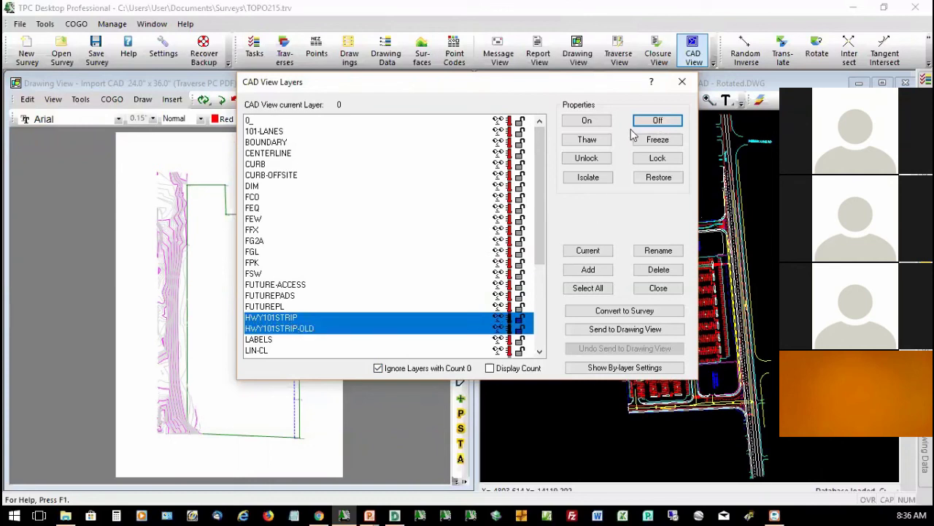
{"action": "left_click", "coordinate": [656, 121]}
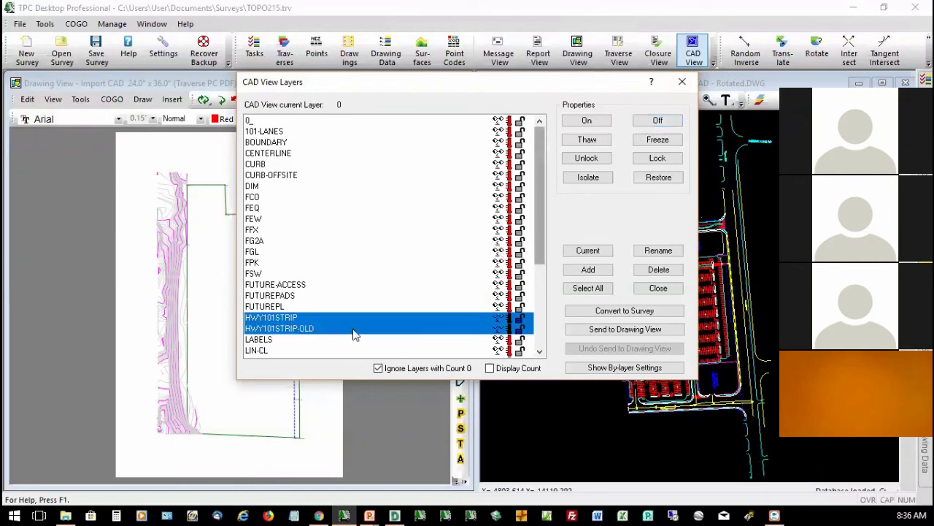
Turn off the LABELS and STRIPING layers and close the CAD View layer settings.
{"action": "left_click", "coordinate": [294, 340]}
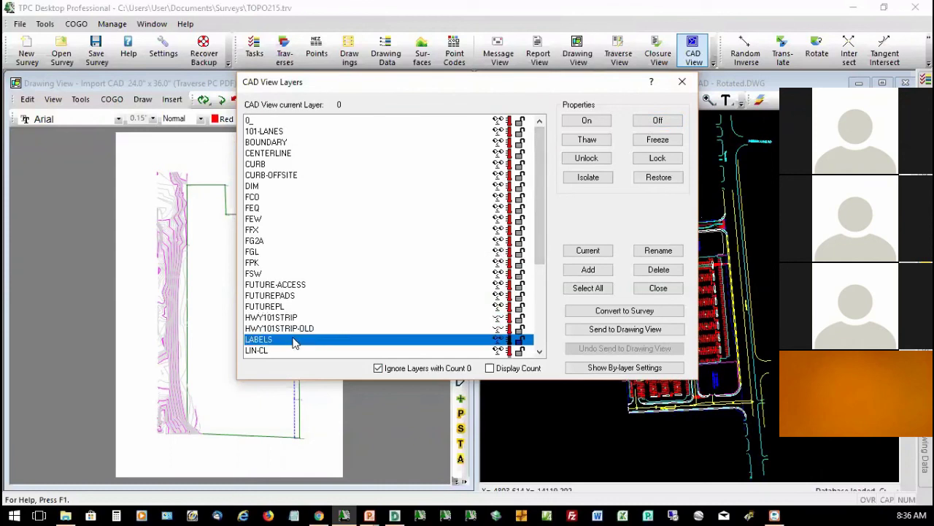
{"action": "left_click", "coordinate": [658, 121]}
{"action": "left_click_drag", "start_coordinate": [537, 239], "coordinate": [535, 341]}
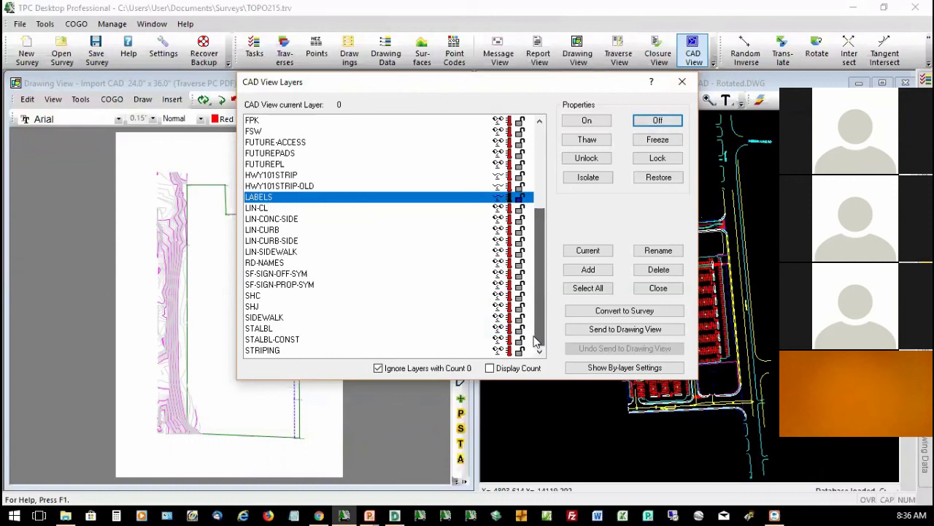
{"action": "left_click", "coordinate": [298, 350]}
{"action": "left_click", "coordinate": [655, 123]}
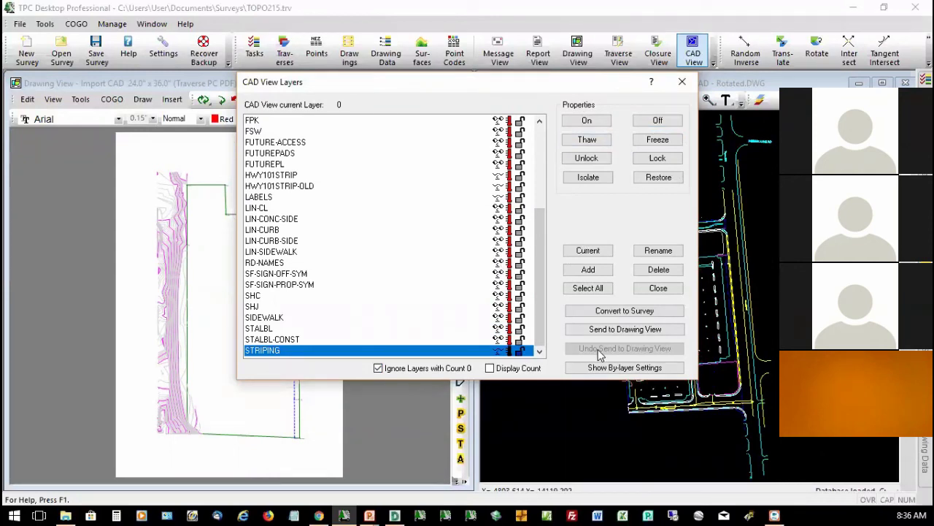
{"action": "left_click", "coordinate": [658, 288]}
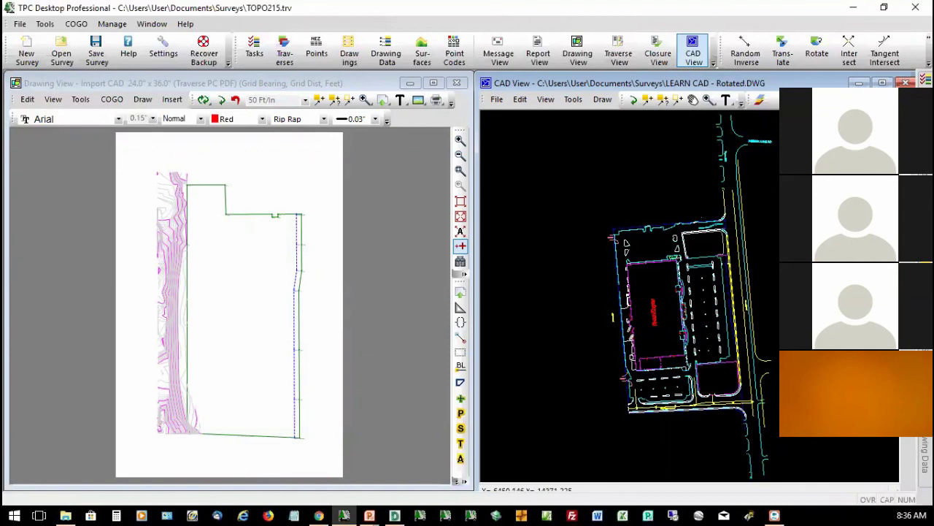
Select the dark blue boundary line along the north edge of the site in CAD View.
{"action": "left_click", "coordinate": [625, 243]}
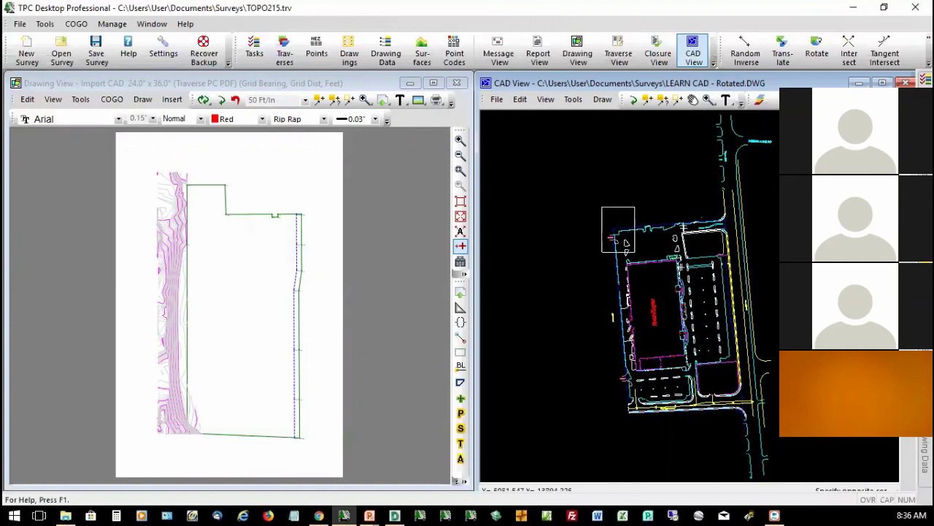
{"action": "left_click", "coordinate": [714, 283]}
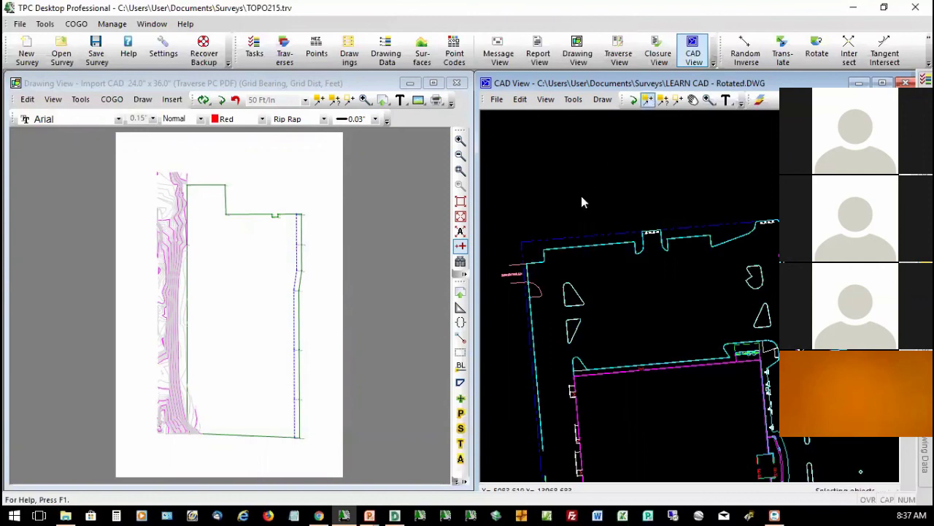
{"action": "left_click", "coordinate": [592, 235]}
{"action": "right_click", "coordinate": [591, 229]}
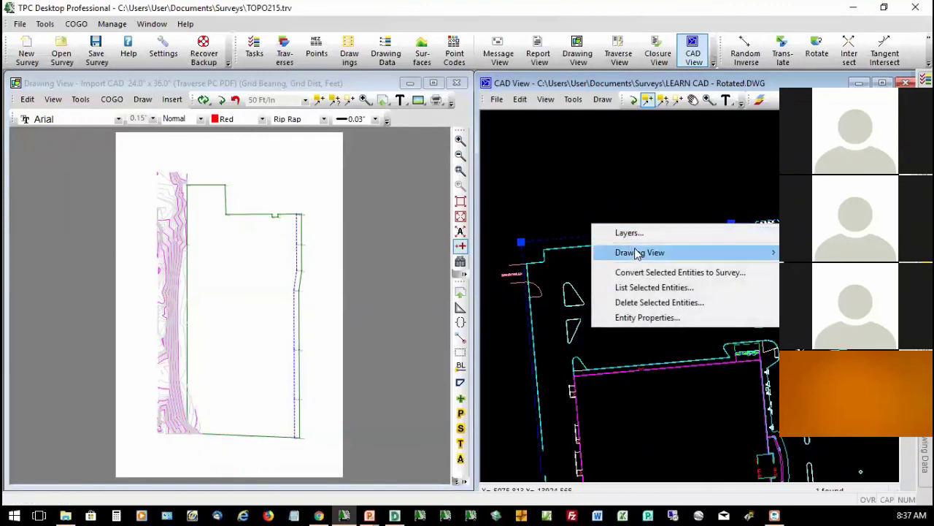
{"action": "mouse_move", "coordinate": [639, 253]}
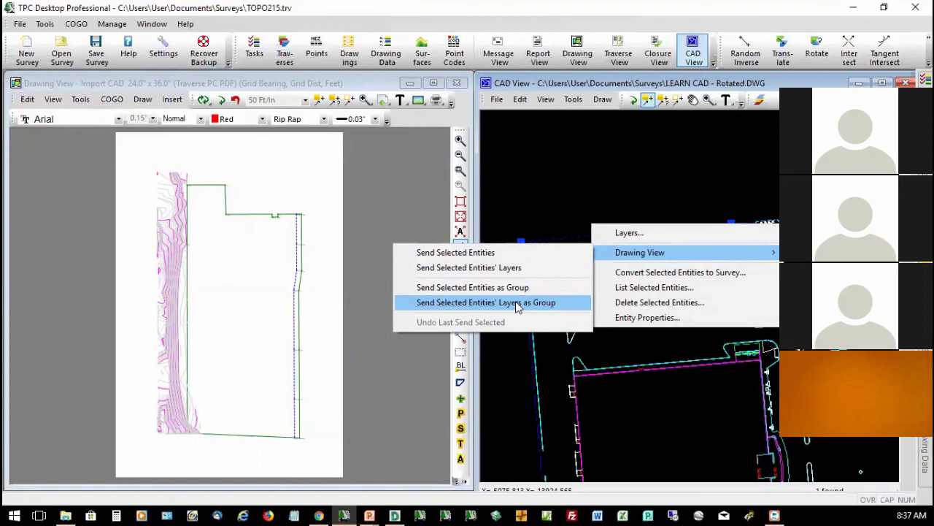
{"action": "left_click", "coordinate": [700, 442]}
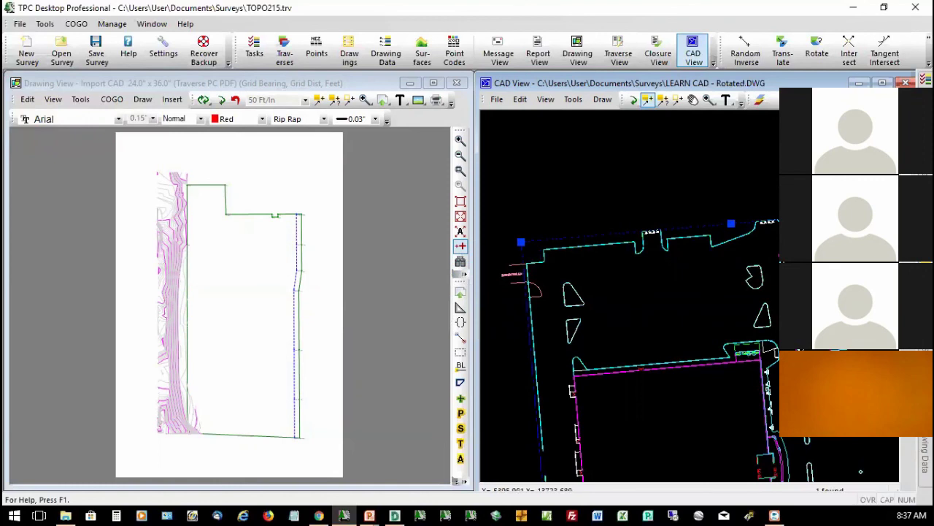
Add the building wall and adjoining curb line to the selection and send the selected entities' layers to the drawing as a group.
{"action": "left_click", "coordinate": [719, 361]}
{"action": "left_click", "coordinate": [716, 364]}
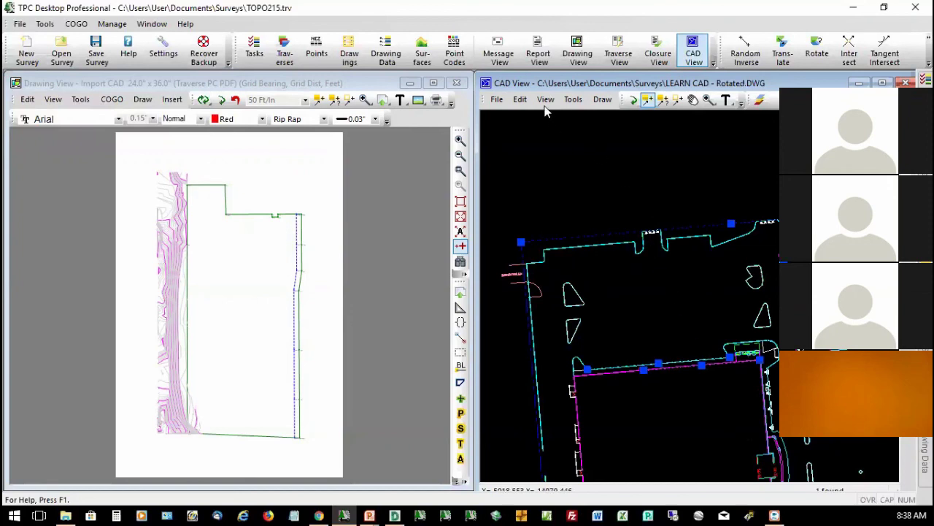
{"action": "right_click", "coordinate": [596, 164]}
{"action": "mouse_move", "coordinate": [693, 193]}
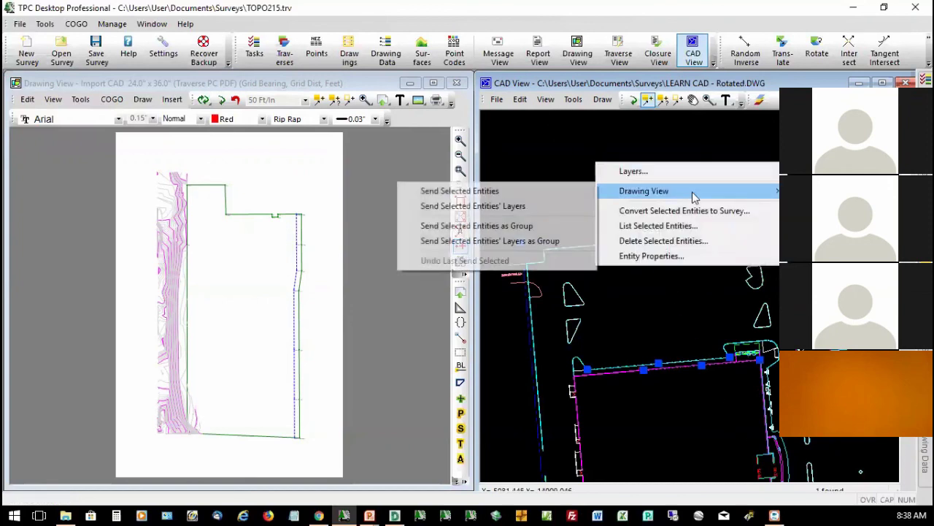
{"action": "left_click", "coordinate": [541, 243]}
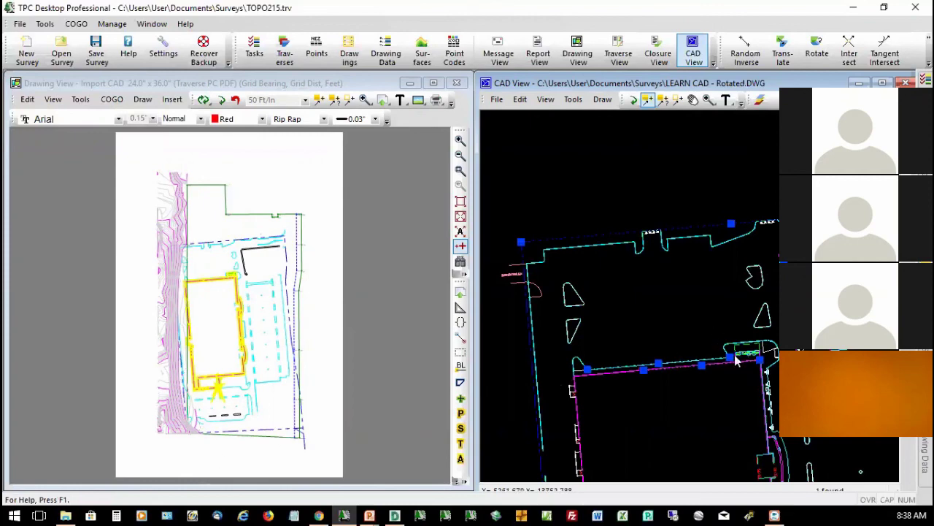
Refresh the Drawing Data of the Import CAD drawing and clear the yellow delineation from its objects.
{"action": "mouse_move", "coordinate": [921, 446]}
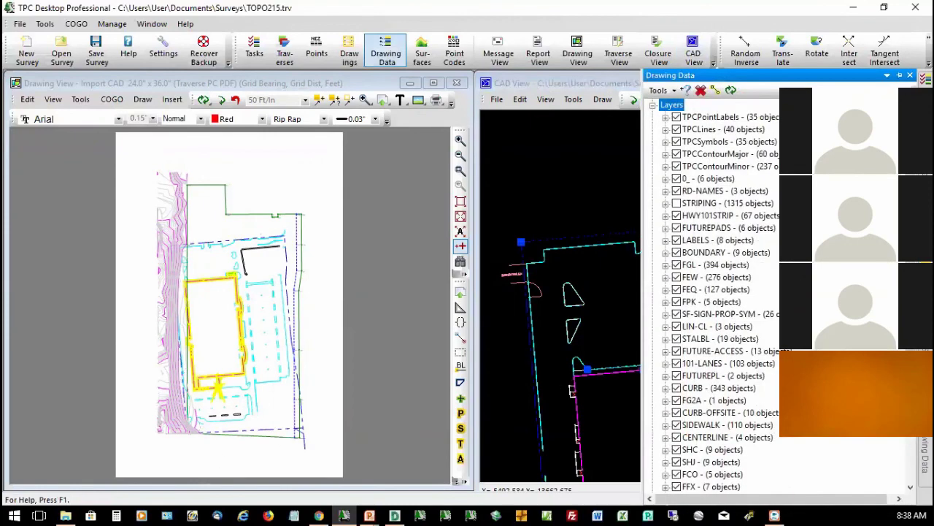
{"action": "left_click", "coordinate": [730, 89]}
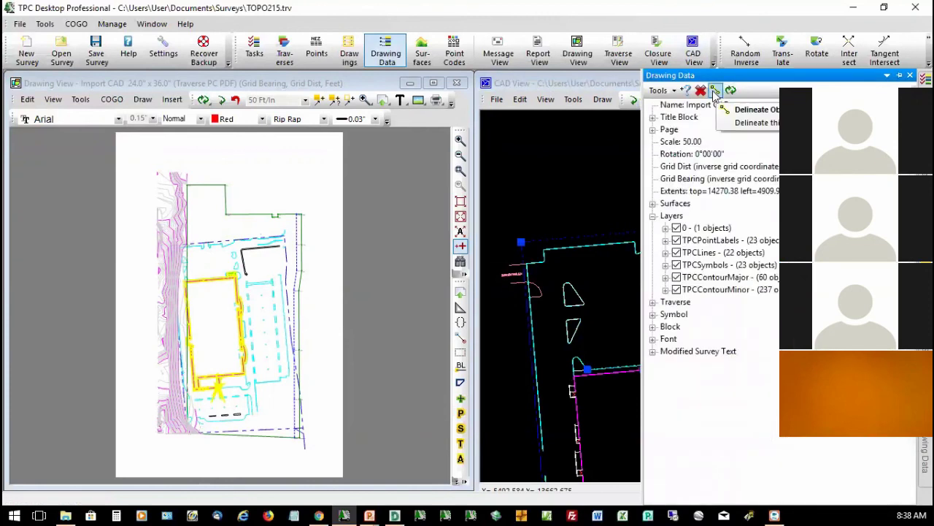
{"action": "left_click", "coordinate": [714, 92]}
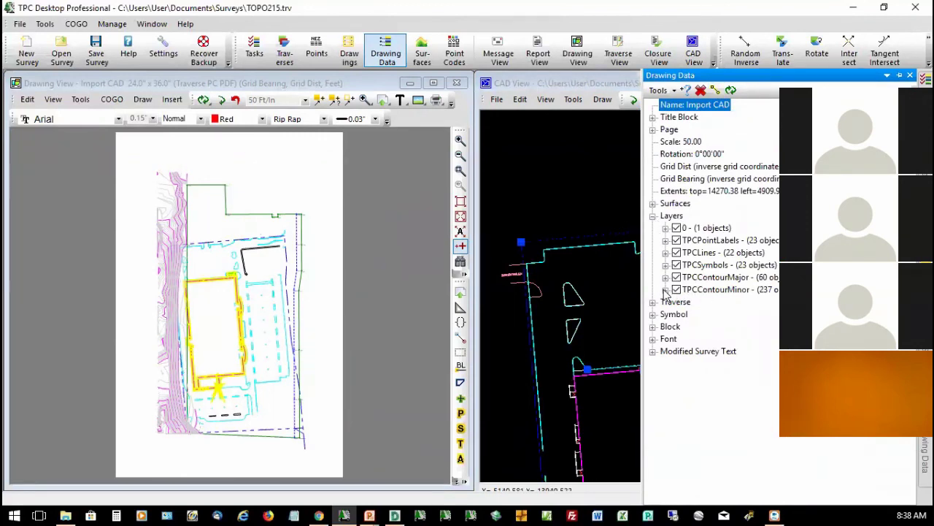
{"action": "left_click", "coordinate": [654, 216]}
{"action": "left_click", "coordinate": [731, 90]}
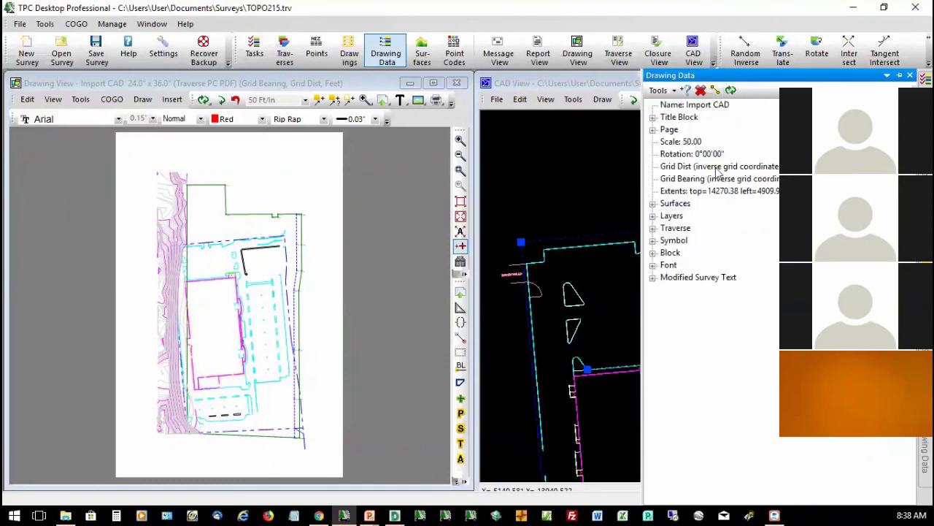
Expand layer 0 in the Drawing Data, delineate the CAD group sent to it, and toggle the group's visibility off and on.
{"action": "left_click", "coordinate": [654, 216]}
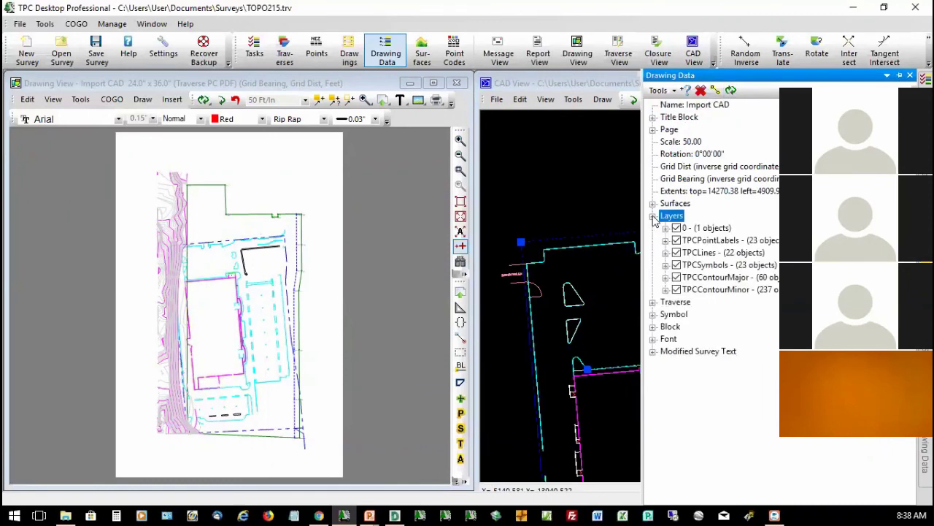
{"action": "left_click", "coordinate": [668, 231]}
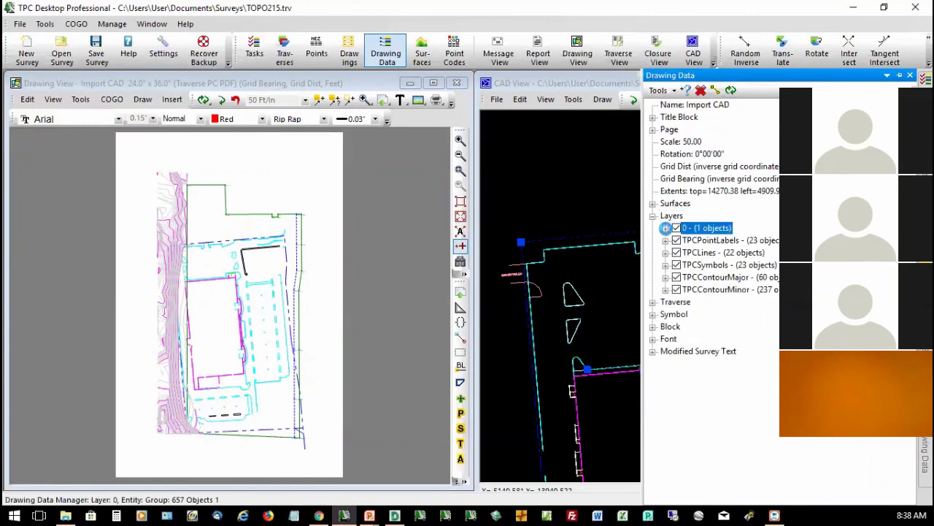
{"action": "left_click", "coordinate": [666, 228]}
{"action": "left_click", "coordinate": [717, 266]}
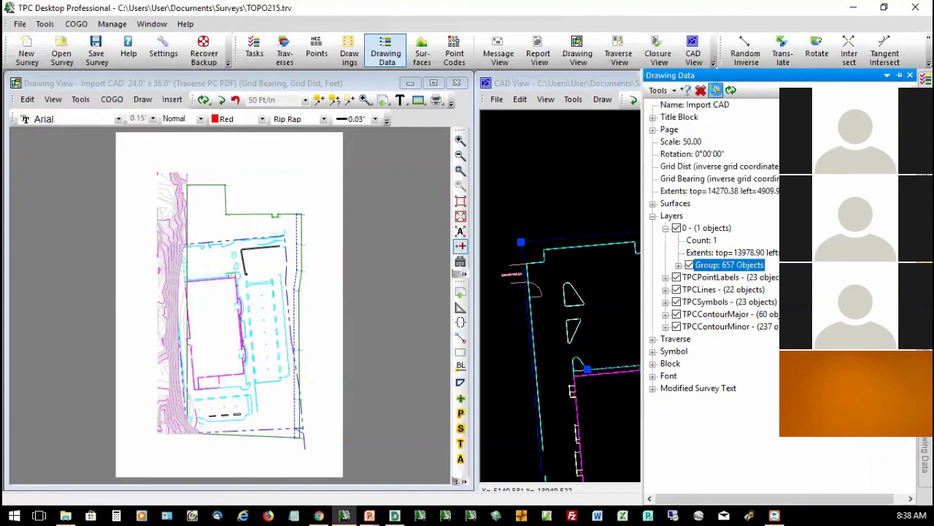
{"action": "left_click", "coordinate": [716, 89]}
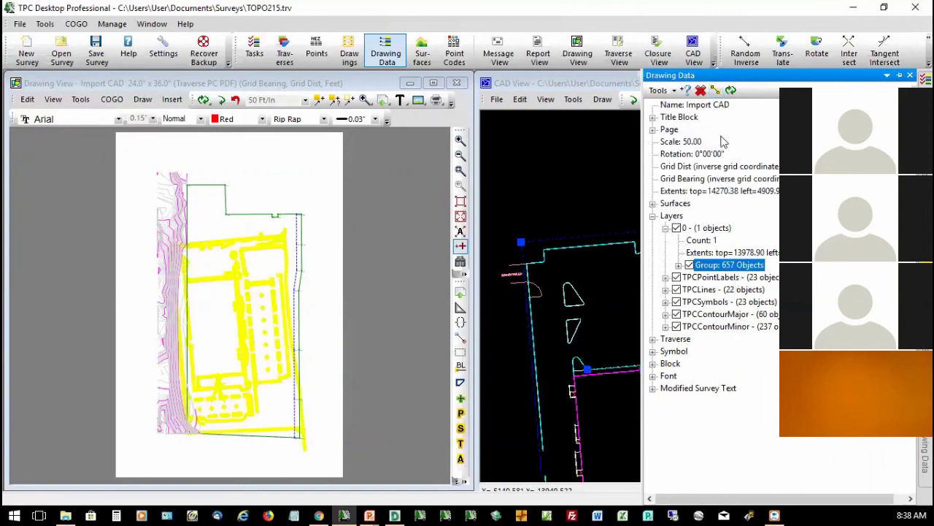
{"action": "left_click", "coordinate": [689, 266]}
{"action": "left_click", "coordinate": [689, 266]}
{"action": "left_click", "coordinate": [715, 90]}
Redraw the drawing and start Reference Group to Survey on the CAD group near the site's southwest corner.
{"action": "left_click", "coordinate": [295, 191]}
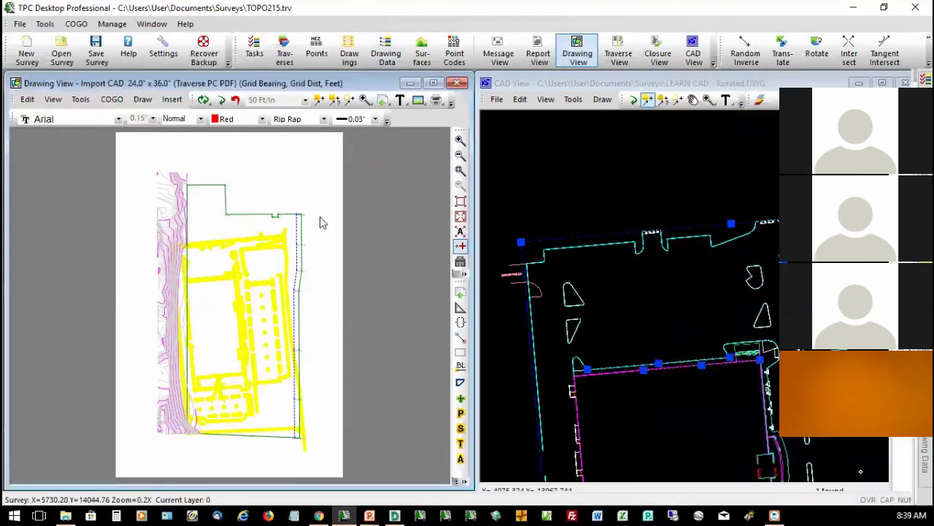
{"action": "left_click", "coordinate": [220, 100]}
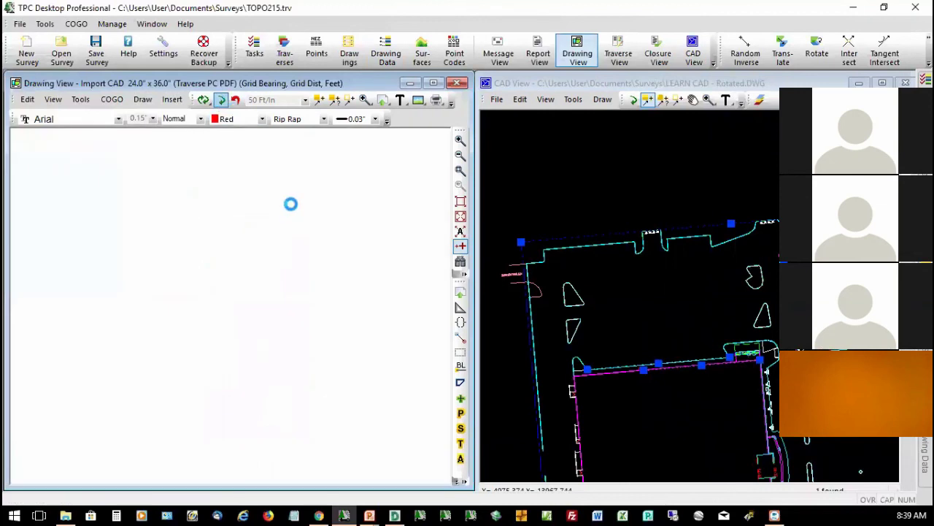
{"action": "left_click", "coordinate": [460, 172]}
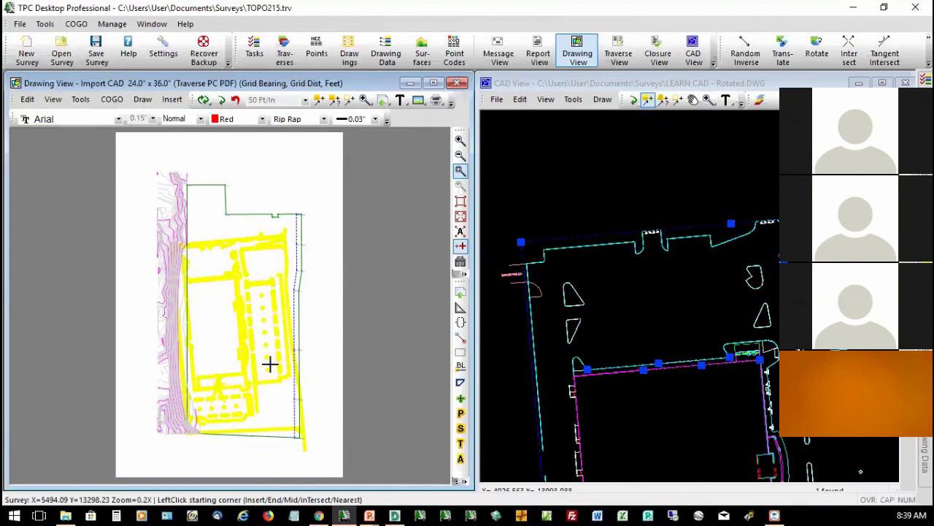
{"action": "left_click", "coordinate": [138, 393]}
{"action": "left_click", "coordinate": [233, 469]}
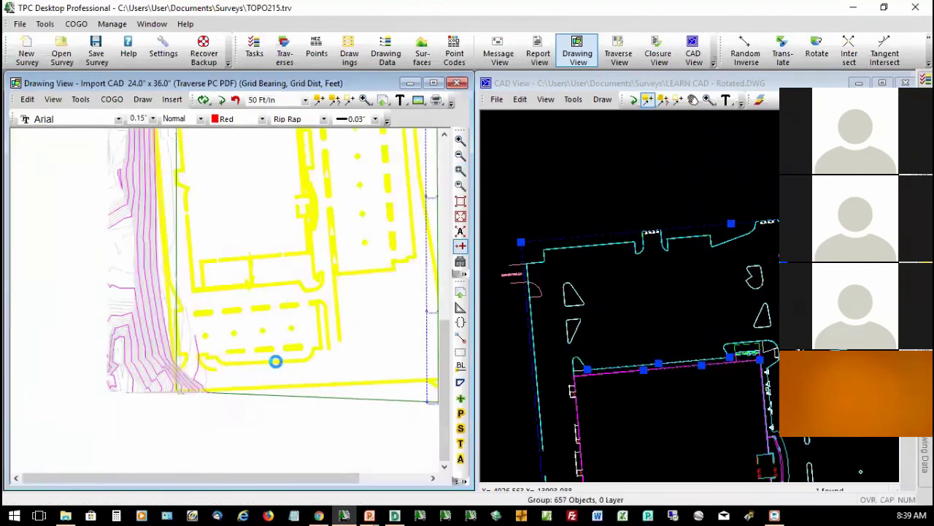
{"action": "right_click", "coordinate": [276, 362]}
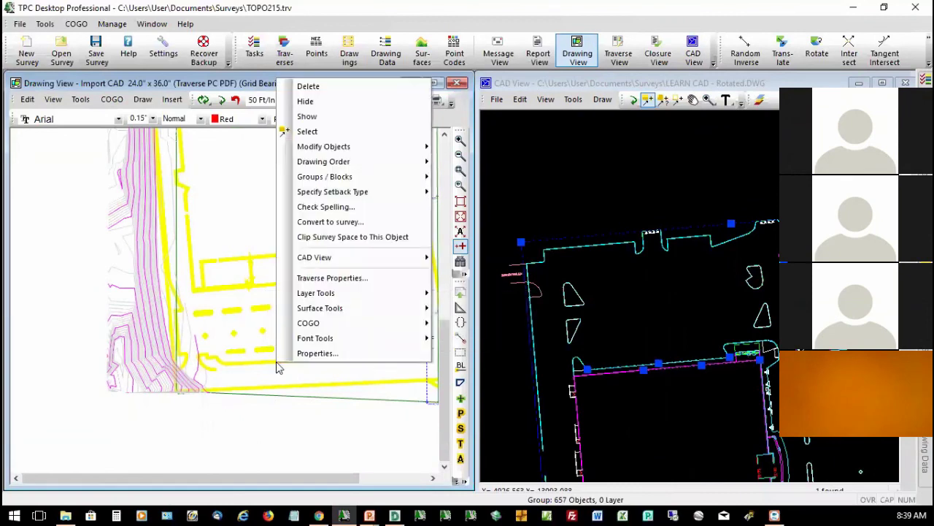
{"action": "mouse_move", "coordinate": [344, 178]}
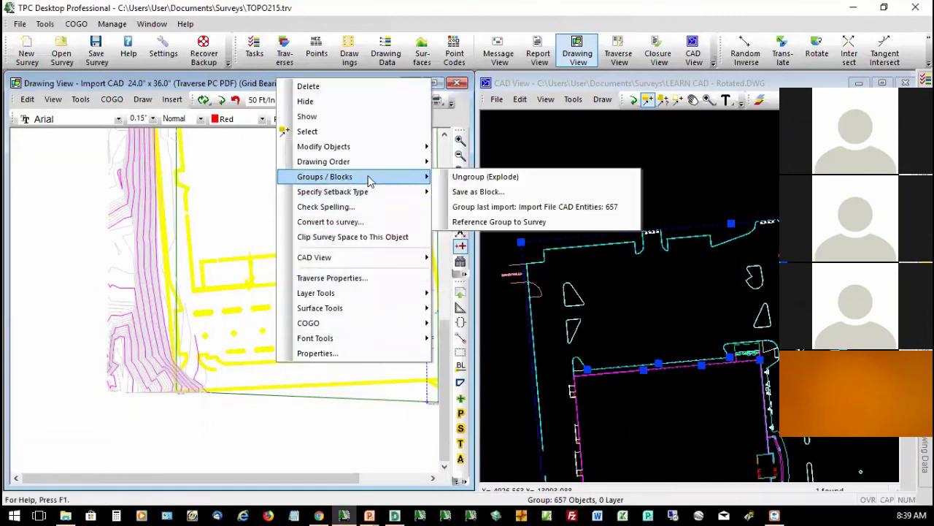
{"action": "left_click", "coordinate": [499, 222]}
Reference the southwest endpoint of the group's BOUNDARY line to the W1/4 survey point as the first matching pair.
{"action": "left_click", "coordinate": [460, 170]}
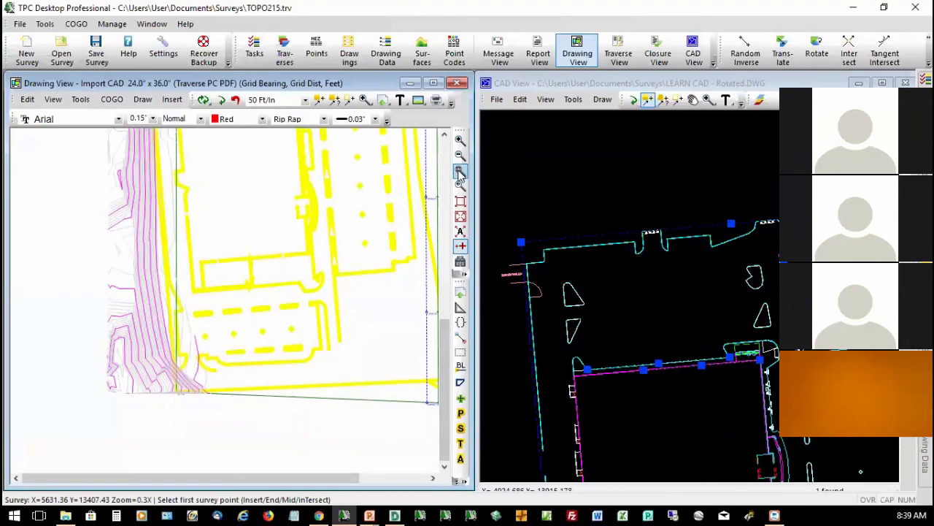
{"action": "left_click", "coordinate": [160, 356]}
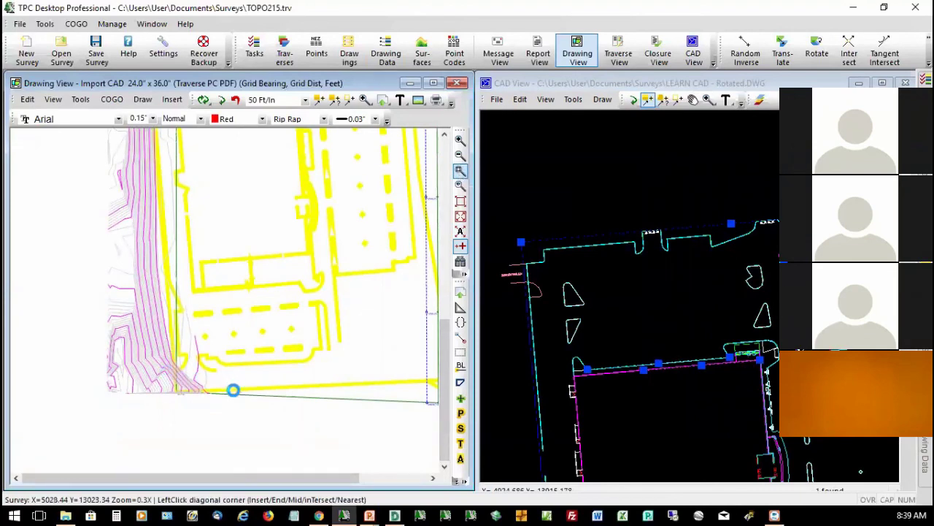
{"action": "left_click", "coordinate": [257, 423]}
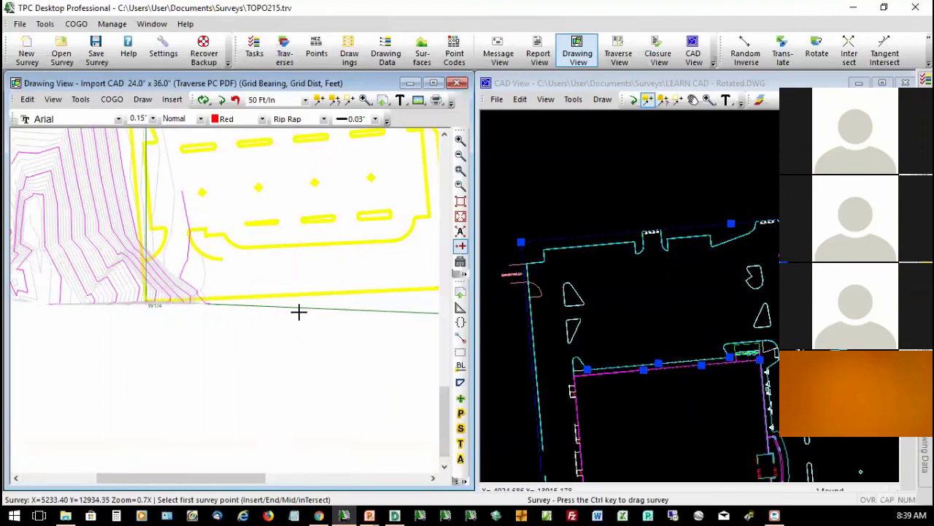
{"action": "left_click", "coordinate": [146, 301]}
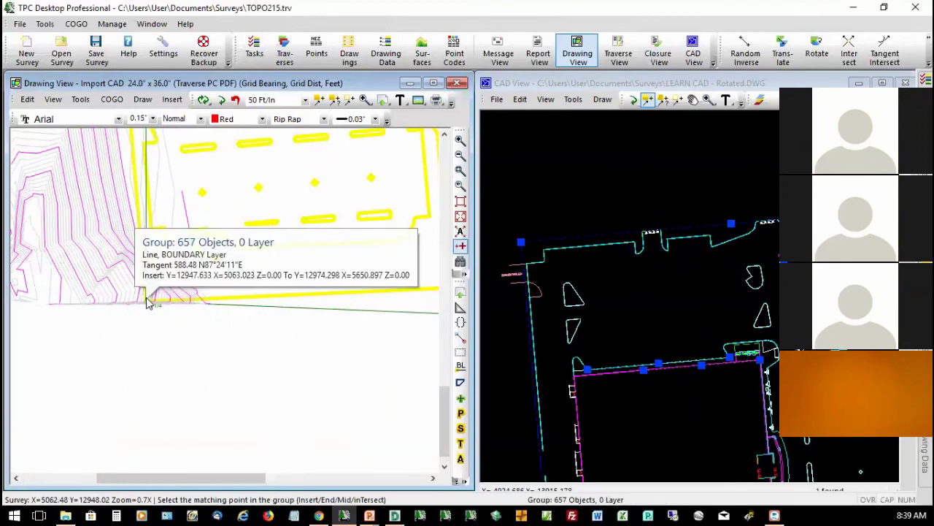
{"action": "key", "text": "e"}
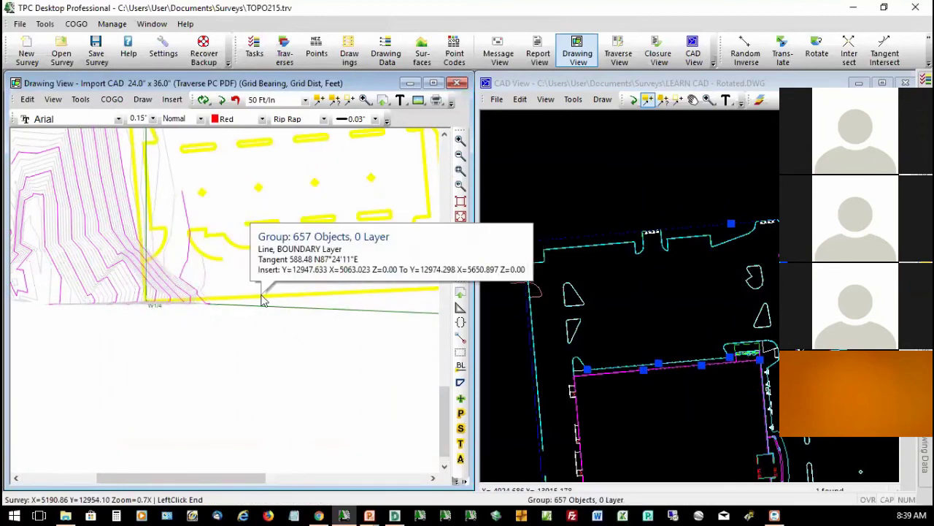
{"action": "left_click", "coordinate": [144, 300]}
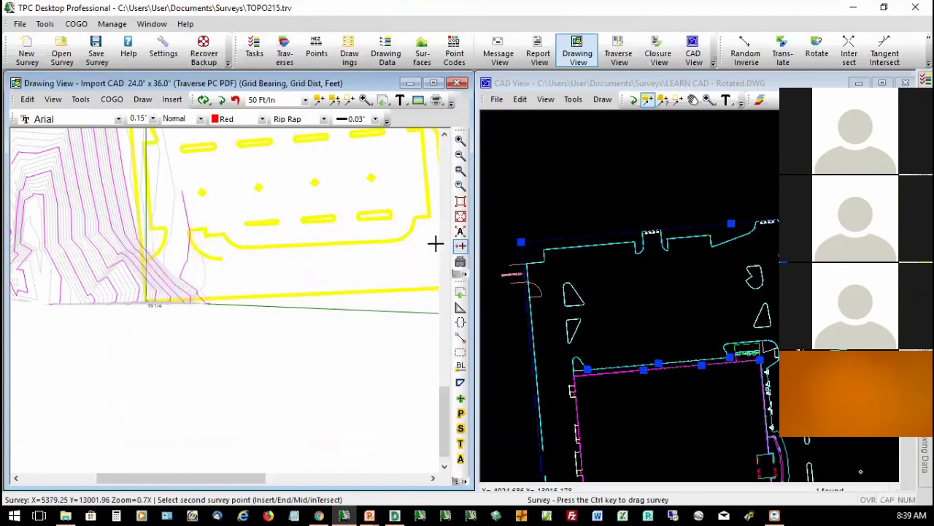
Reference the group's northeast BOUNDARY corner endpoint to survey point JGSE on the property boundary as the second matching pair.
{"action": "left_click", "coordinate": [460, 200]}
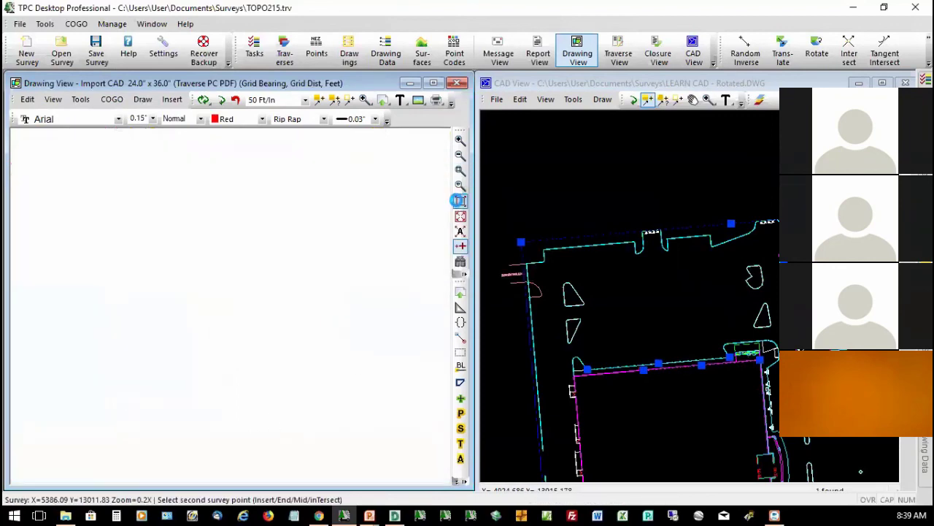
{"action": "left_click", "coordinate": [460, 170]}
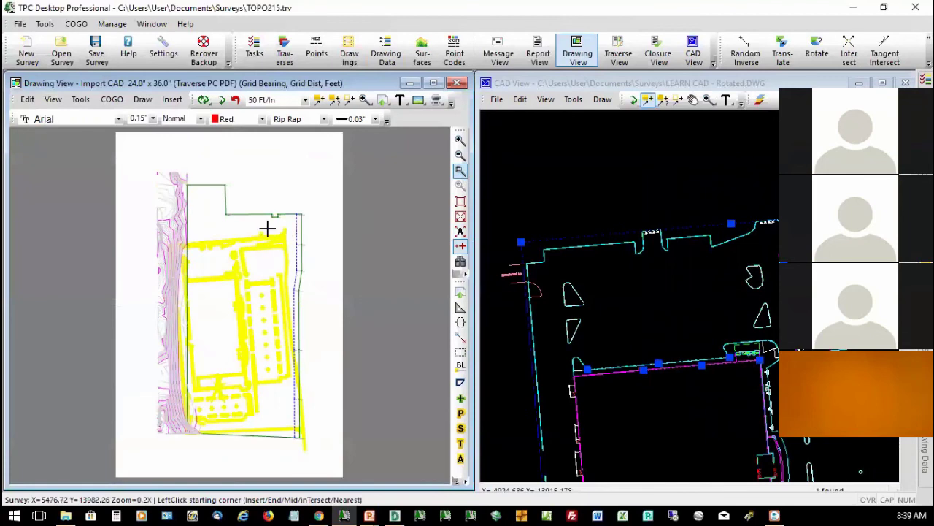
{"action": "left_click", "coordinate": [270, 226]}
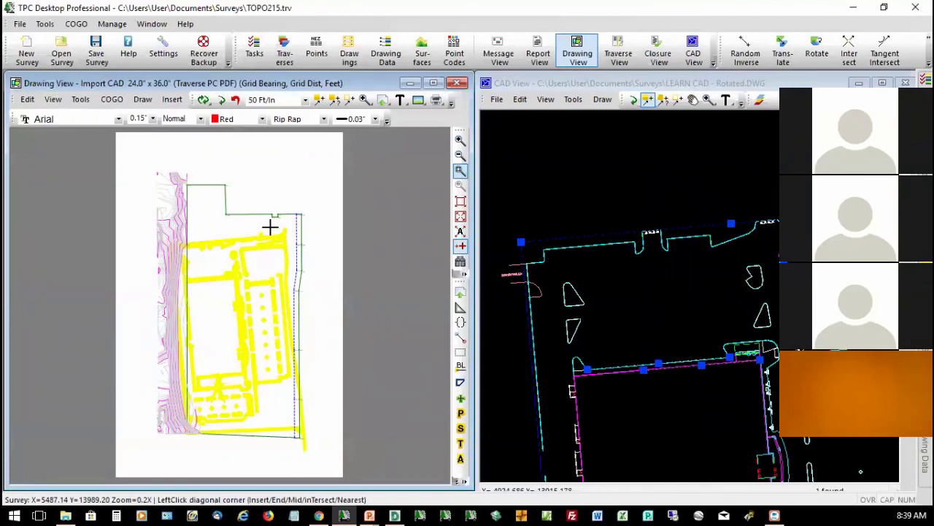
{"action": "left_click", "coordinate": [310, 257]}
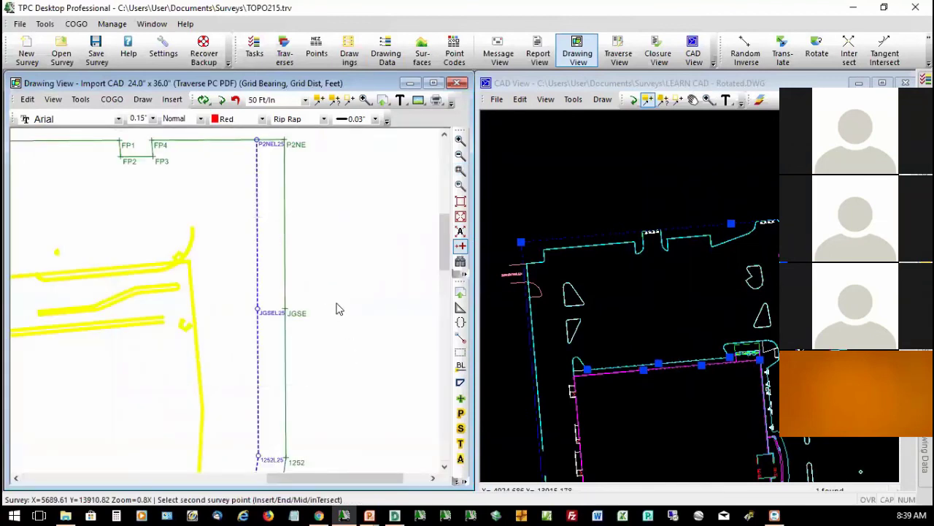
{"action": "key", "text": "e"}
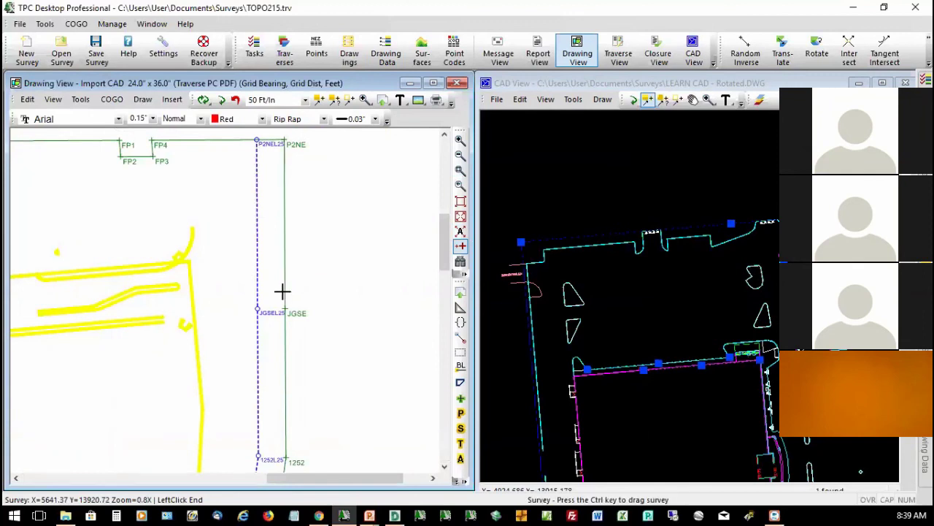
{"action": "left_click", "coordinate": [285, 311]}
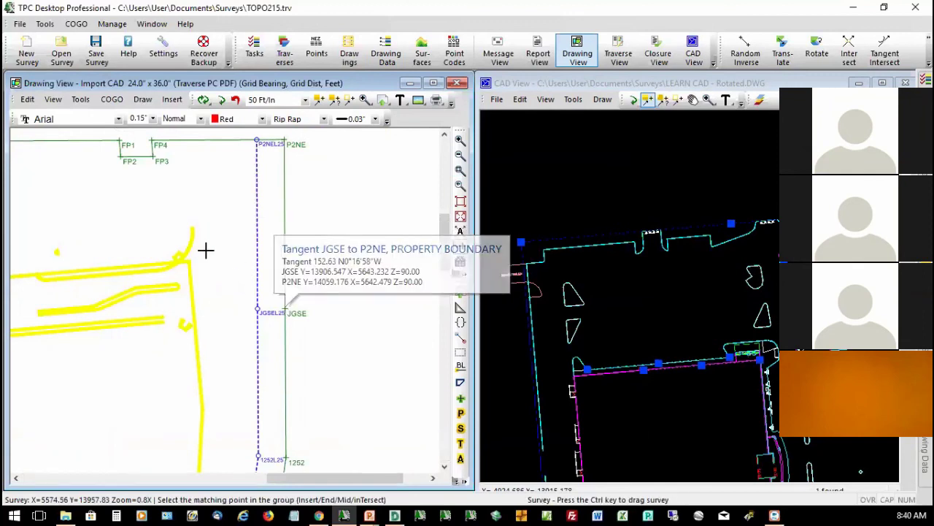
{"action": "key", "text": "e"}
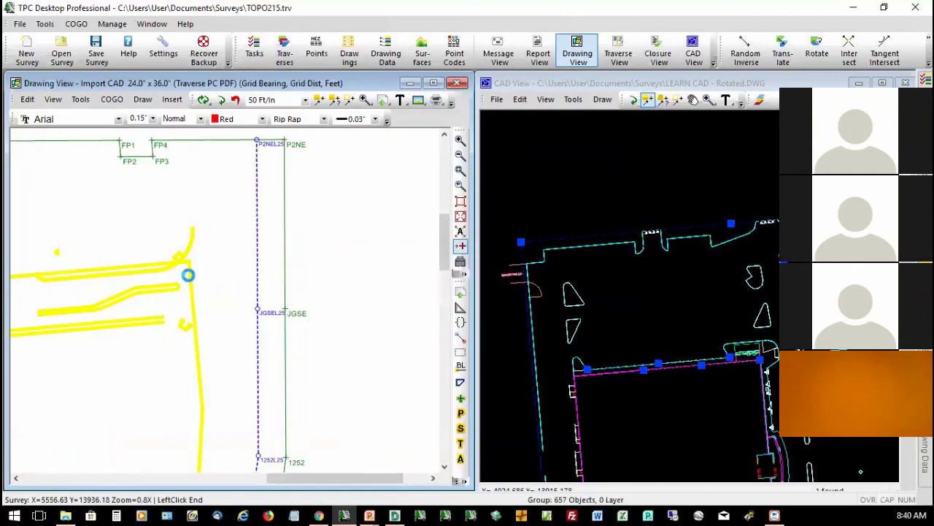
{"action": "left_click", "coordinate": [188, 280]}
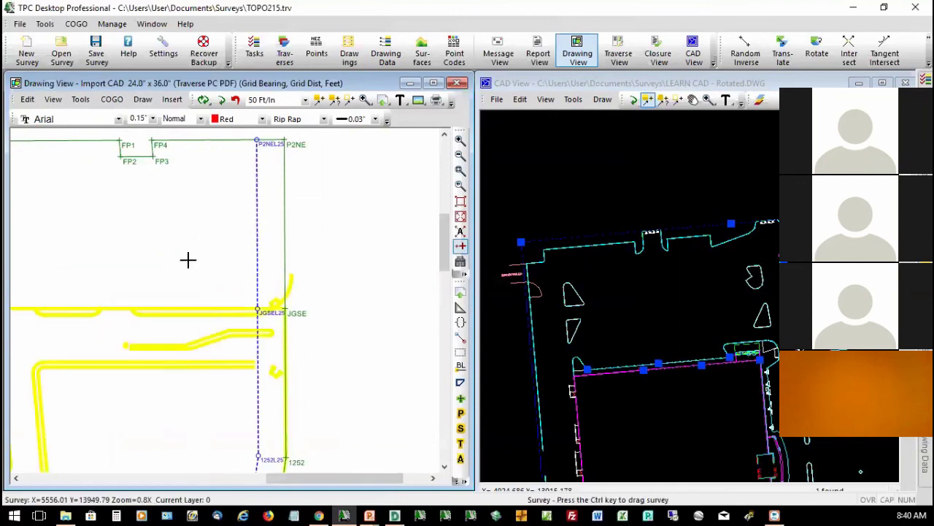
Ungroup the referenced CAD group into its individual objects and redraw the drawing.
{"action": "scroll", "coordinate": [359, 250], "scroll_direction": "down", "scroll_amount": 2}
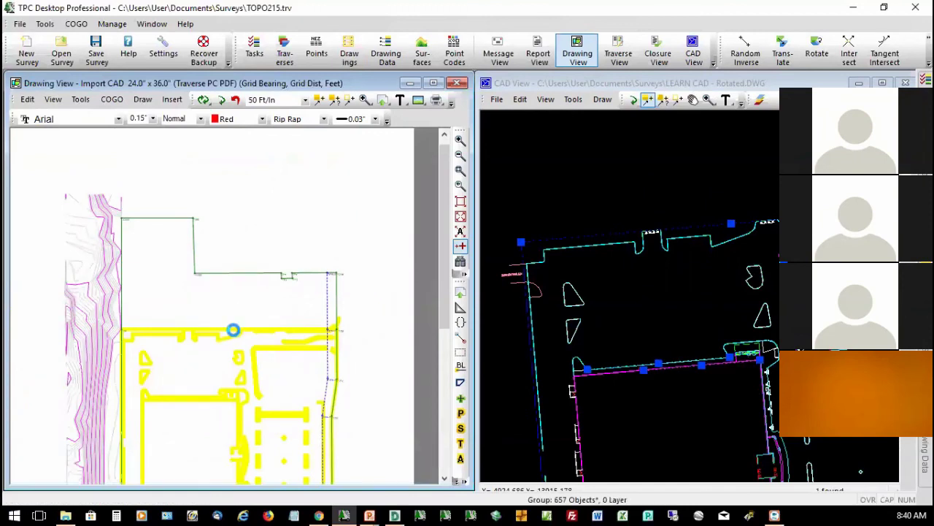
{"action": "right_click", "coordinate": [234, 333]}
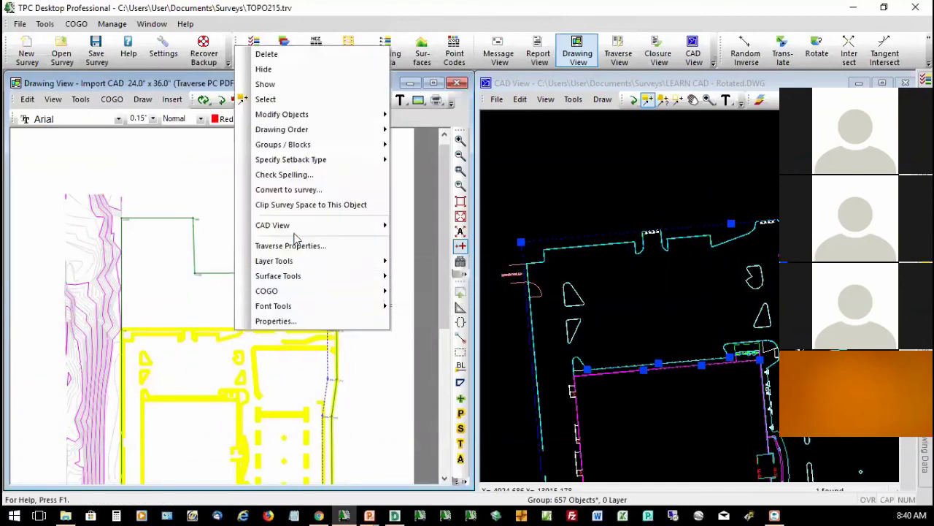
{"action": "mouse_move", "coordinate": [314, 146]}
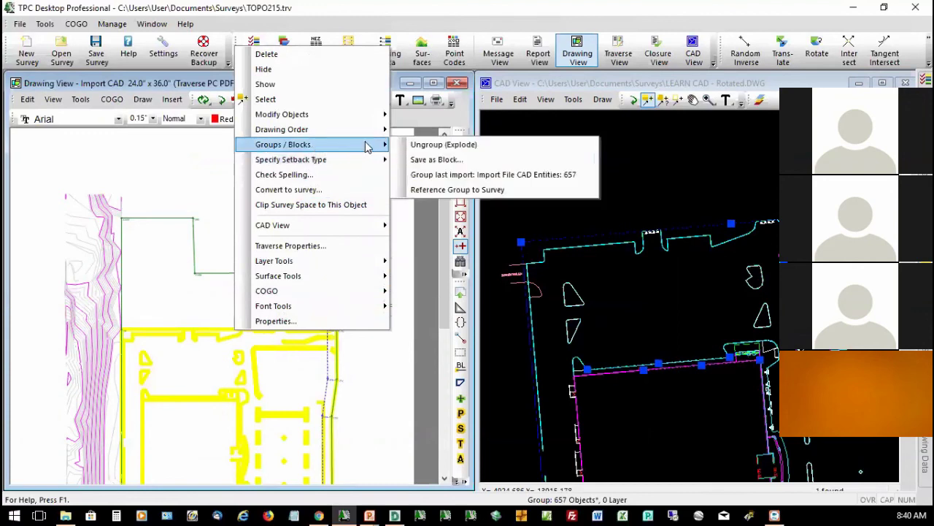
{"action": "left_click", "coordinate": [421, 144]}
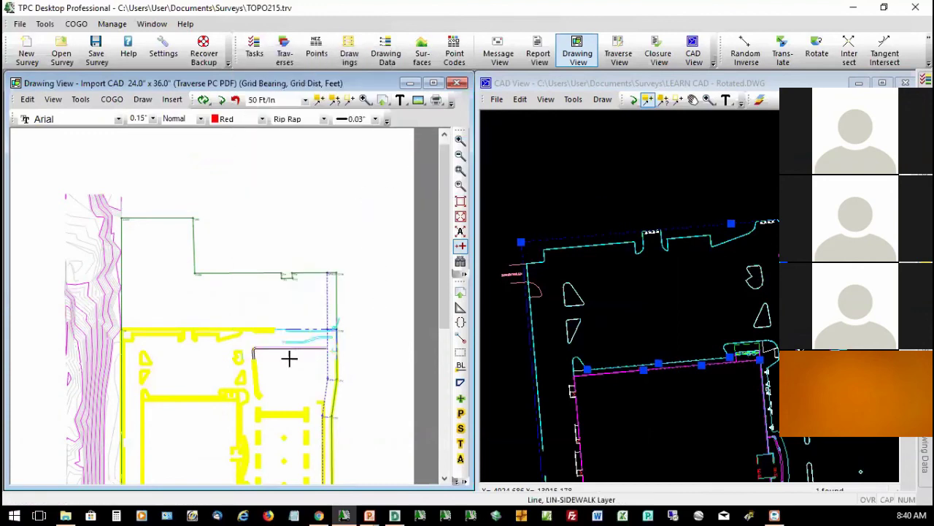
{"action": "left_click", "coordinate": [204, 100]}
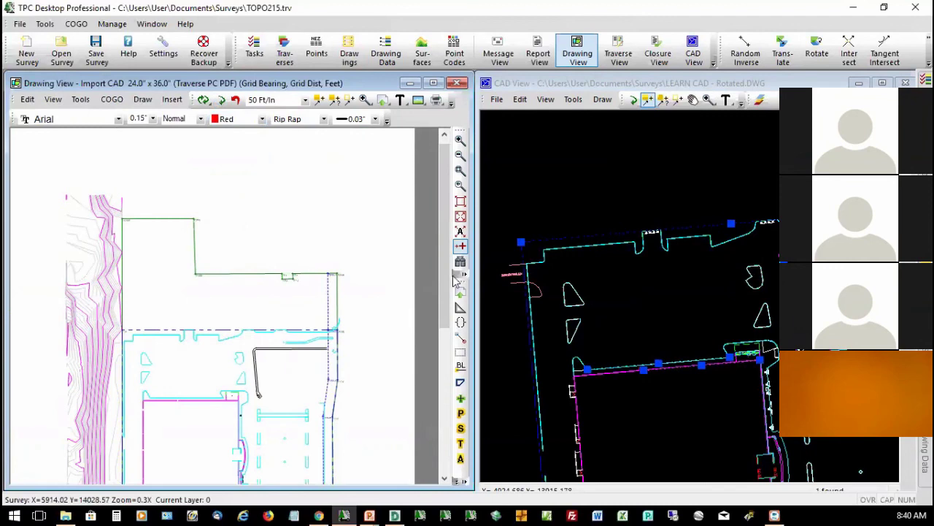
Convert all objects on the CURB layer to a survey traverse named "Curbing" with the point description "Curbing.from DWG".
{"action": "left_click_drag", "start_coordinate": [447, 285], "coordinate": [447, 387]}
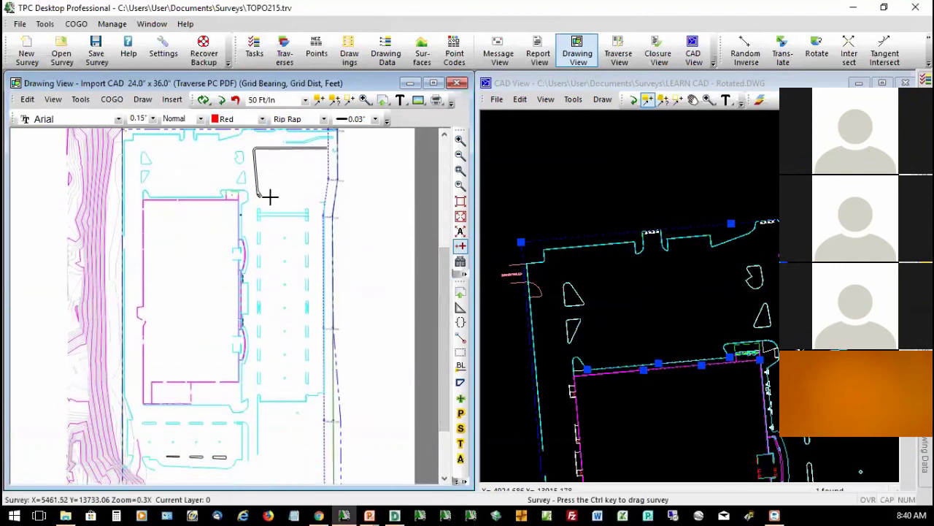
{"action": "mouse_move", "coordinate": [278, 217]}
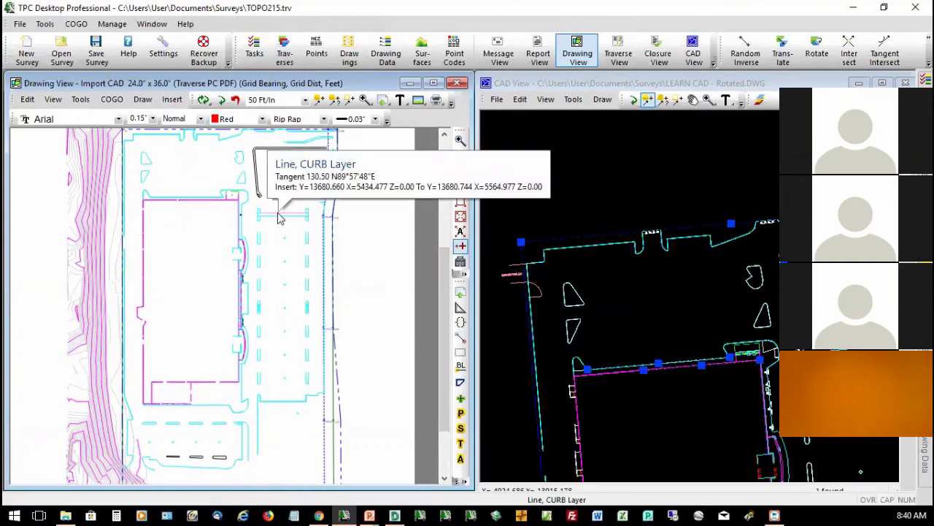
{"action": "right_click", "coordinate": [277, 218]}
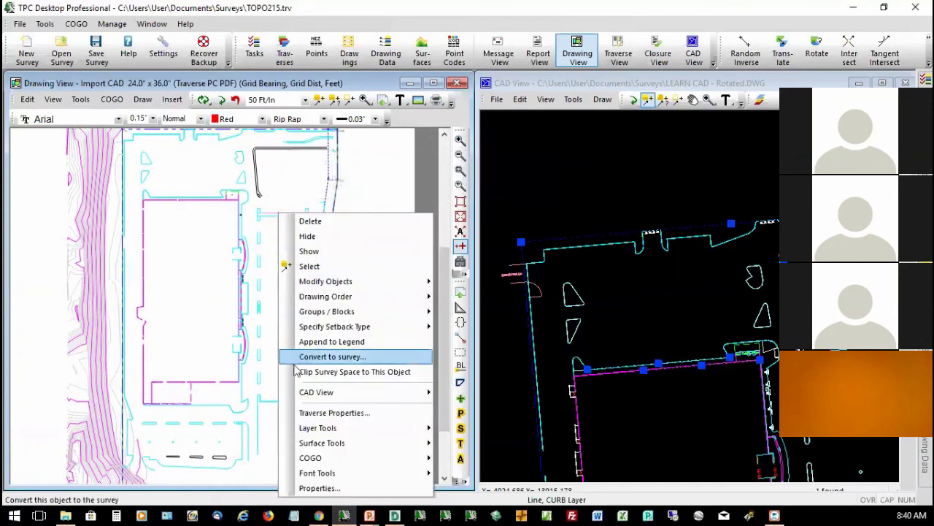
{"action": "mouse_move", "coordinate": [334, 457]}
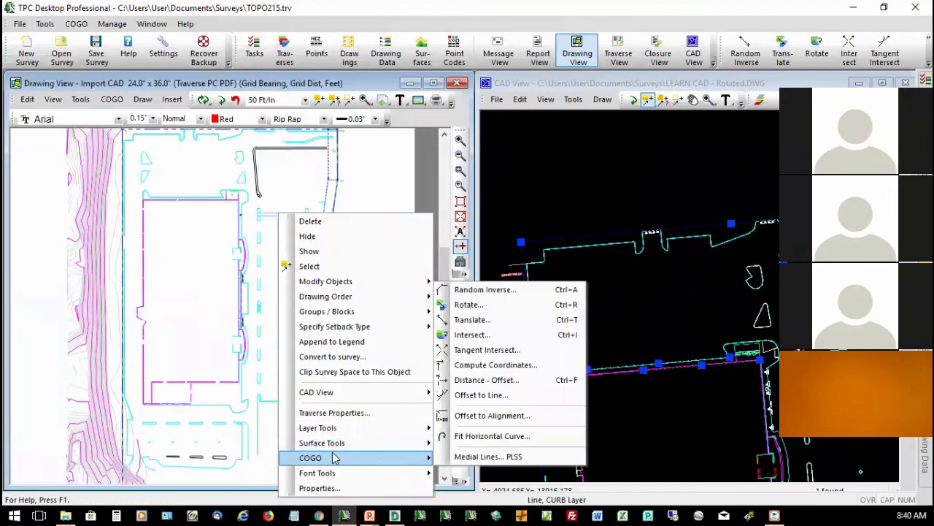
{"action": "mouse_move", "coordinate": [381, 429]}
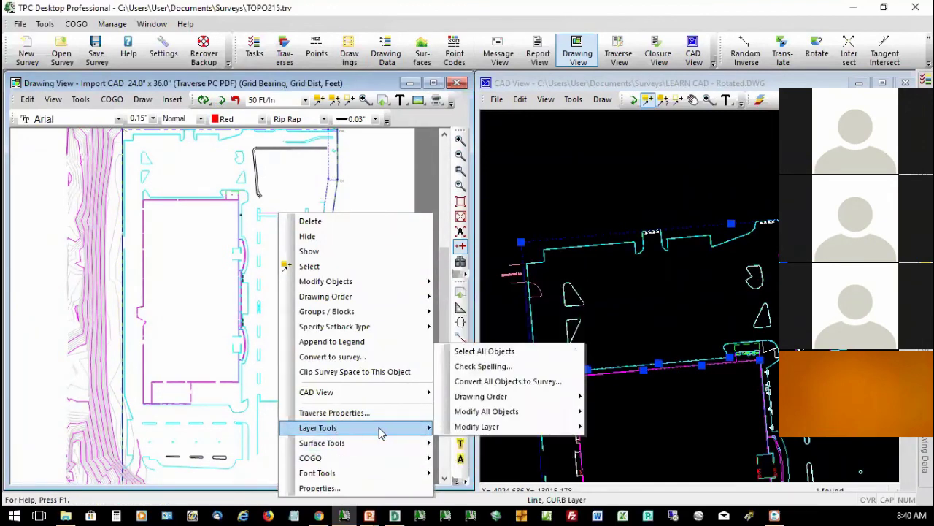
{"action": "left_click", "coordinate": [503, 387]}
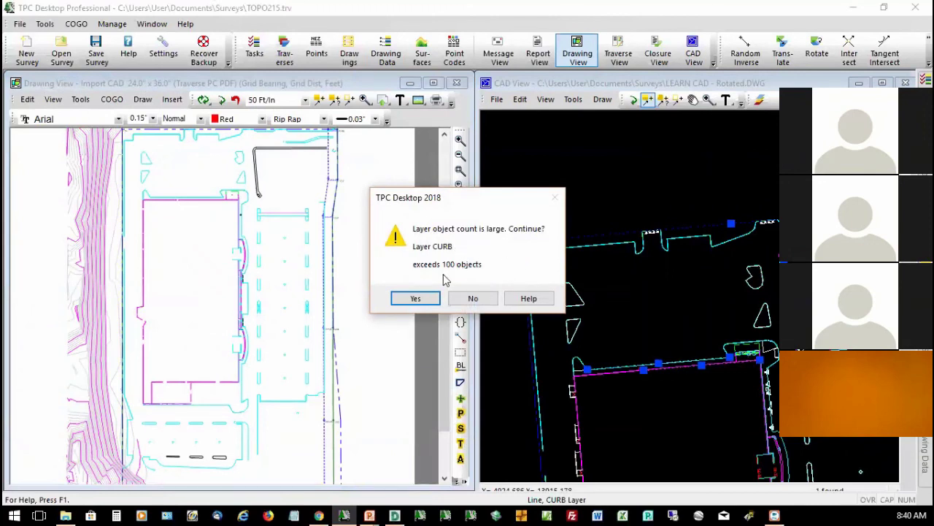
{"action": "left_click", "coordinate": [417, 298]}
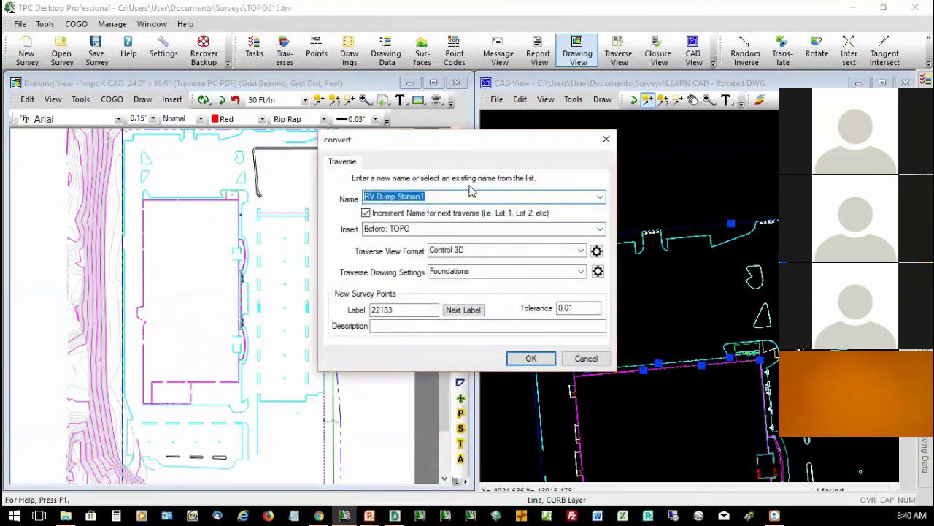
{"action": "type", "text": "Curbing"}
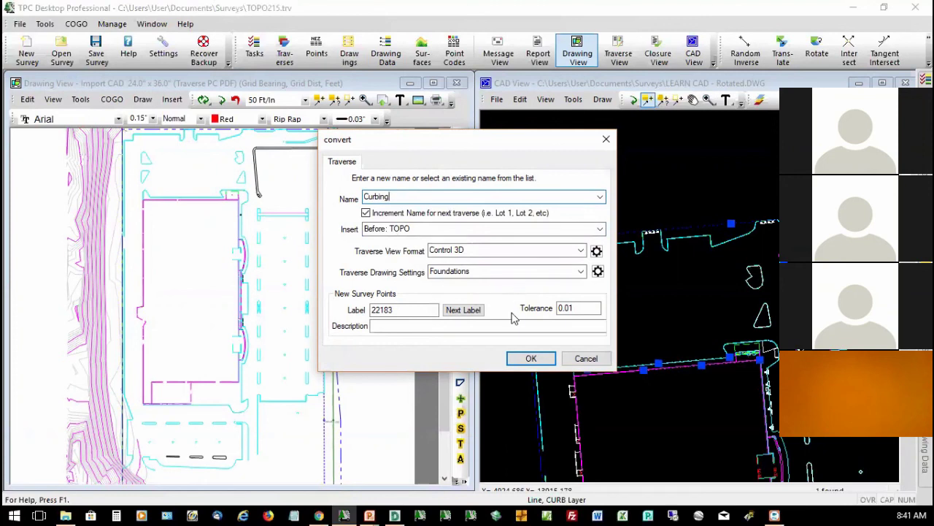
{"action": "left_click", "coordinate": [425, 325]}
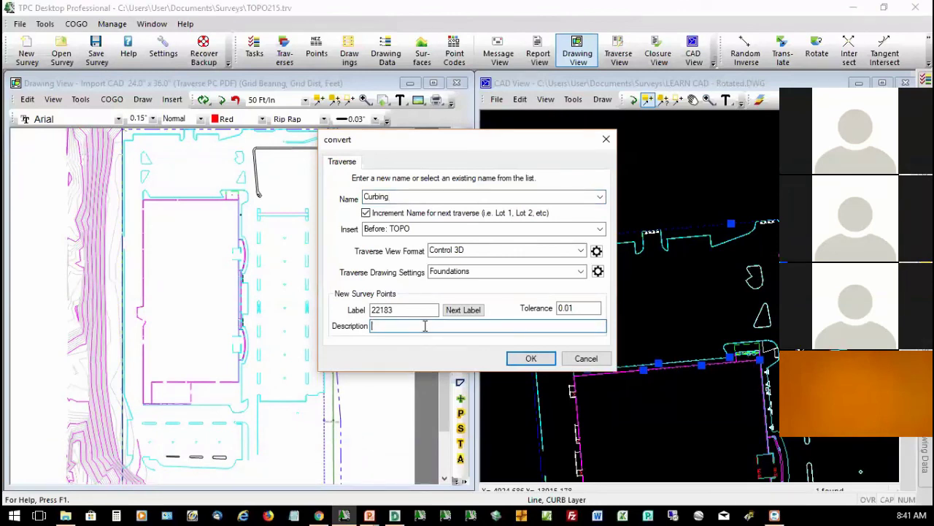
{"action": "type", "text": "Curbing.from DWG"}
{"action": "left_click", "coordinate": [519, 358]}
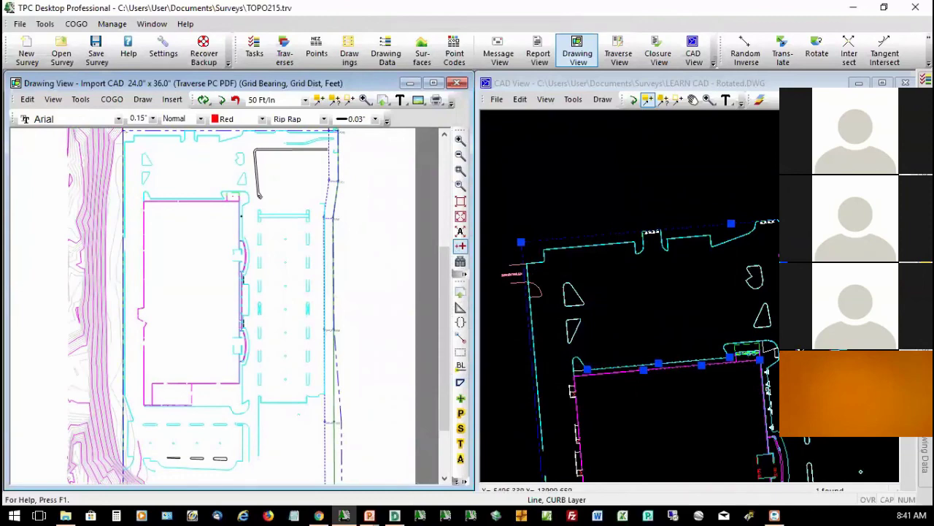
Check the traverse list for the new Curbing traverse and return to the drawing.
{"action": "mouse_move", "coordinate": [926, 135]}
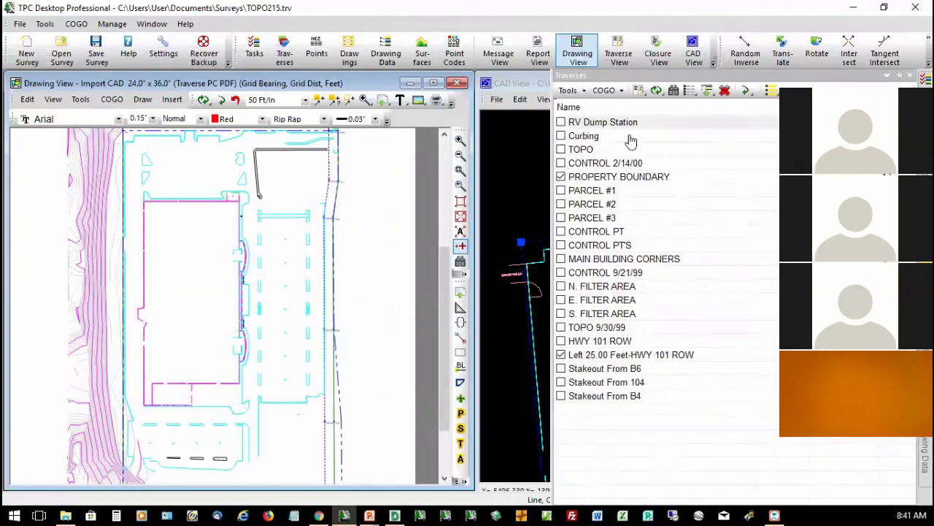
{"action": "left_click", "coordinate": [631, 140]}
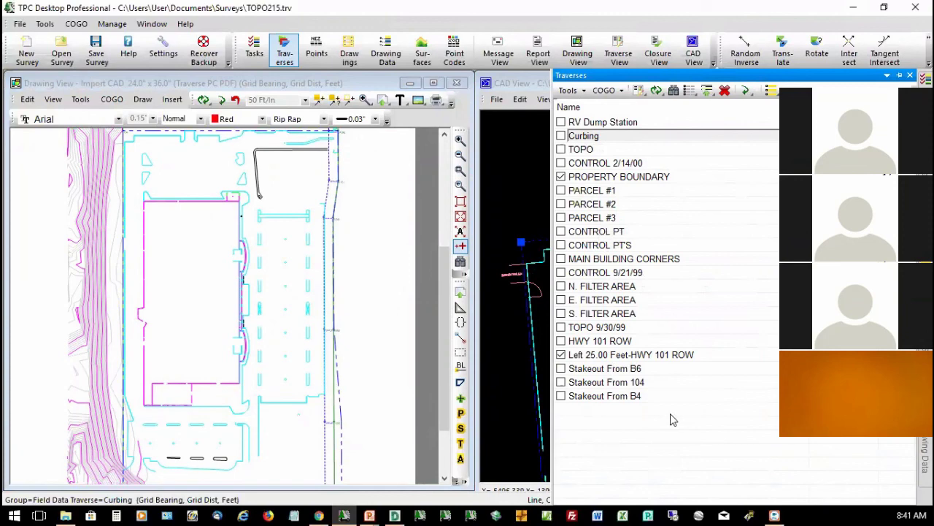
{"action": "left_click", "coordinate": [387, 300]}
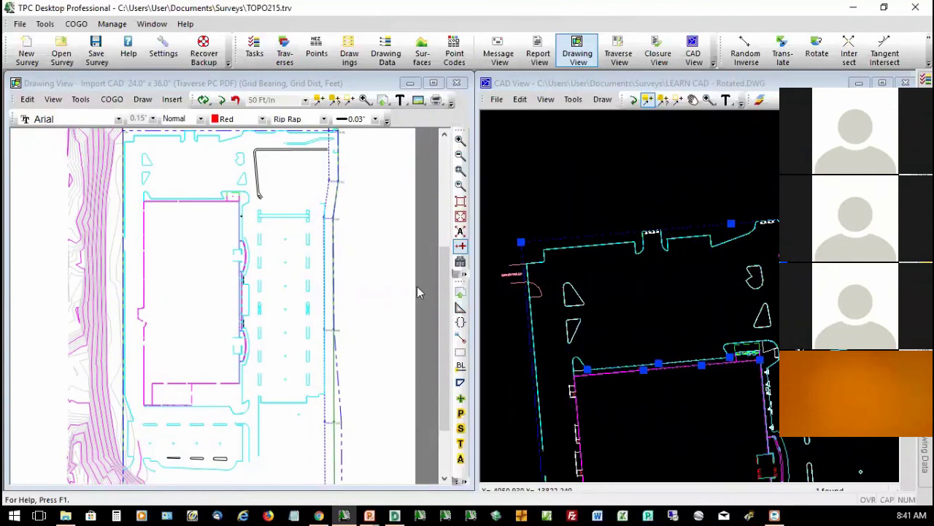
Turn on drawing of the TIN in the surface settings of Dune Area.
{"action": "right_click", "coordinate": [98, 321]}
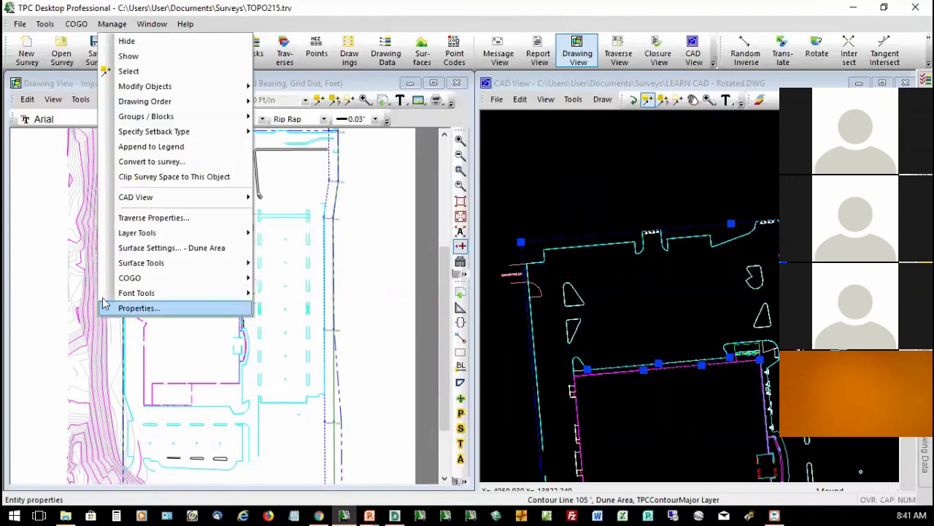
{"action": "left_click", "coordinate": [143, 249]}
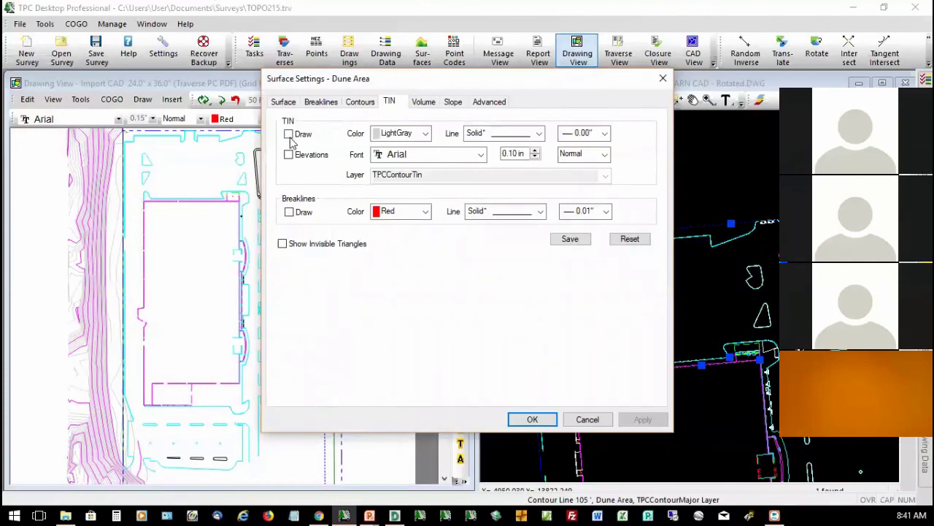
{"action": "left_click", "coordinate": [289, 135]}
{"action": "left_click", "coordinate": [533, 422]}
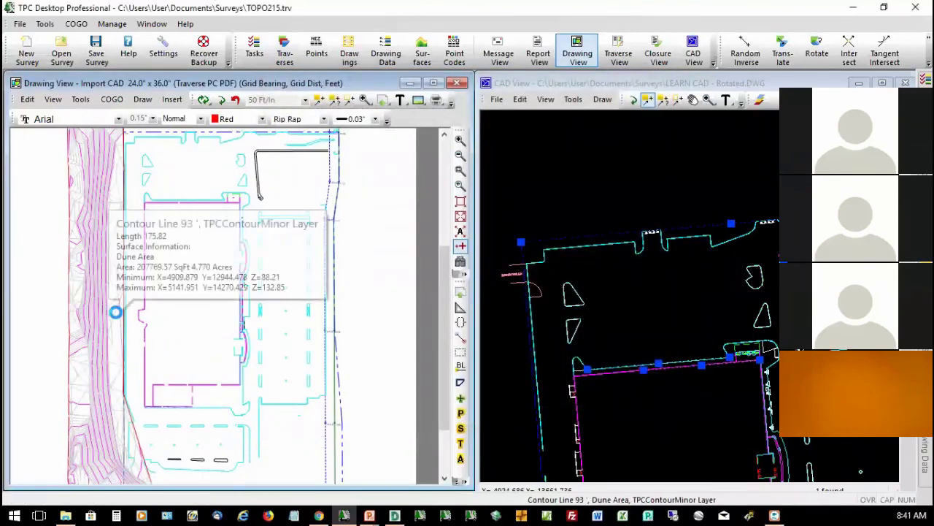
Send a single TIN line of the Dune Area surface from the drawing to the CAD View.
{"action": "right_click", "coordinate": [118, 320]}
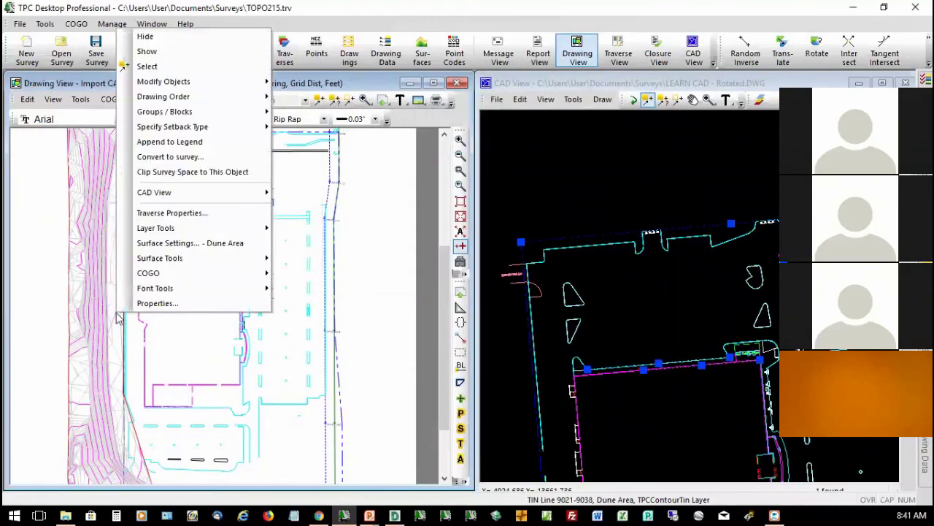
{"action": "mouse_move", "coordinate": [198, 228]}
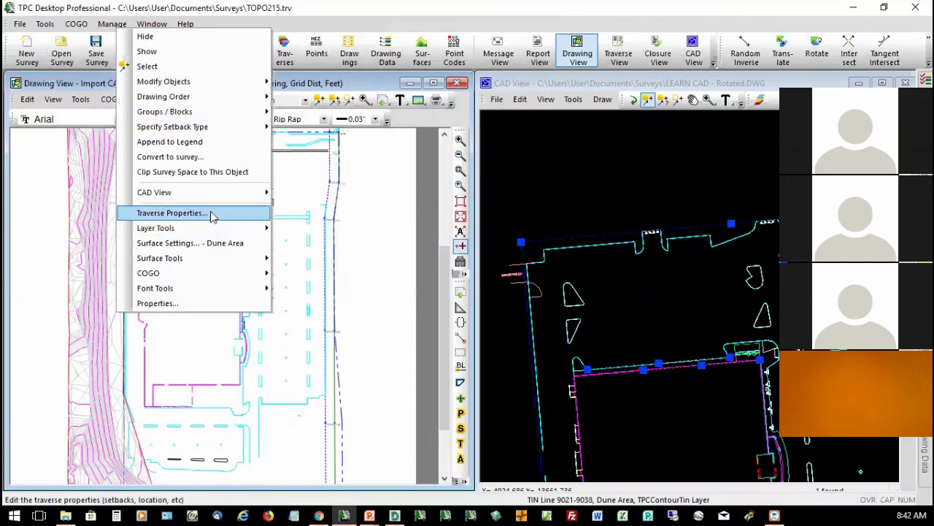
{"action": "mouse_move", "coordinate": [230, 193]}
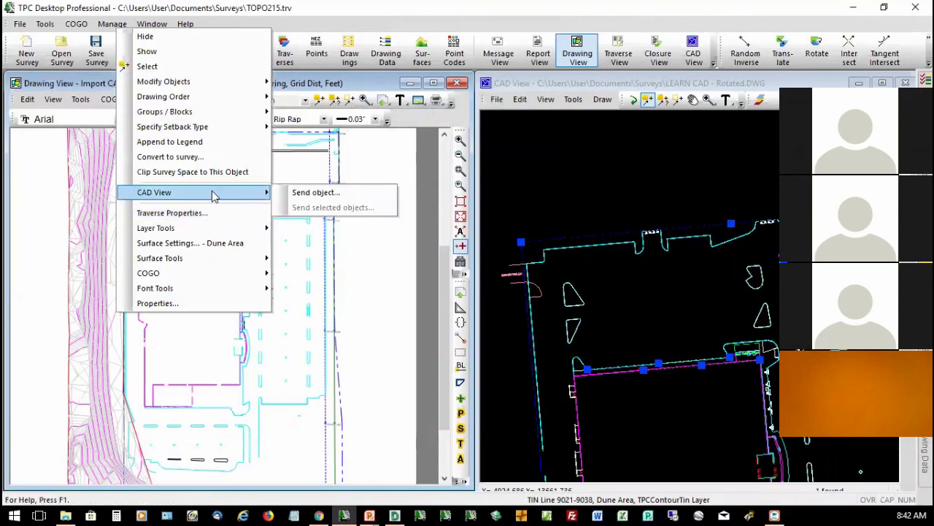
{"action": "left_click", "coordinate": [332, 198]}
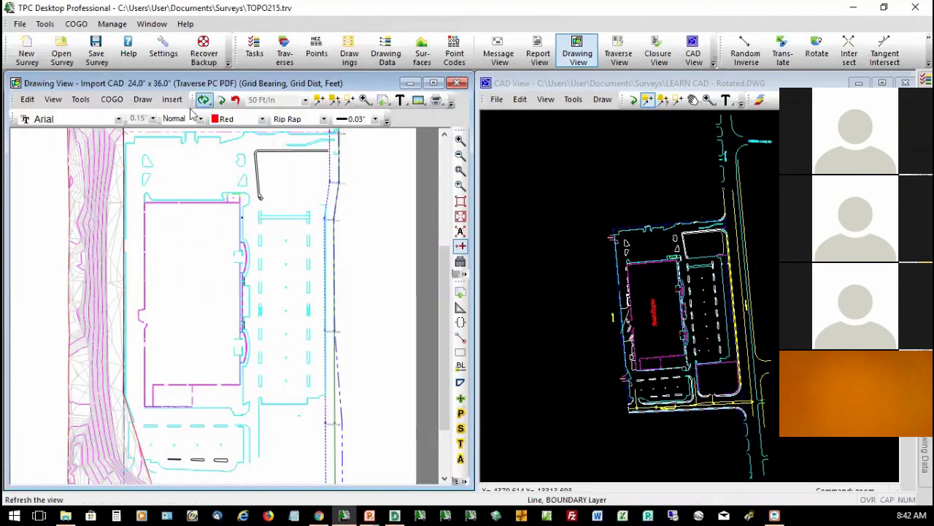
Select the Dune Area contour lines in the drawing with a selection window and send them to the CAD View.
{"action": "left_click", "coordinate": [319, 99]}
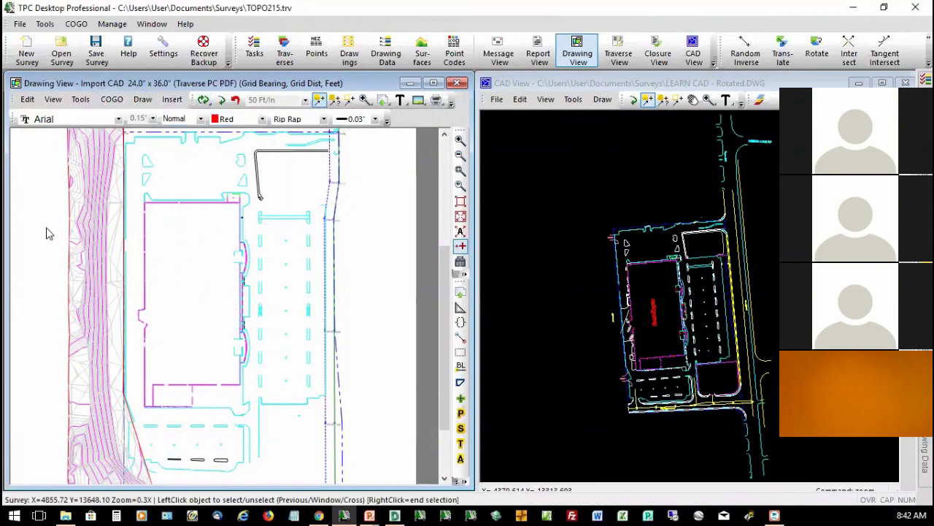
{"action": "left_click", "coordinate": [47, 229]}
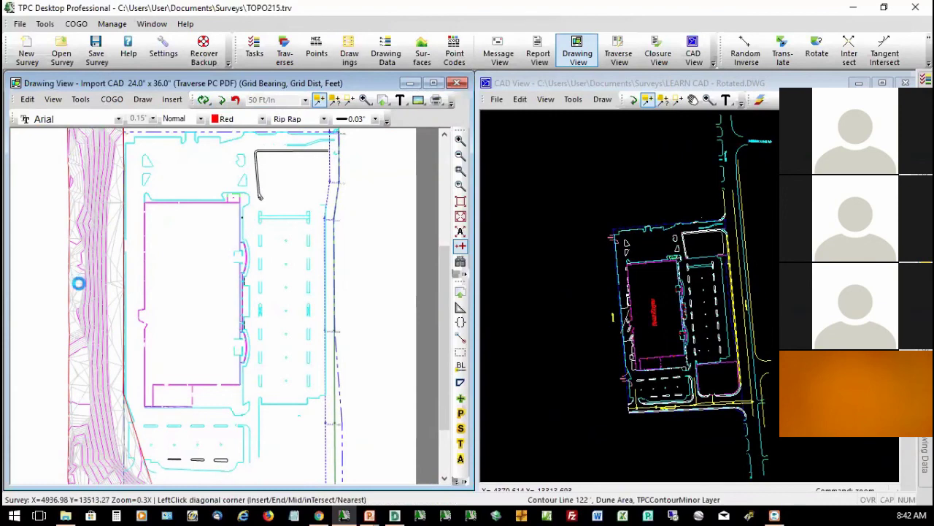
{"action": "left_click", "coordinate": [120, 363]}
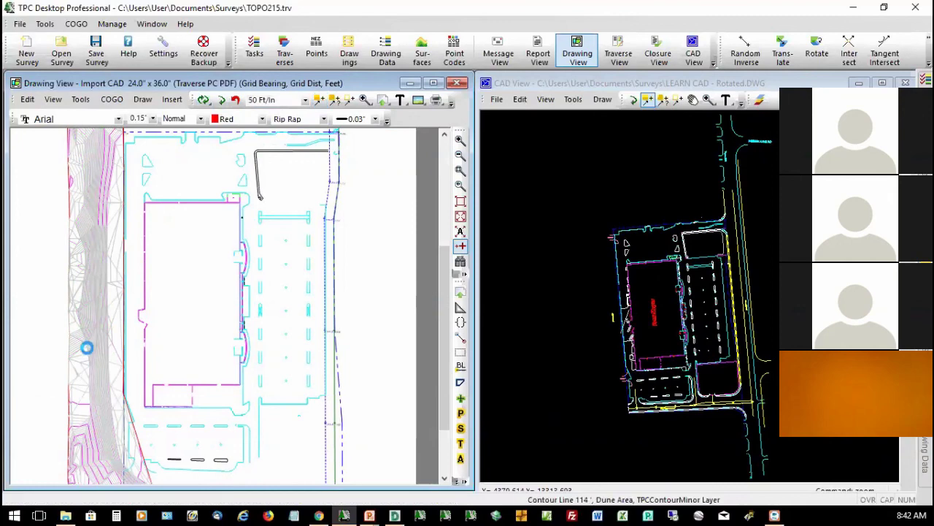
{"action": "mouse_move", "coordinate": [88, 349]}
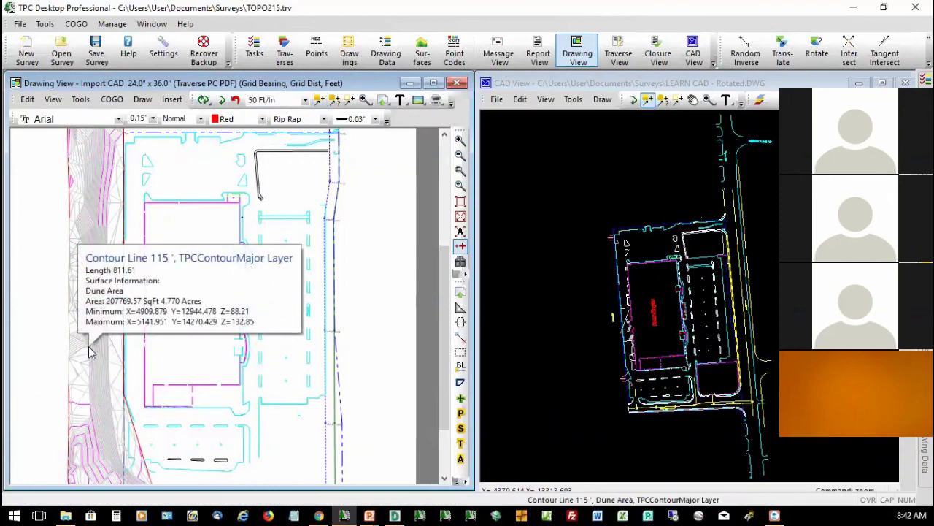
{"action": "right_click", "coordinate": [88, 348]}
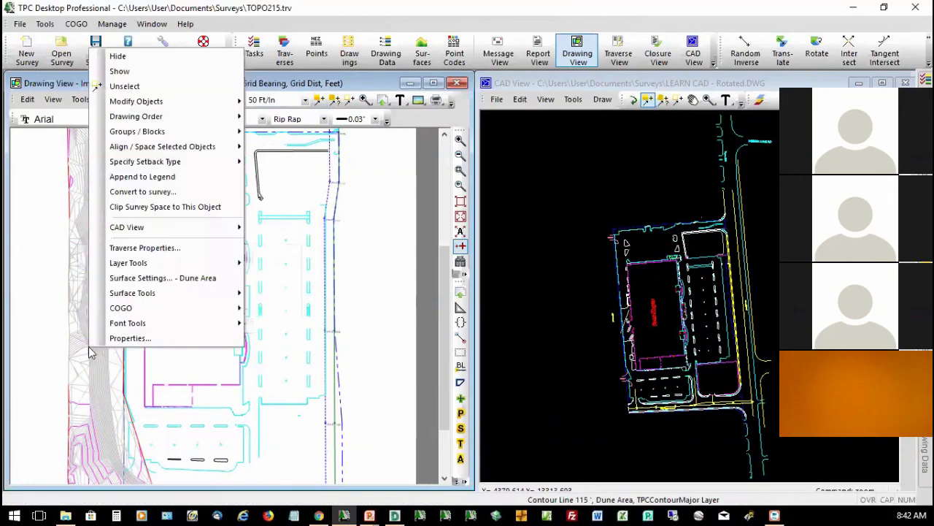
{"action": "left_click", "coordinate": [157, 207]}
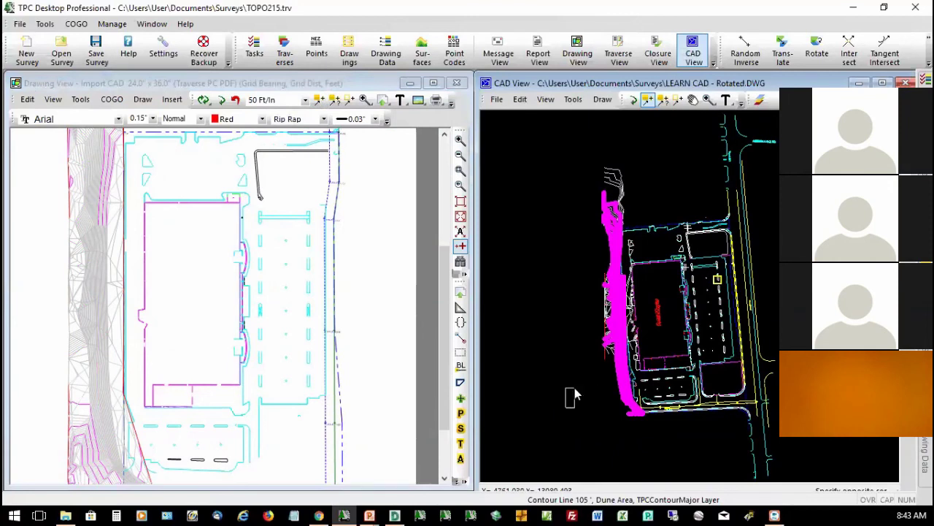
{"action": "key", "text": "Escape"}
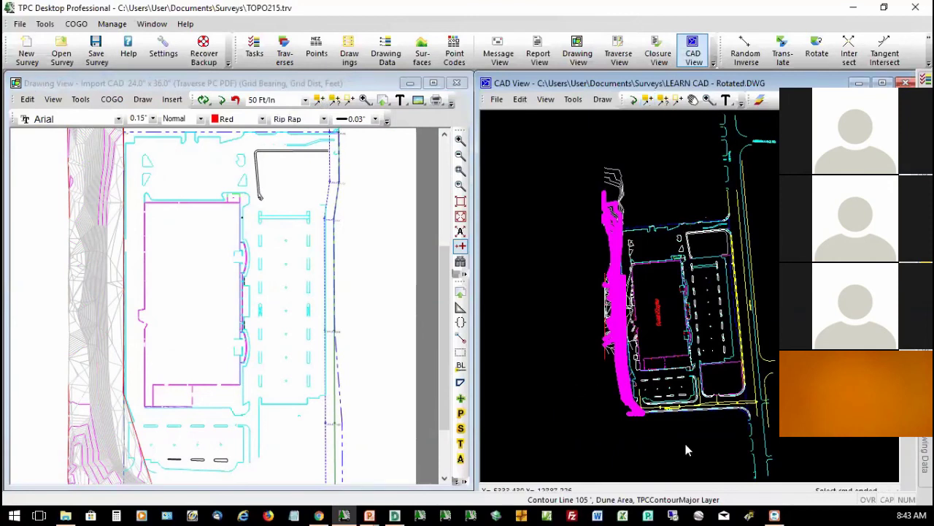
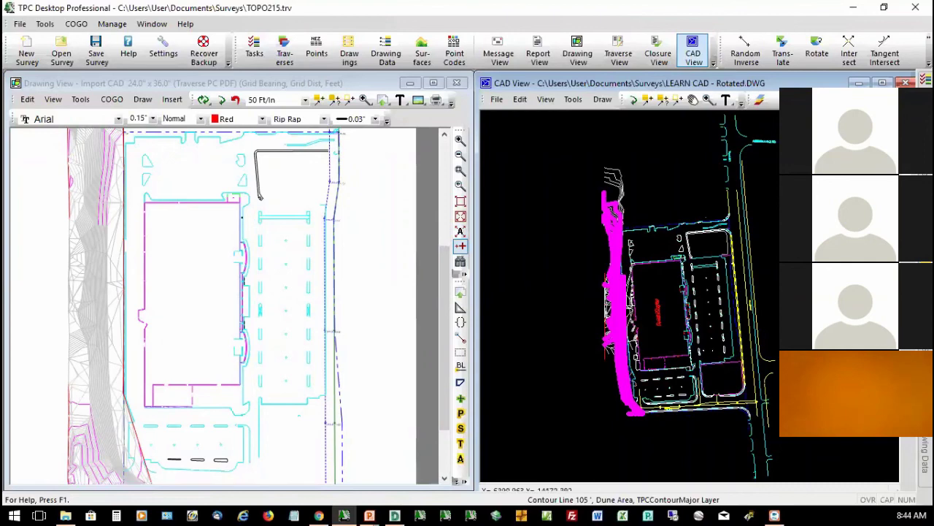
Show the traverse list by groups and expand the Field Data group.
{"action": "key", "text": "ctrl+t"}
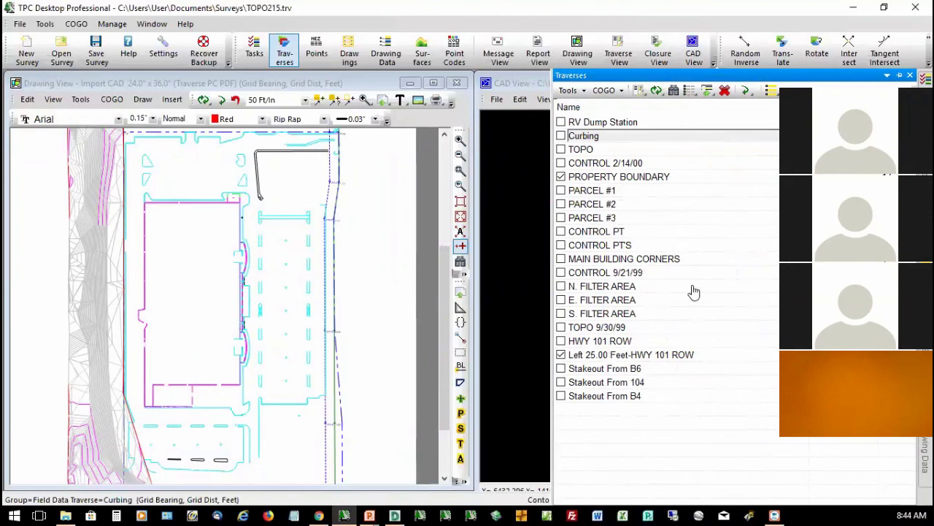
{"action": "right_click", "coordinate": [647, 137]}
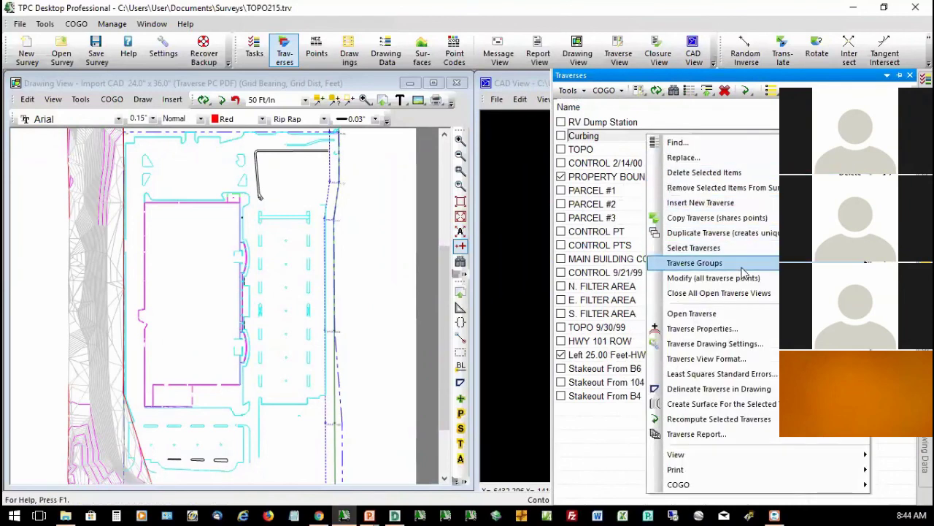
{"action": "mouse_move", "coordinate": [743, 272]}
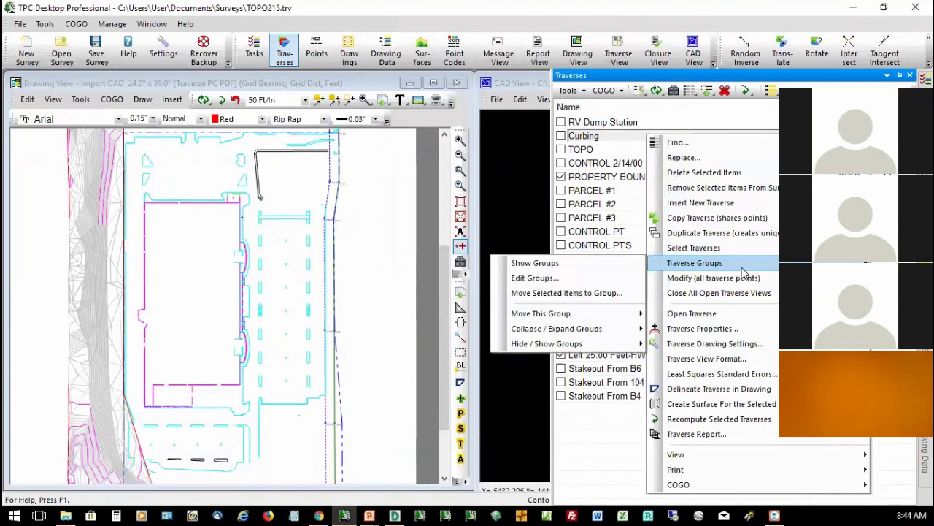
{"action": "left_click", "coordinate": [623, 265]}
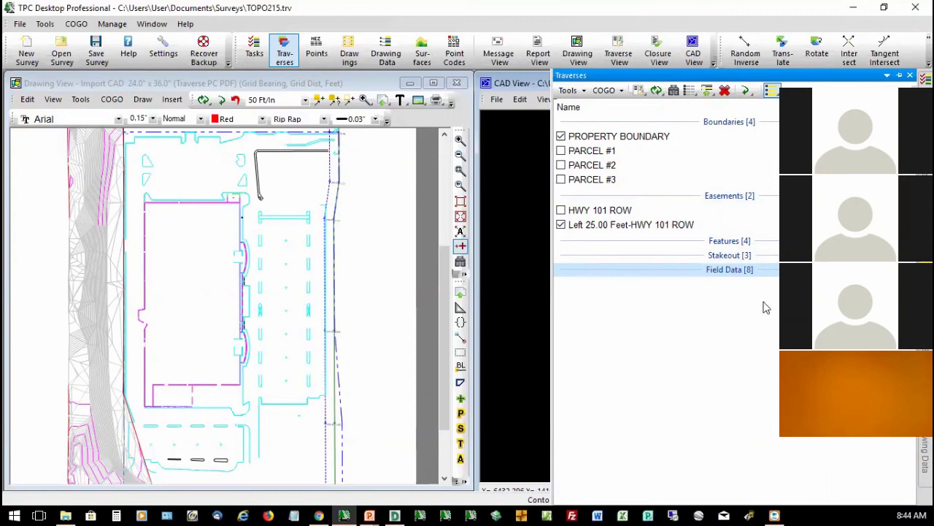
{"action": "left_click", "coordinate": [905, 270]}
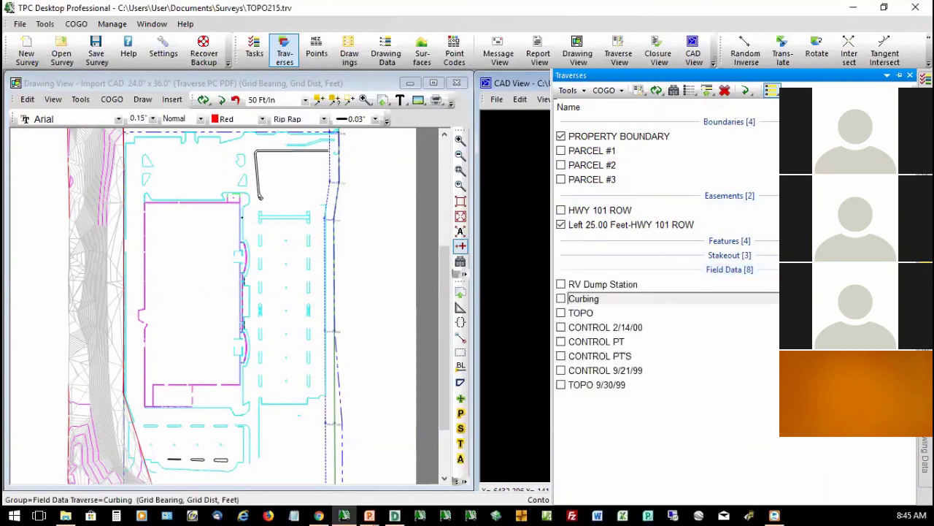
{"action": "left_click", "coordinate": [614, 285]}
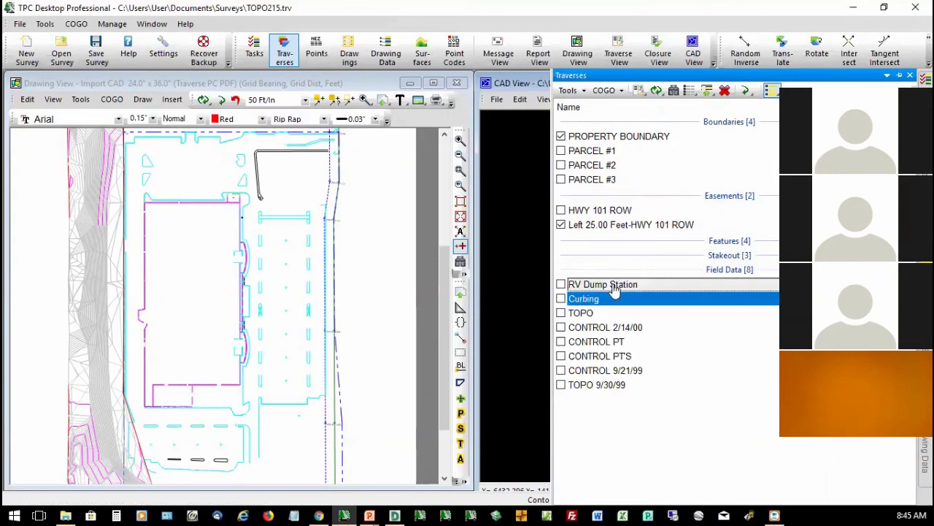
{"action": "right_click", "coordinate": [614, 289]}
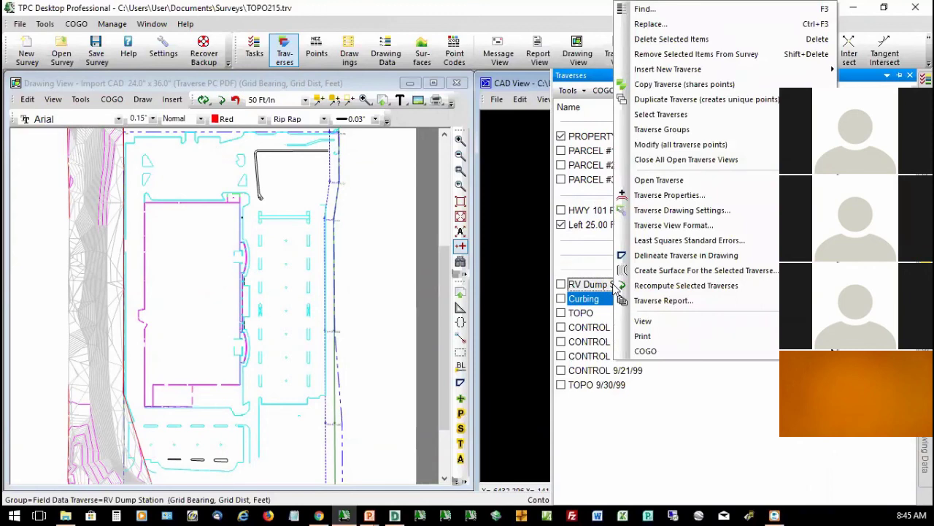
{"action": "mouse_move", "coordinate": [689, 134]}
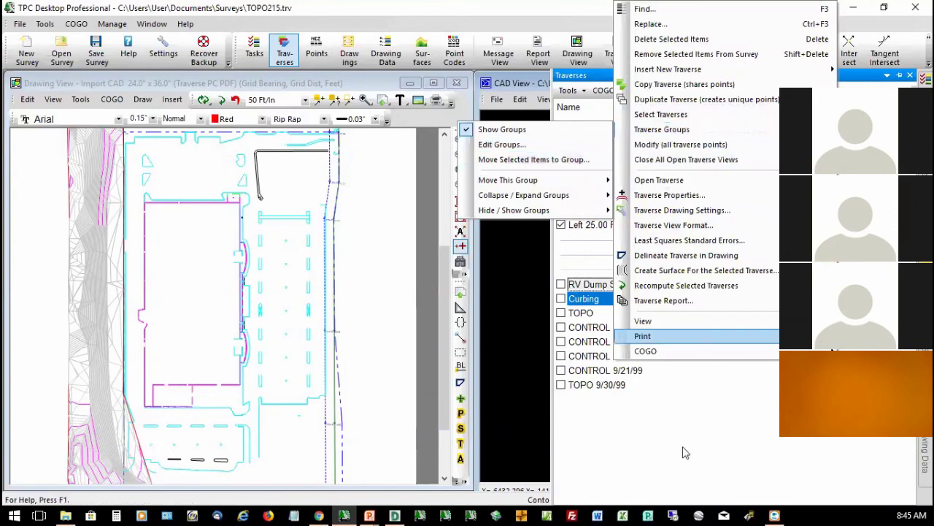
{"action": "left_click", "coordinate": [757, 465]}
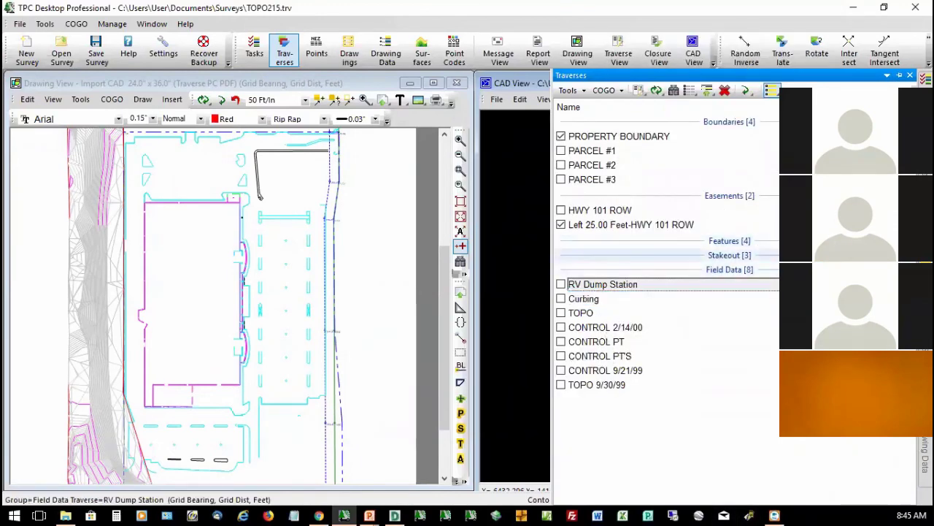
Move the Curbing and RV Dump Station traverses from the Field Data group to the Stakeout group.
{"action": "left_click", "coordinate": [905, 255]}
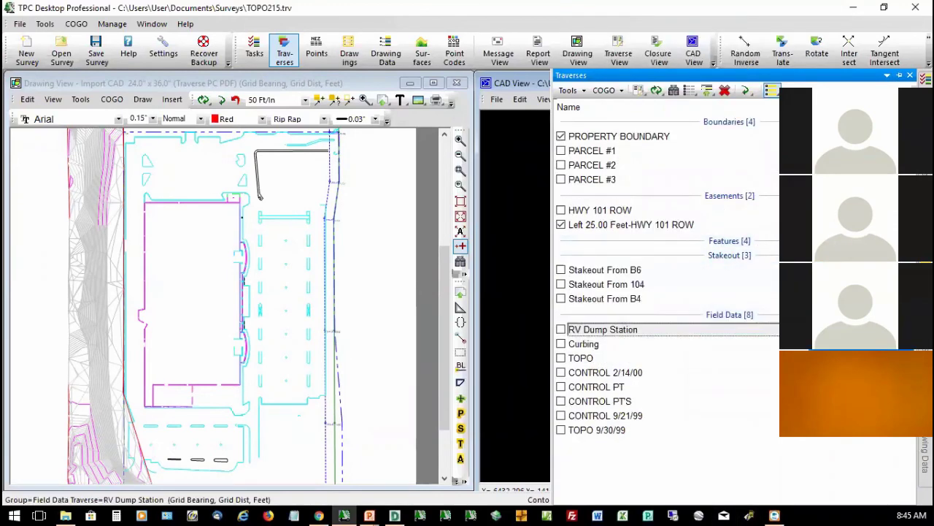
{"action": "left_click", "coordinate": [611, 345]}
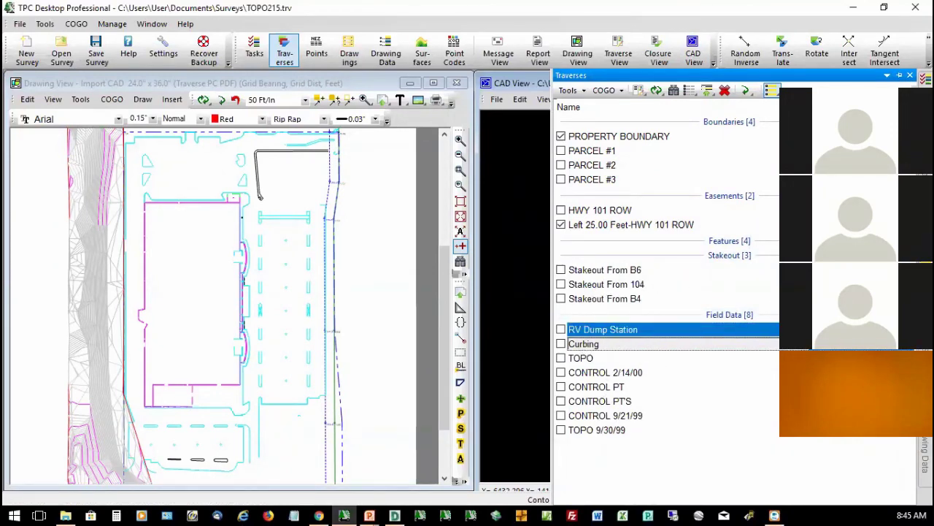
{"action": "left_click_drag", "start_coordinate": [611, 343], "coordinate": [723, 294]}
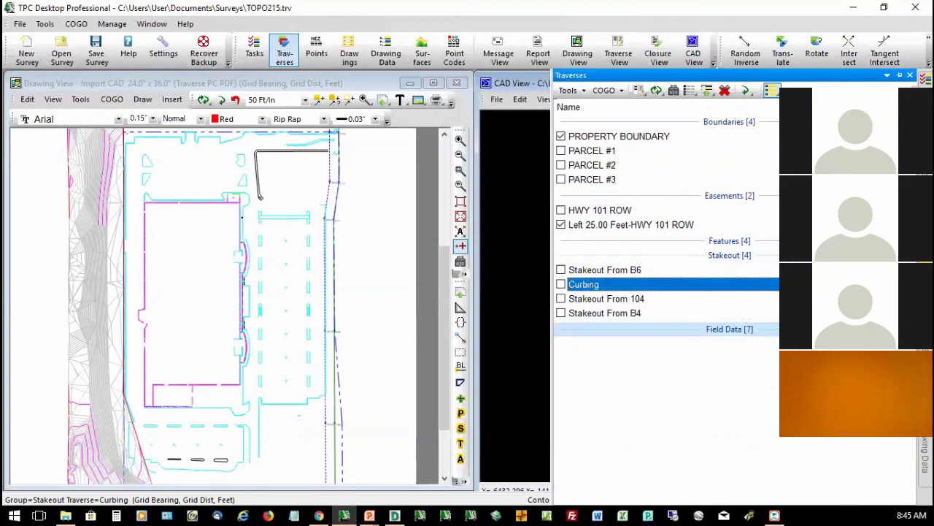
{"action": "left_click", "coordinate": [730, 329]}
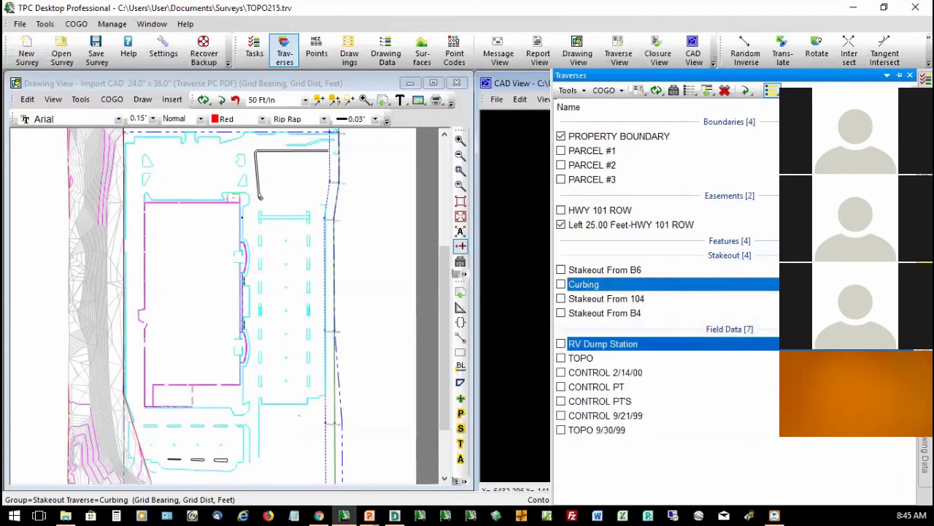
{"action": "left_click_drag", "start_coordinate": [657, 343], "coordinate": [688, 304]}
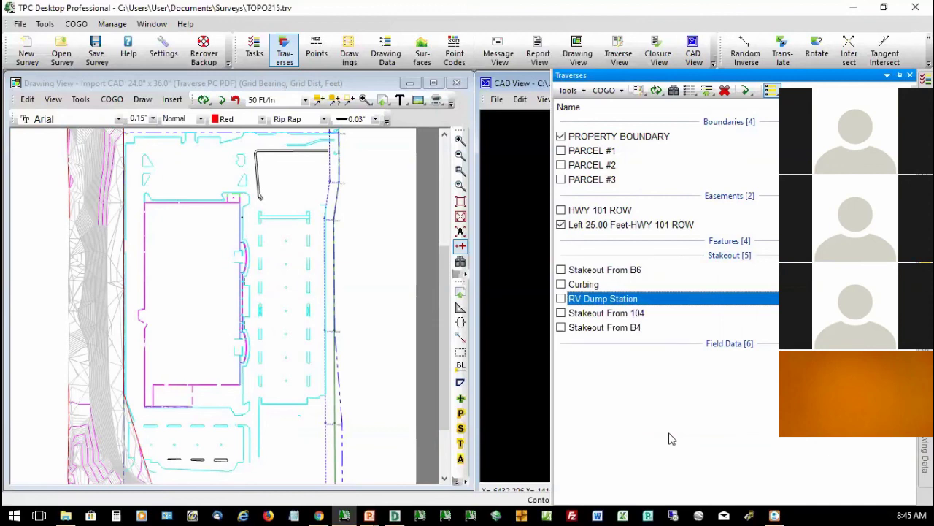
Open the RV Dump Station traverse and insert existing point B4 as its first point.
{"action": "left_click", "coordinate": [603, 304]}
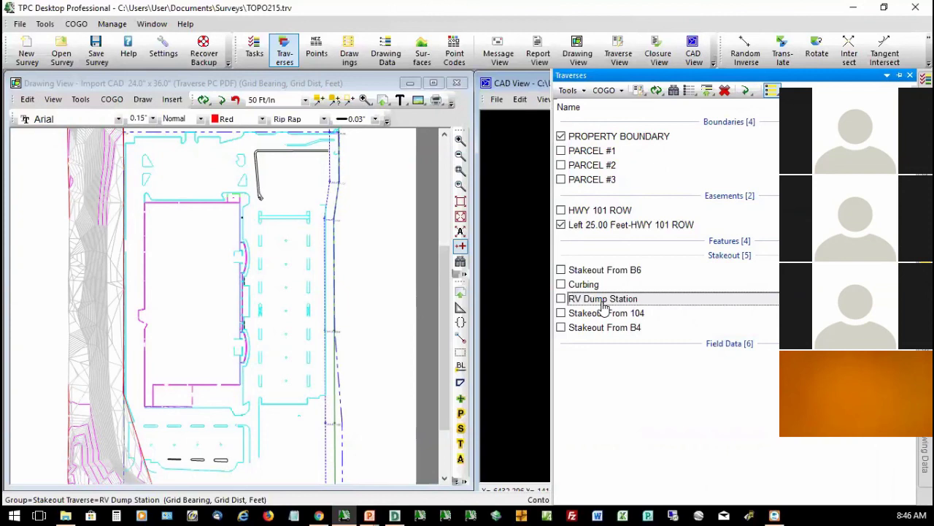
{"action": "double_click", "coordinate": [603, 305]}
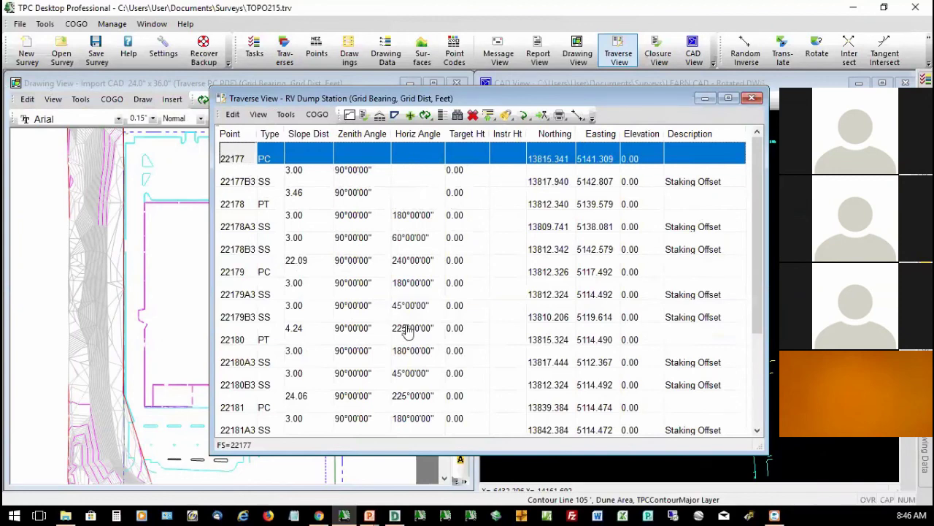
{"action": "key", "text": "Insert"}
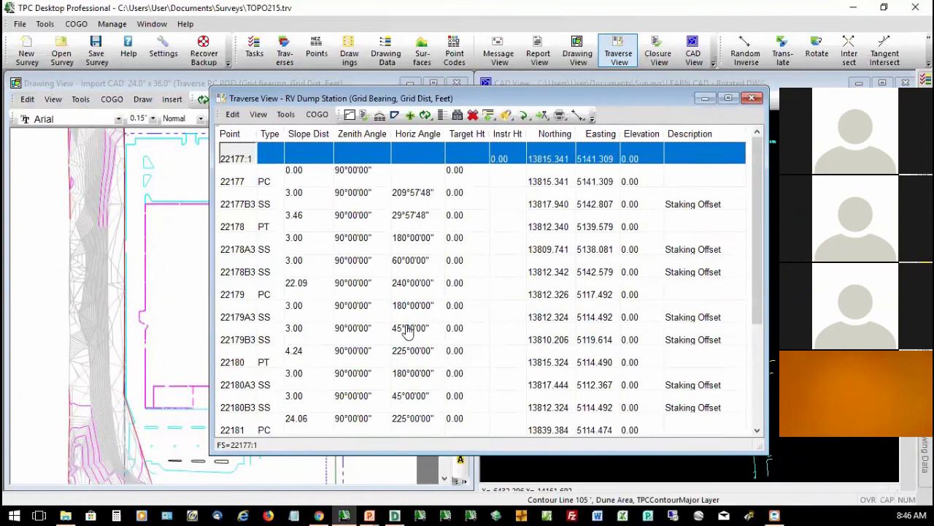
{"action": "type", "text": "B4"}
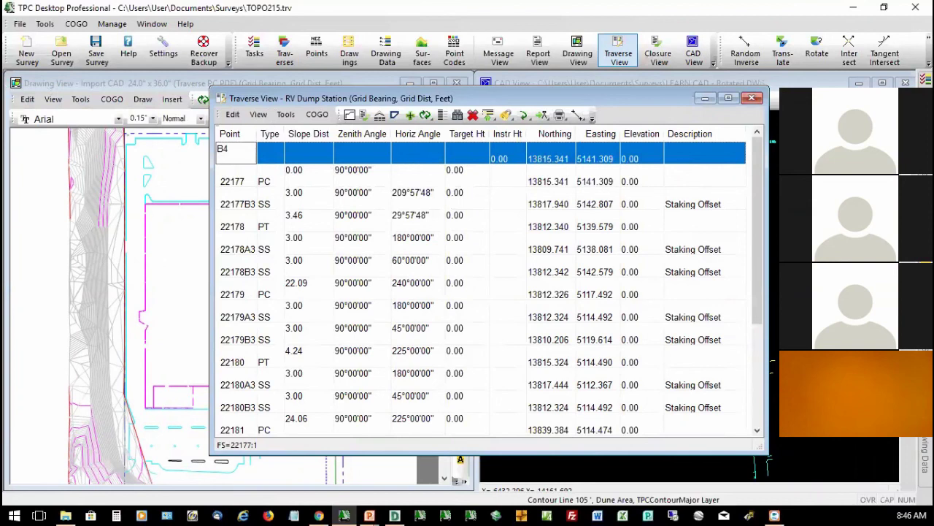
{"action": "key", "text": "Return"}
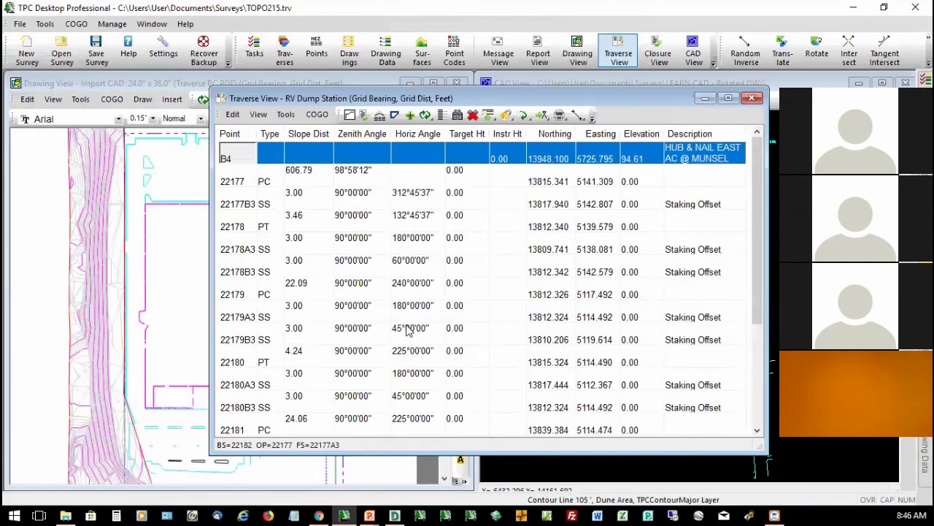
Insert point B6 directly after B4 in the RV Dump Station traverse as a backsight (BS).
{"action": "key", "text": "Down"}
{"action": "key", "text": "Insert"}
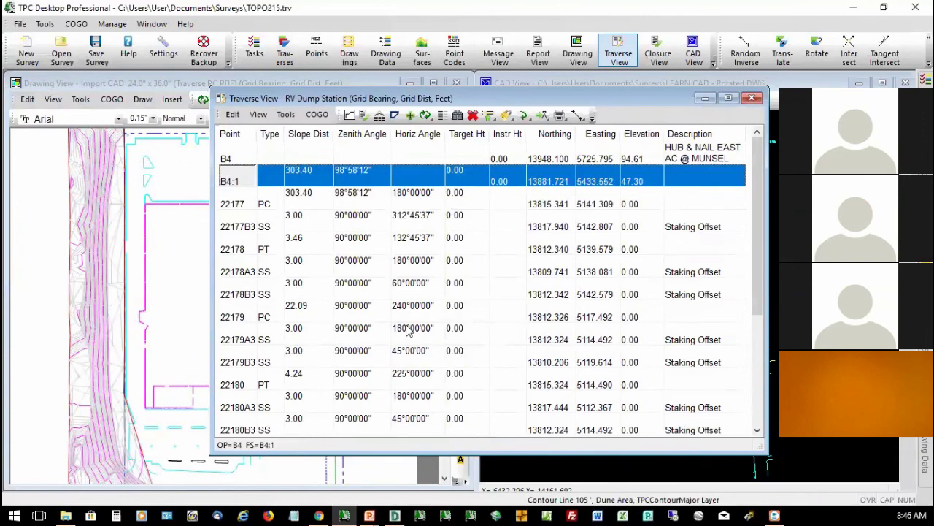
{"action": "type", "text": "B6"}
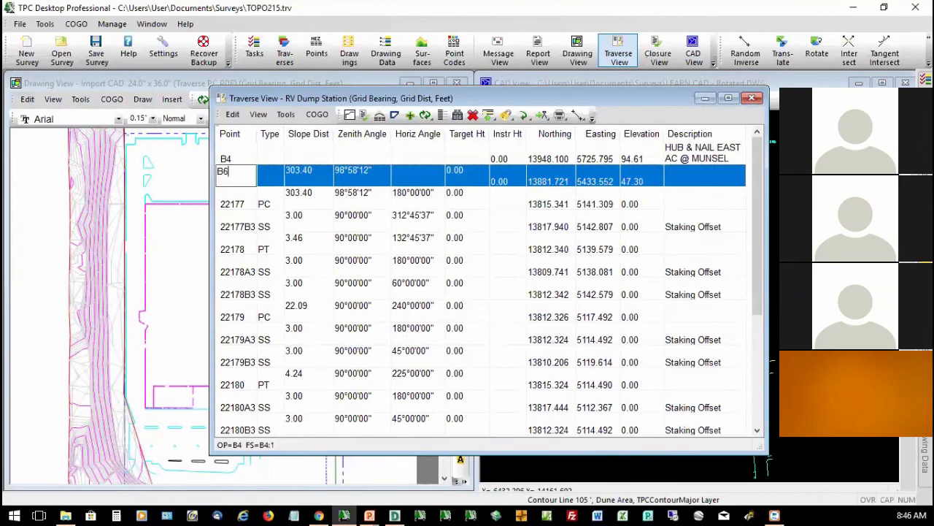
{"action": "key", "text": "Return"}
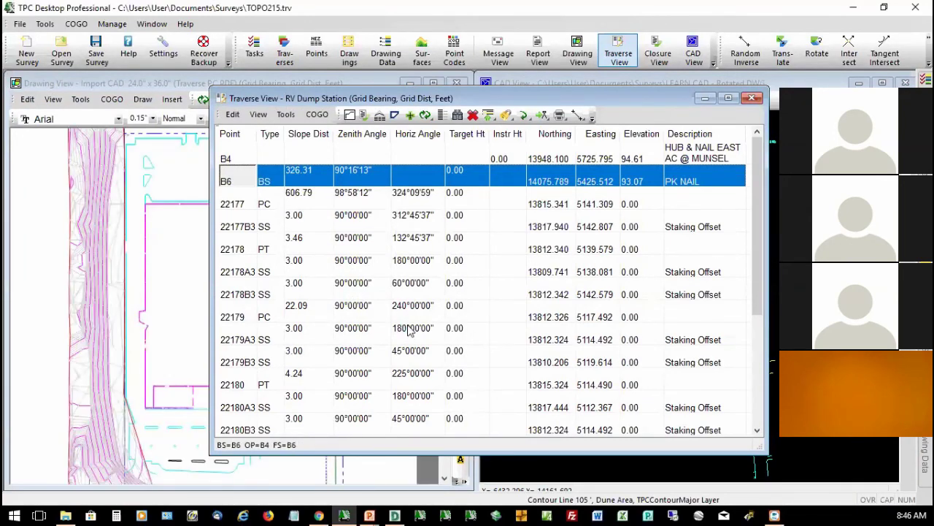
Convert all points after the B6 backsight, from 22177 through 22177A3, to sideshots (SS) from B4.
{"action": "left_click", "coordinate": [232, 207]}
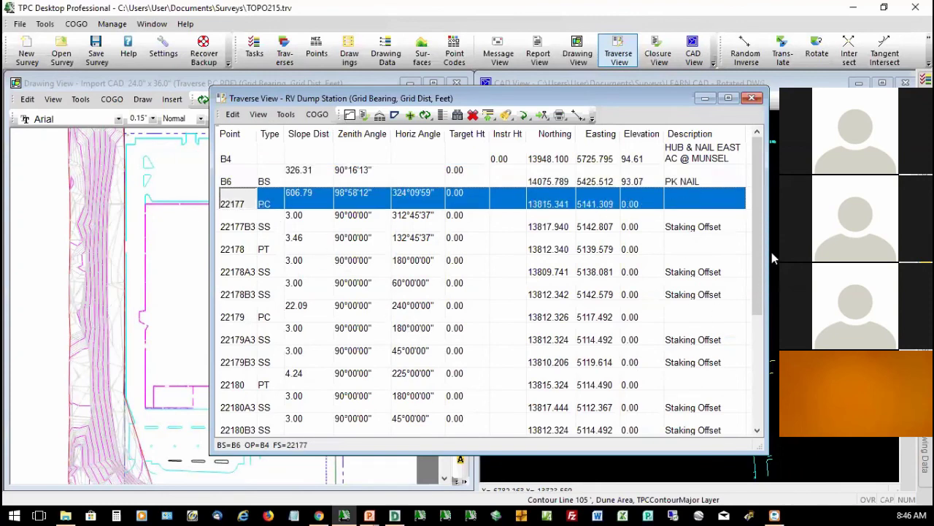
{"action": "left_click_drag", "start_coordinate": [756, 217], "coordinate": [740, 391]}
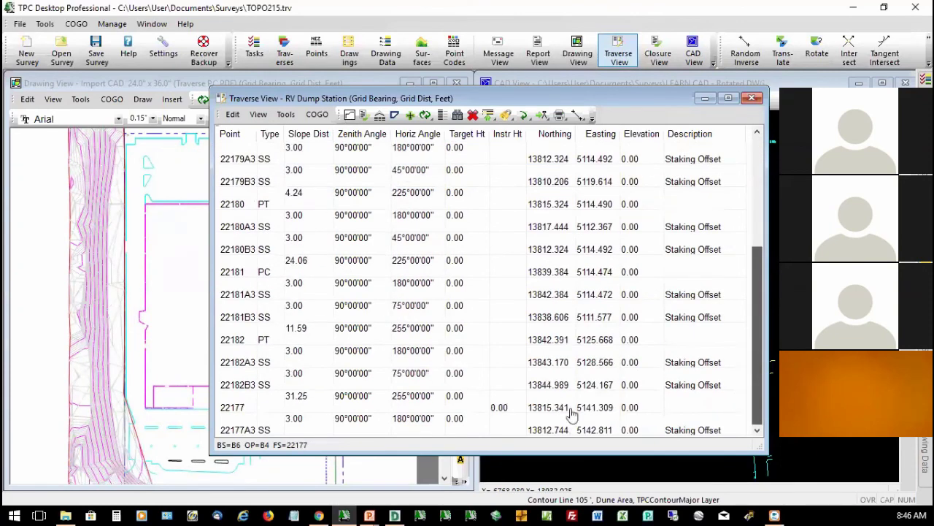
{"action": "left_click", "coordinate": [251, 431], "text": "shift"}
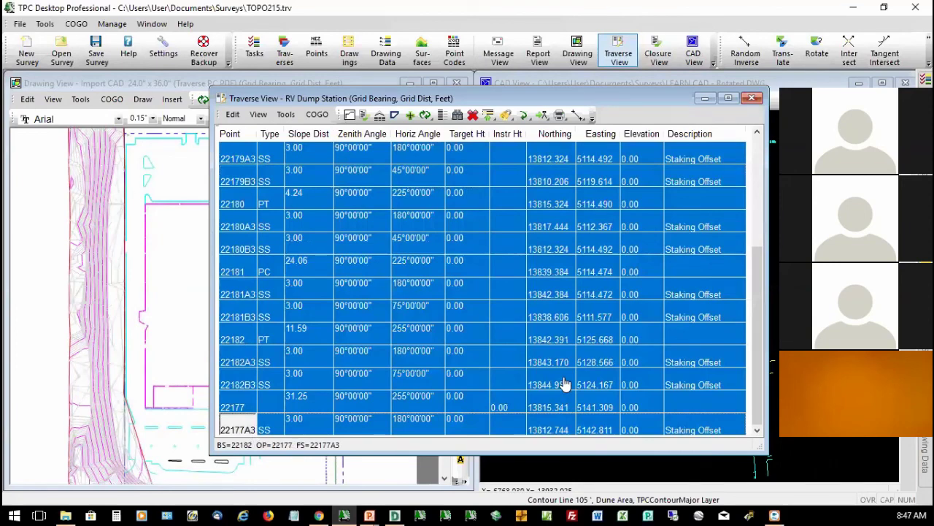
{"action": "key", "text": "ctrl+t"}
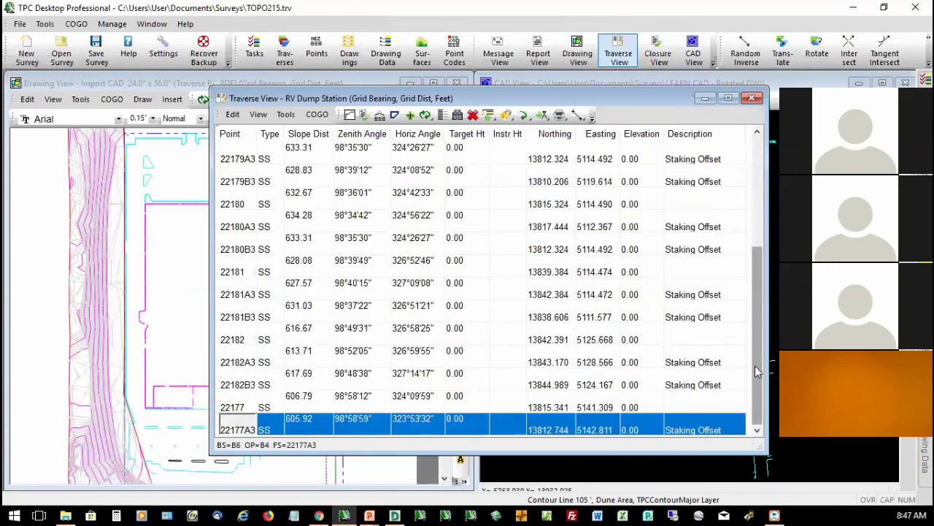
{"action": "left_click_drag", "start_coordinate": [755, 365], "coordinate": [753, 233]}
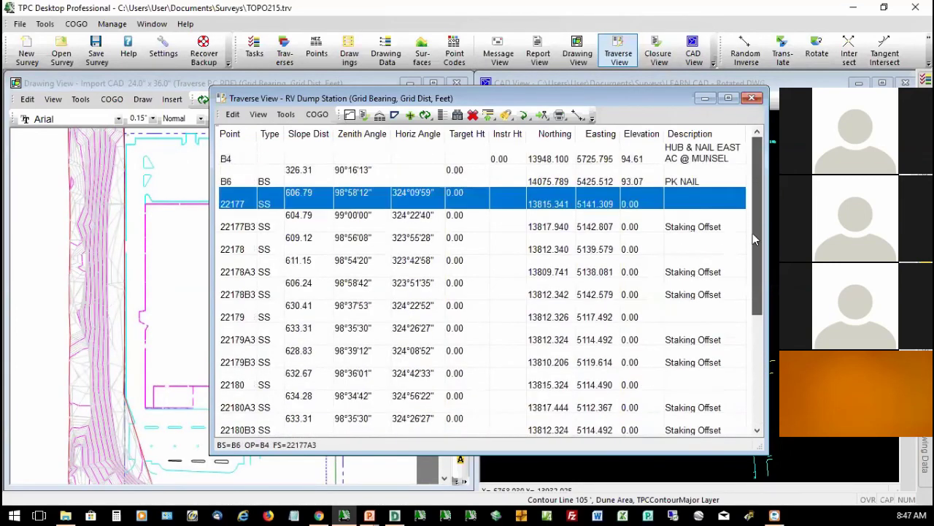
Close the RV Dump Station traverse and tag it in the Stakeout group so it shows in the drawing.
{"action": "left_click", "coordinate": [694, 232]}
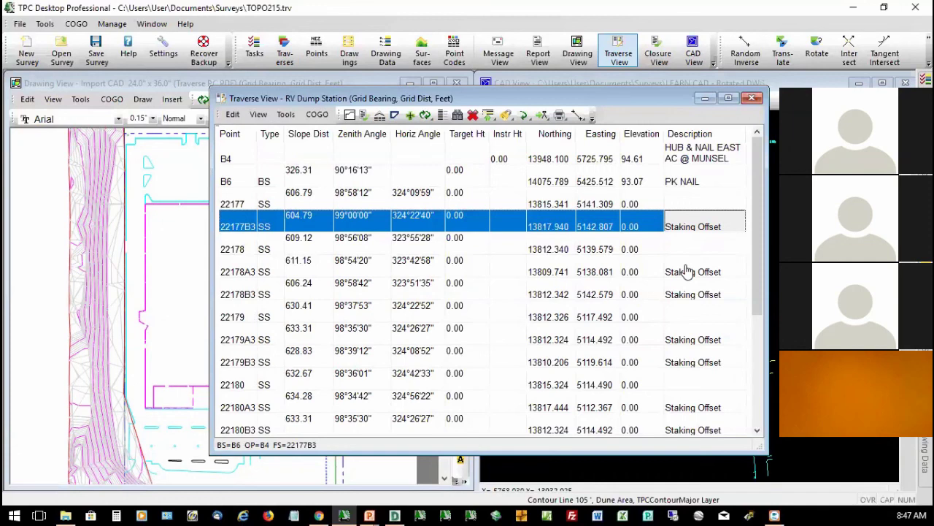
{"action": "left_click", "coordinate": [753, 101]}
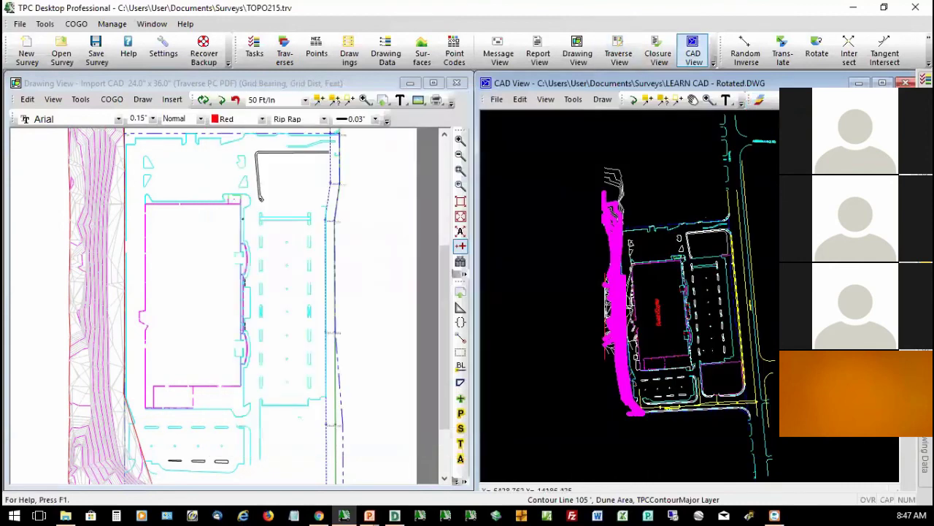
{"action": "left_click", "coordinate": [926, 139]}
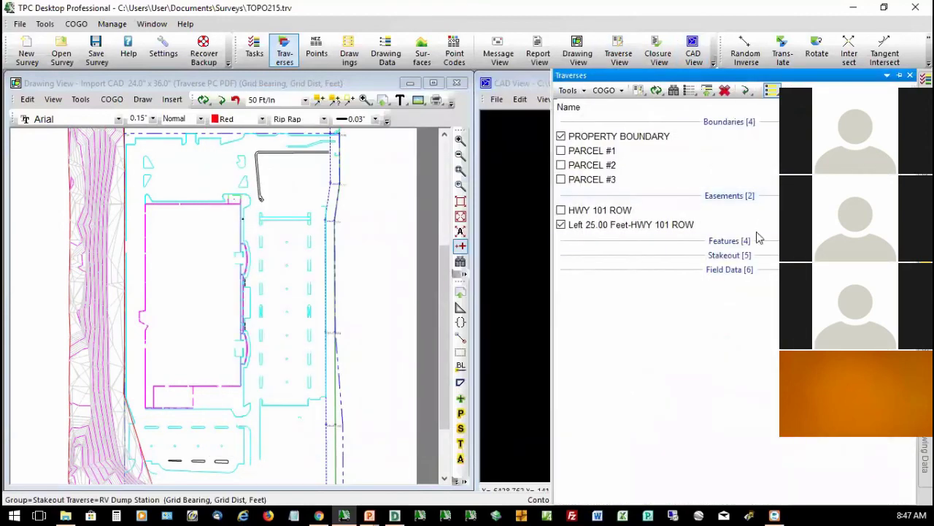
{"action": "left_click", "coordinate": [749, 255]}
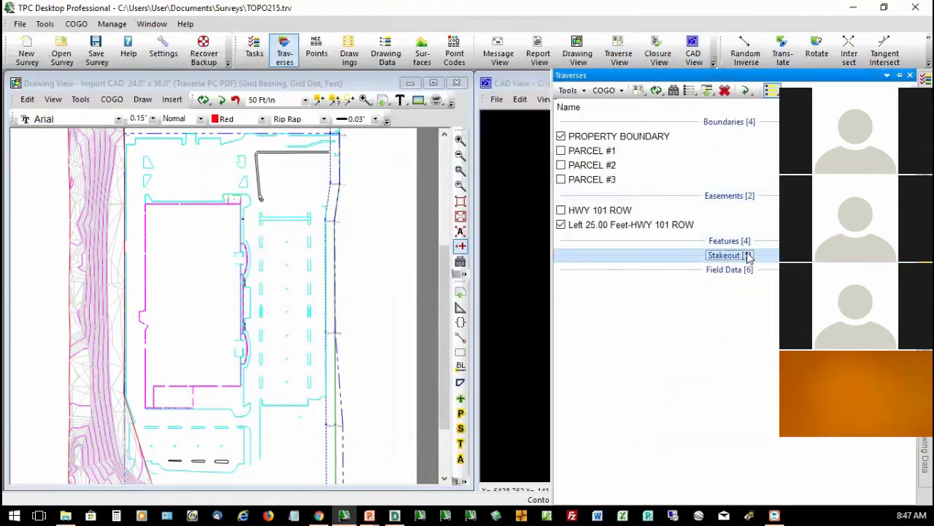
{"action": "double_click", "coordinate": [748, 255]}
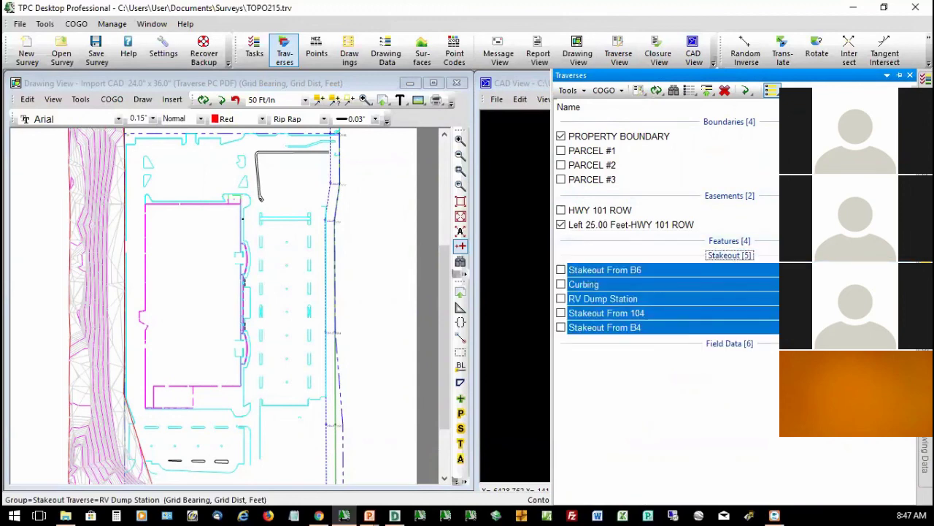
{"action": "left_click", "coordinate": [603, 300]}
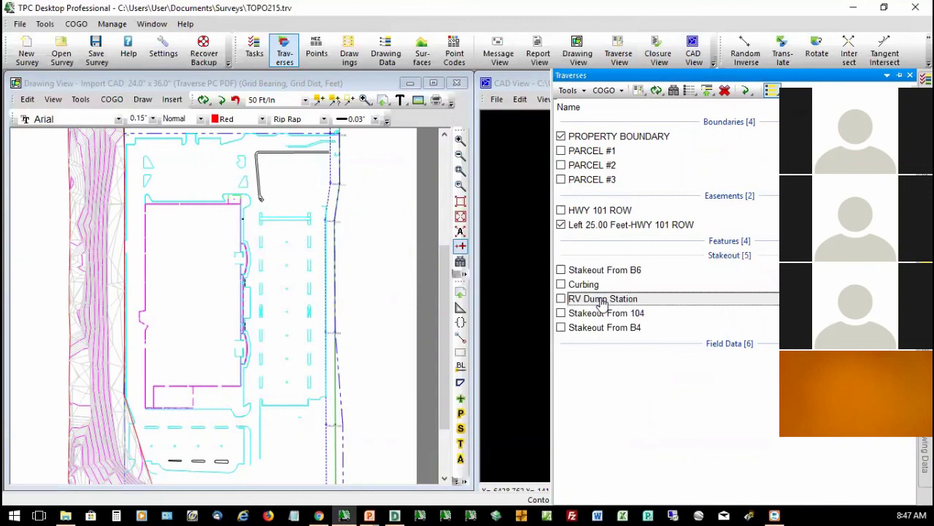
{"action": "left_click", "coordinate": [561, 299]}
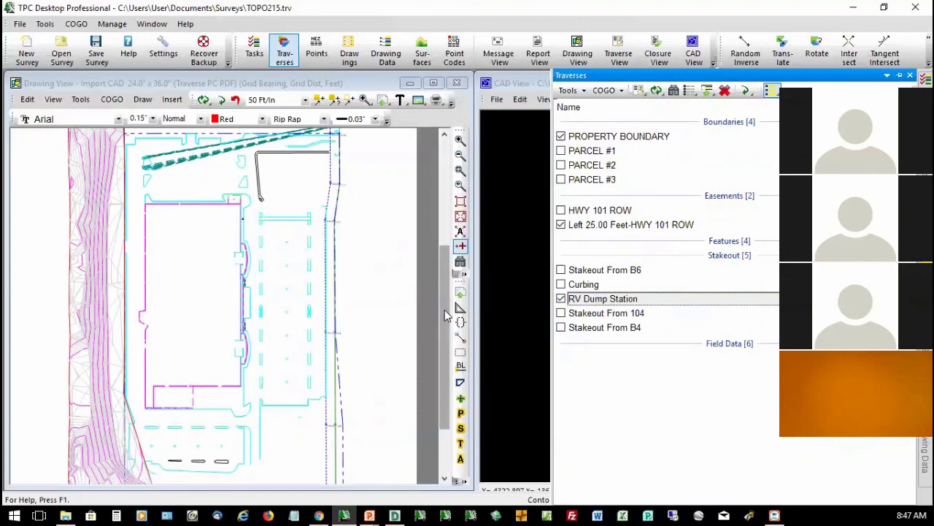
{"action": "left_click_drag", "start_coordinate": [448, 316], "coordinate": [440, 273]}
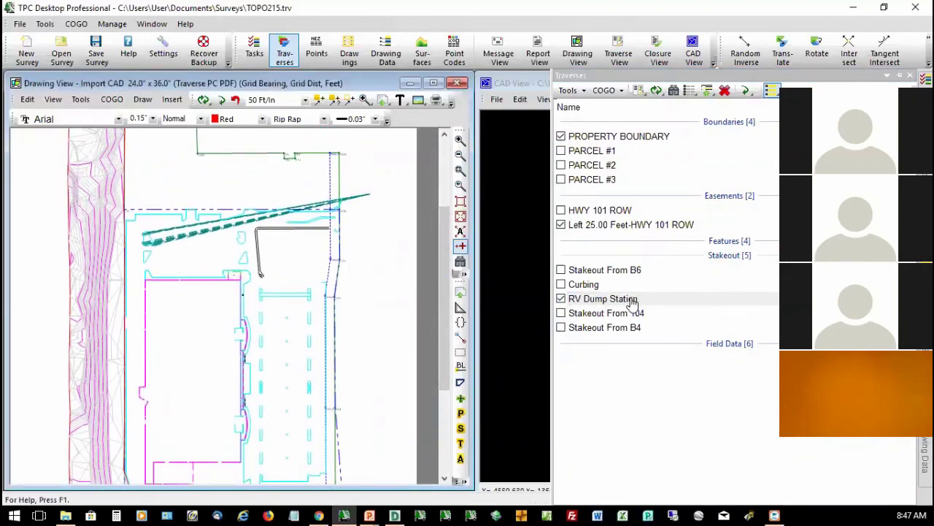
Copy the RV Dump Station traverse with shared points, accept the name Copy-RV Dump Station and open the copy.
{"action": "left_click", "coordinate": [653, 314]}
{"action": "left_click", "coordinate": [655, 300]}
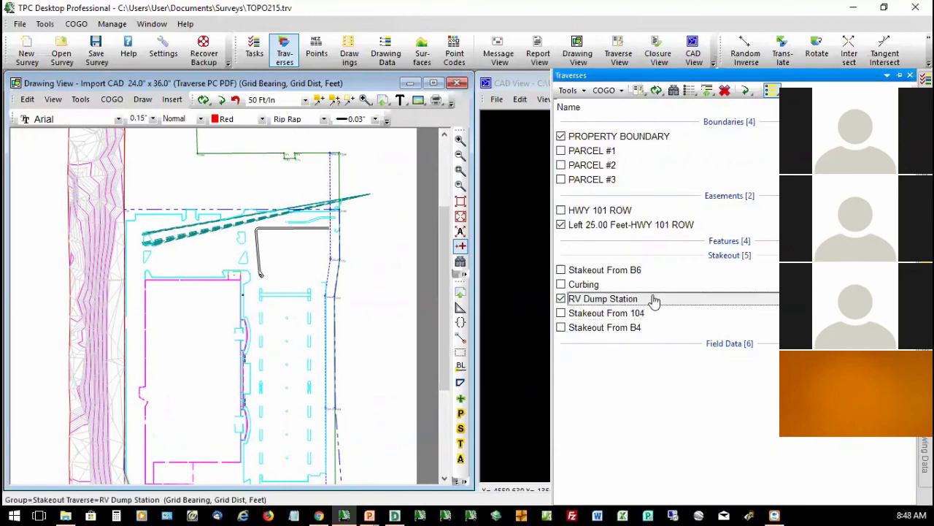
{"action": "right_click", "coordinate": [655, 302]}
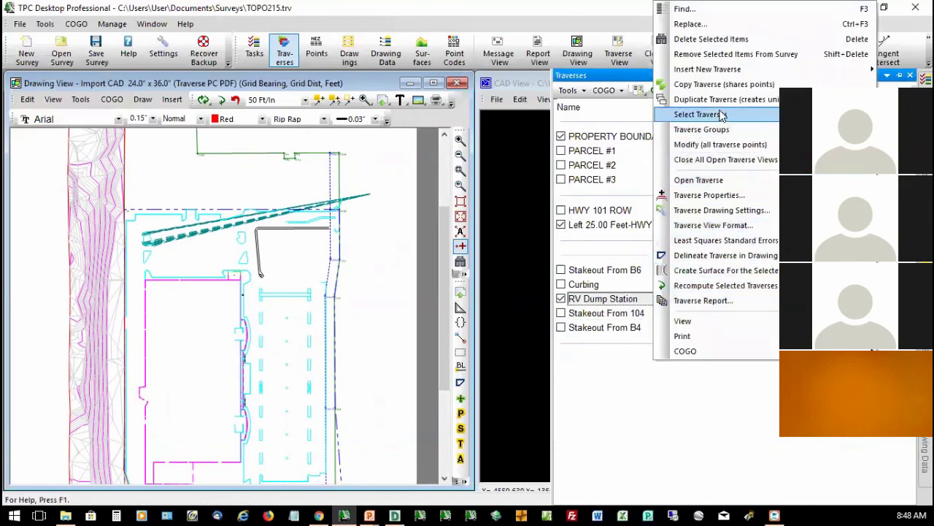
{"action": "left_click", "coordinate": [737, 86]}
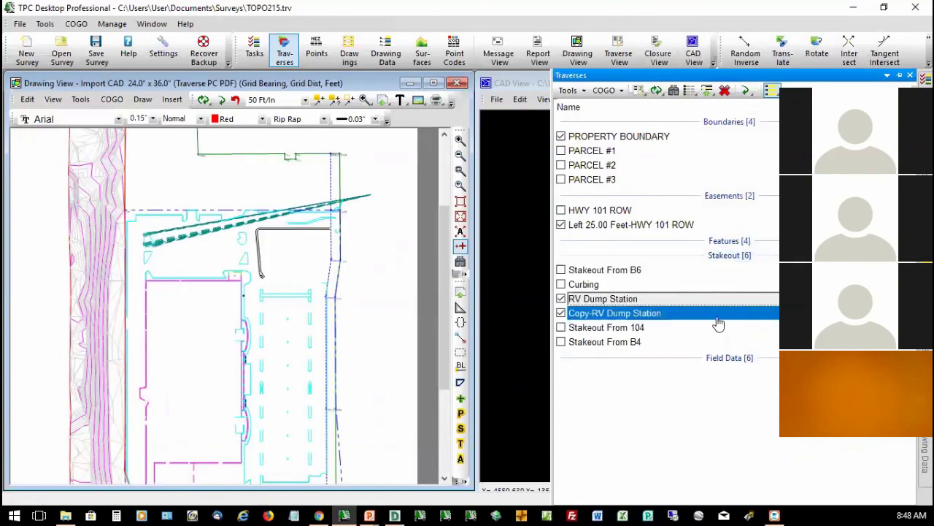
{"action": "double_click", "coordinate": [649, 320]}
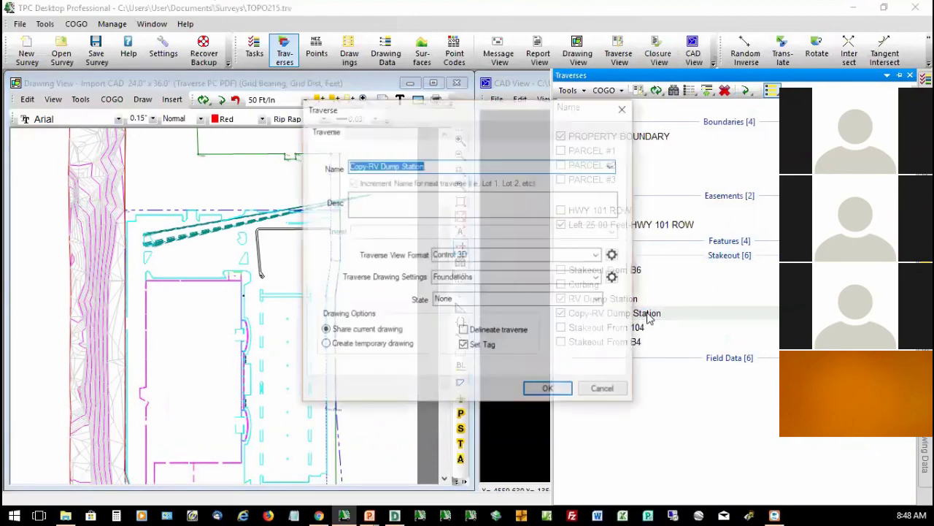
{"action": "left_click", "coordinate": [547, 389]}
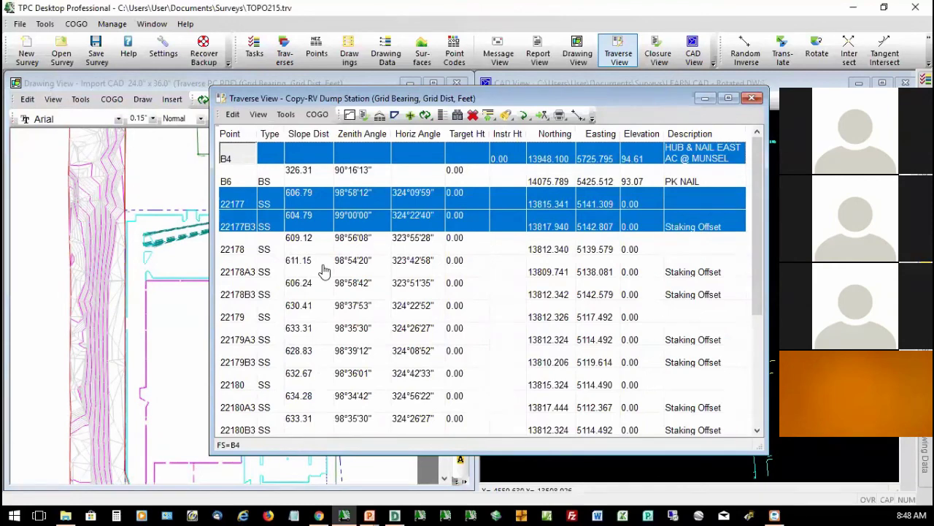
In Copy-RV Dump Station, set the first point to B6 and the backsight point to B4, and close the traverse.
{"action": "type", "text": "B"}
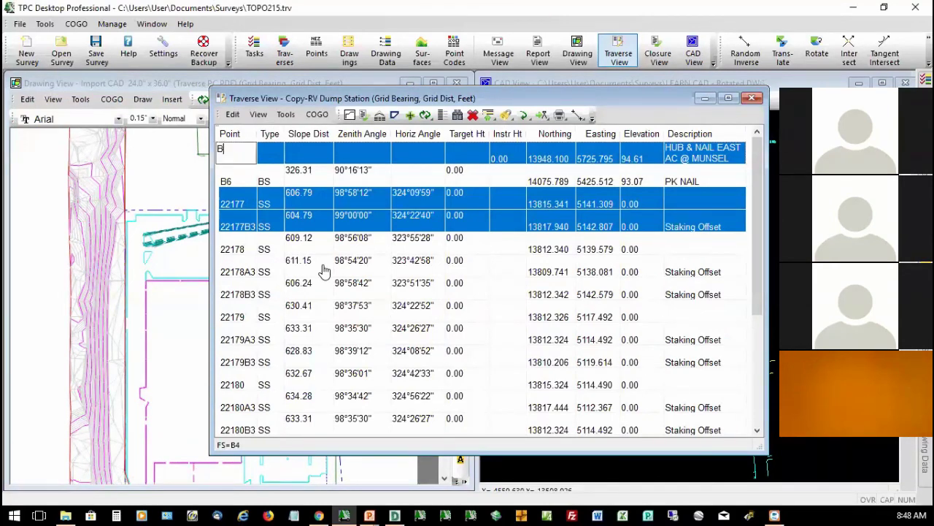
{"action": "type", "text": "6"}
{"action": "key", "text": "Return"}
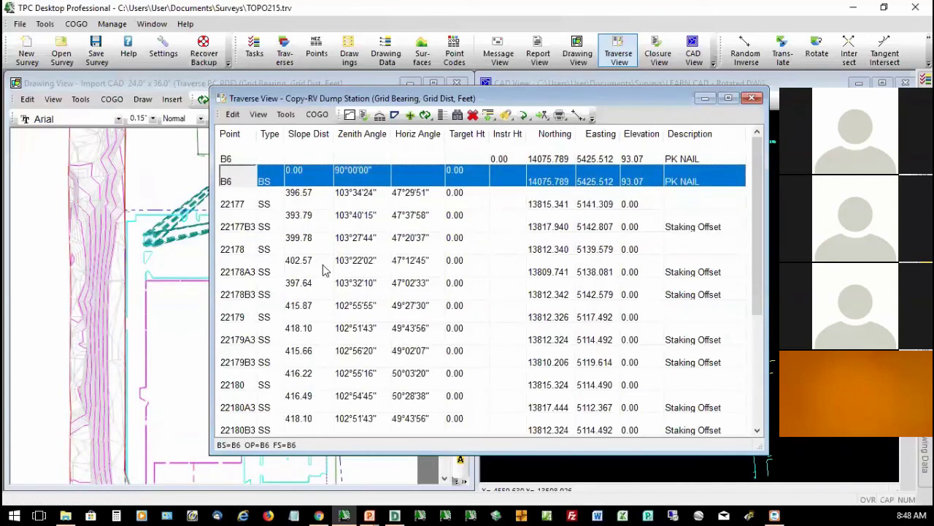
{"action": "type", "text": "b4"}
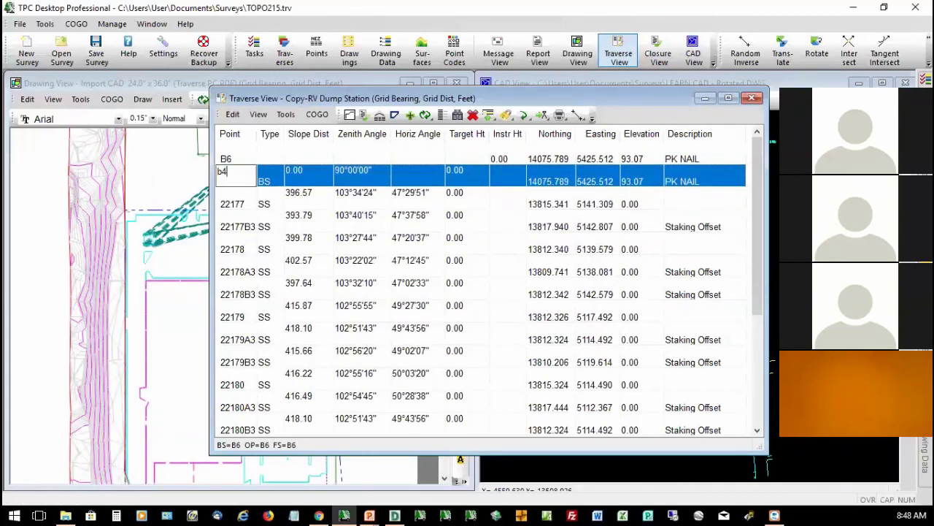
{"action": "key", "text": "Return"}
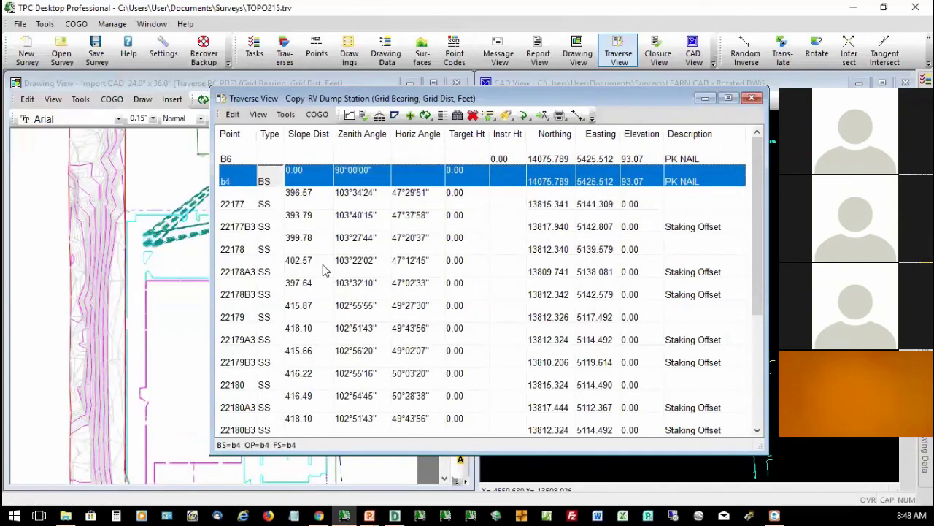
{"action": "type", "text": "B4"}
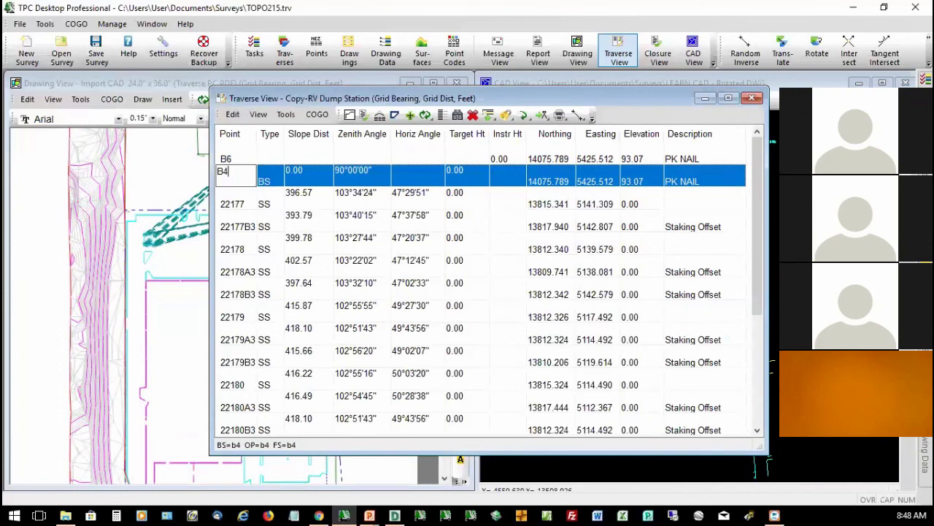
{"action": "key", "text": "Return"}
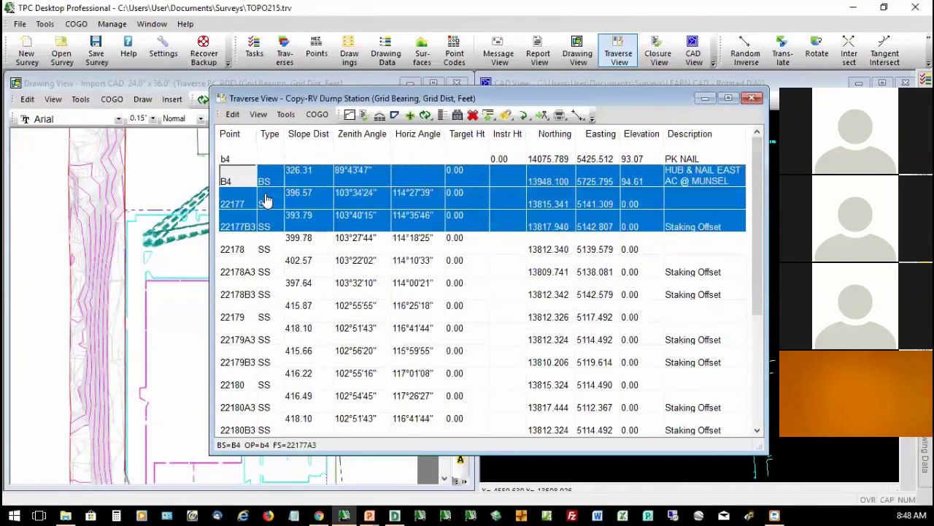
{"action": "left_click", "coordinate": [753, 98]}
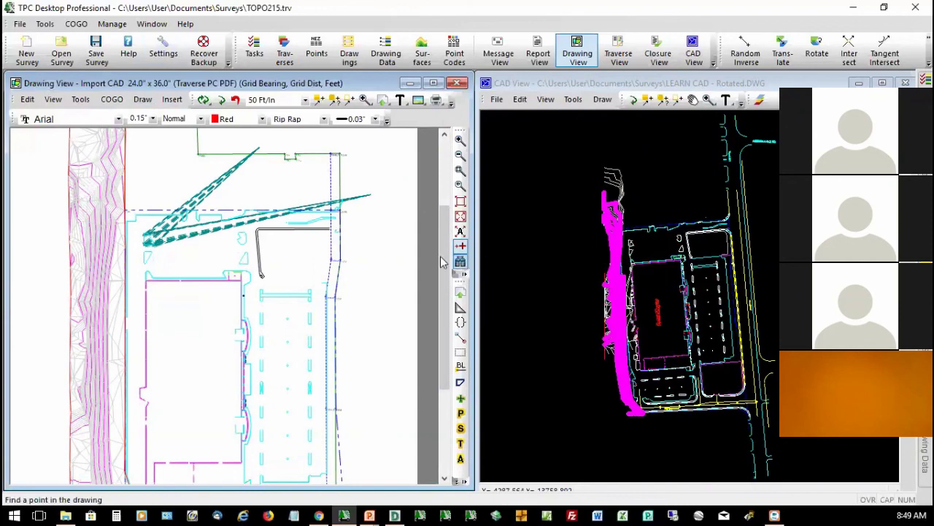
Set up a survey export without saving first, using the ASCII type with the P,Y,X,Z,D point format and ASC extension.
{"action": "left_click", "coordinate": [19, 25]}
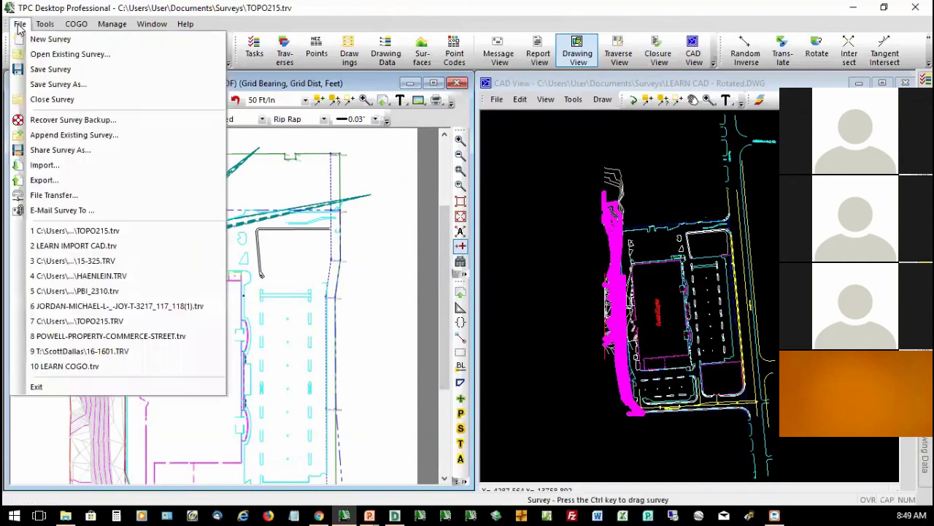
{"action": "left_click", "coordinate": [45, 181]}
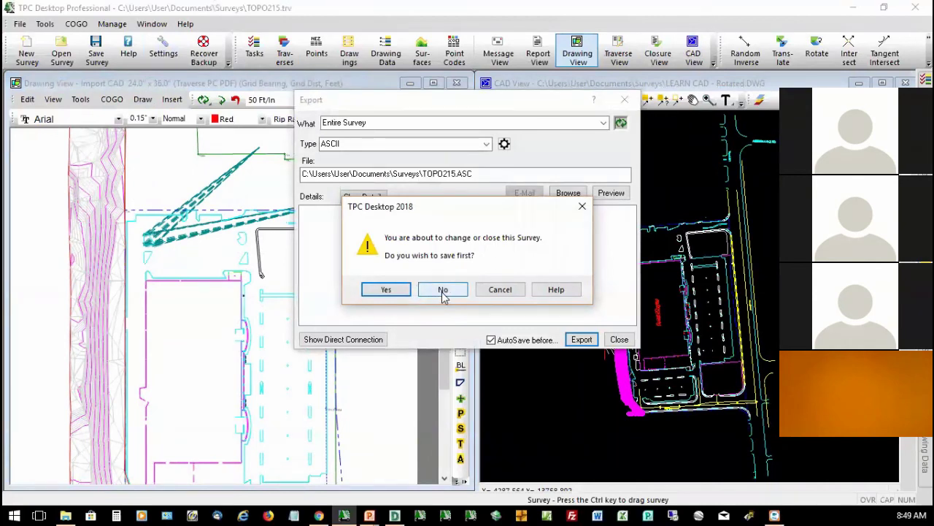
{"action": "left_click", "coordinate": [443, 290]}
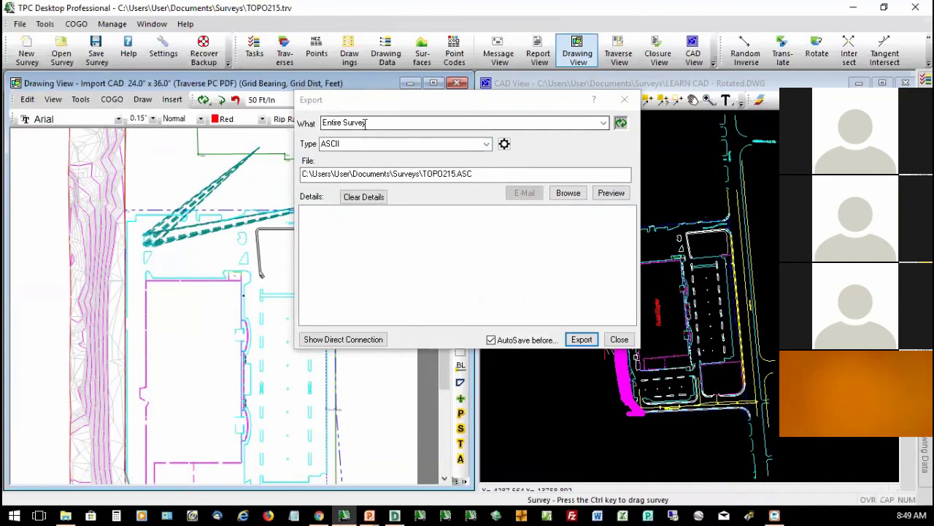
{"action": "left_click", "coordinate": [486, 145]}
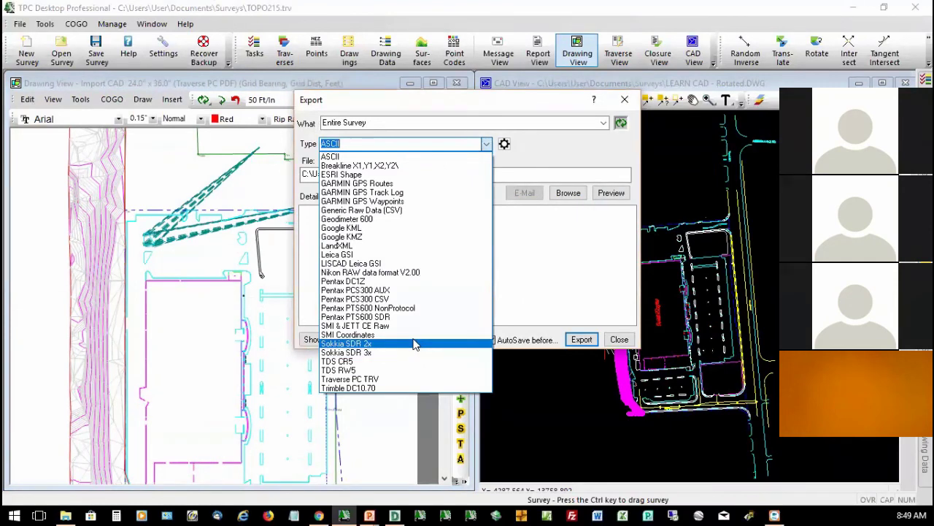
{"action": "left_click", "coordinate": [440, 158]}
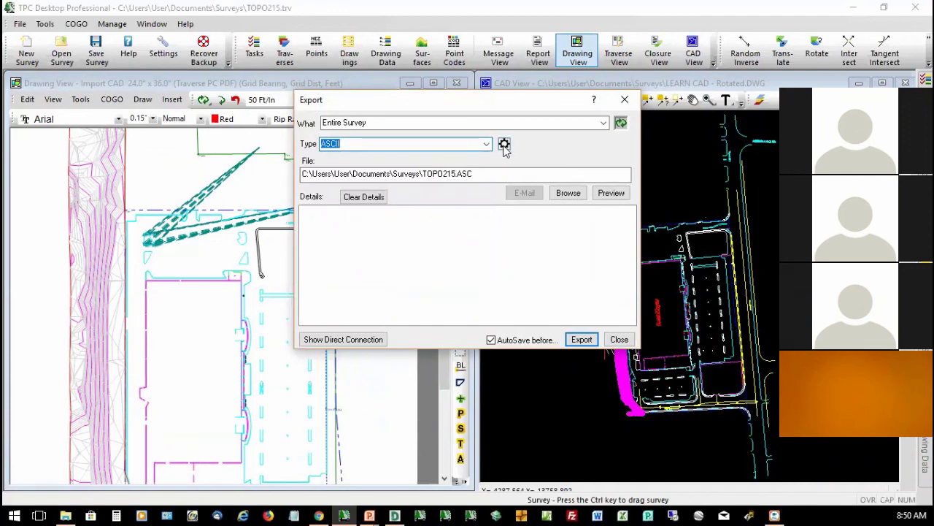
{"action": "left_click", "coordinate": [505, 145]}
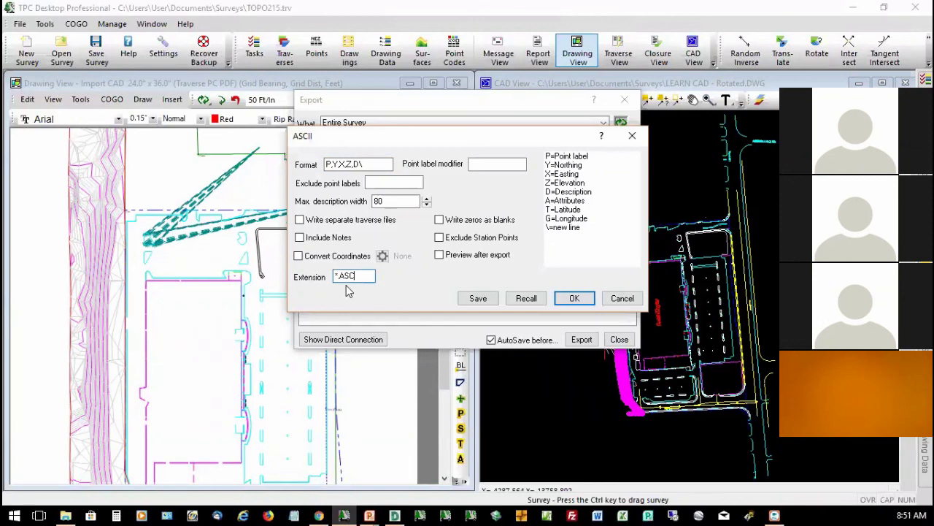
{"action": "left_click", "coordinate": [576, 298]}
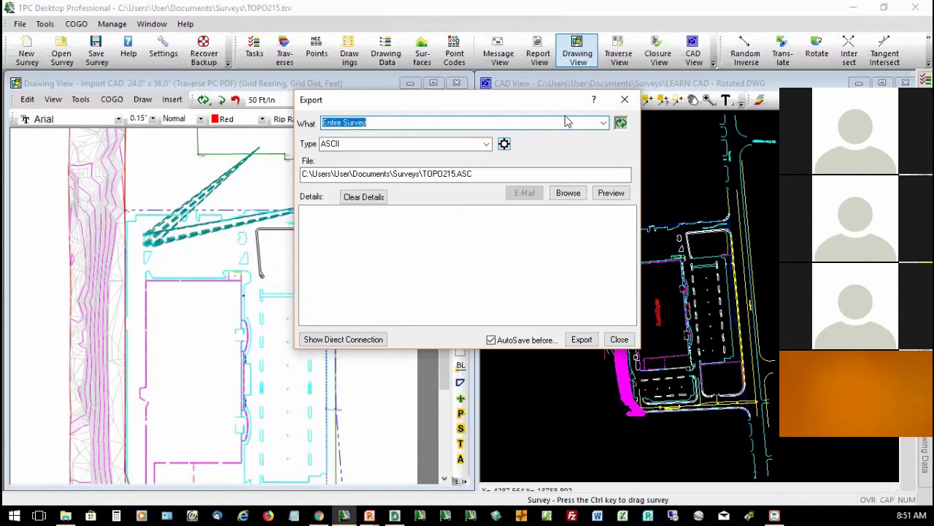
Limit the export to the Stakeout group's traverses, selected from Stakeout From B6 through Stakeout From B4.
{"action": "left_click", "coordinate": [604, 124]}
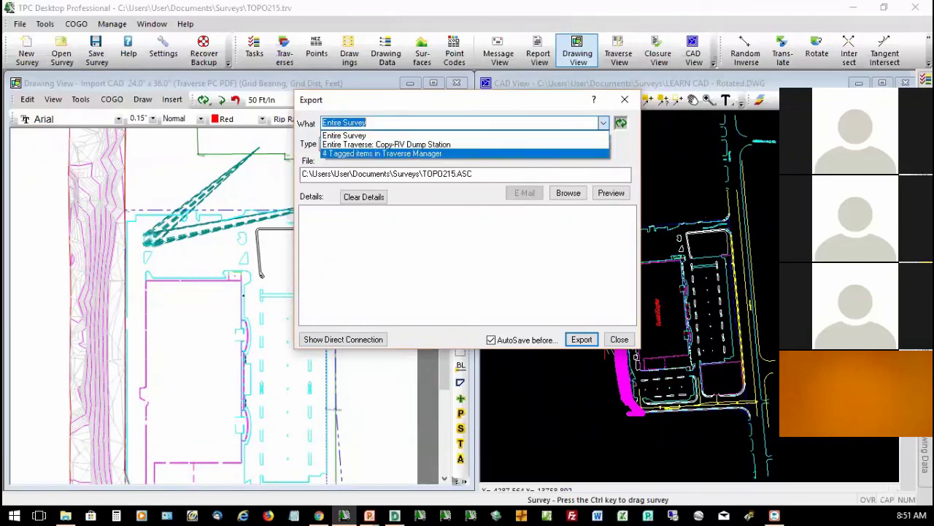
{"action": "left_click", "coordinate": [603, 123]}
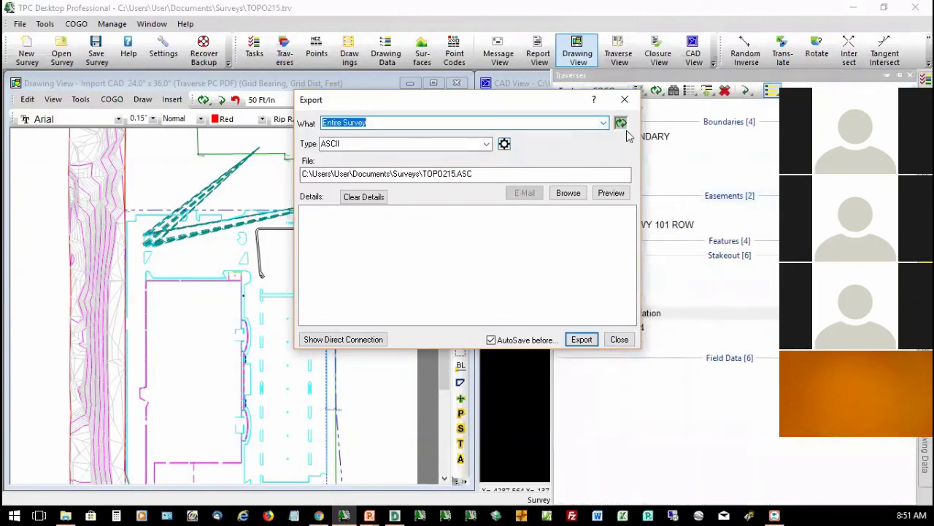
{"action": "left_click_drag", "start_coordinate": [501, 100], "coordinate": [16, 192]}
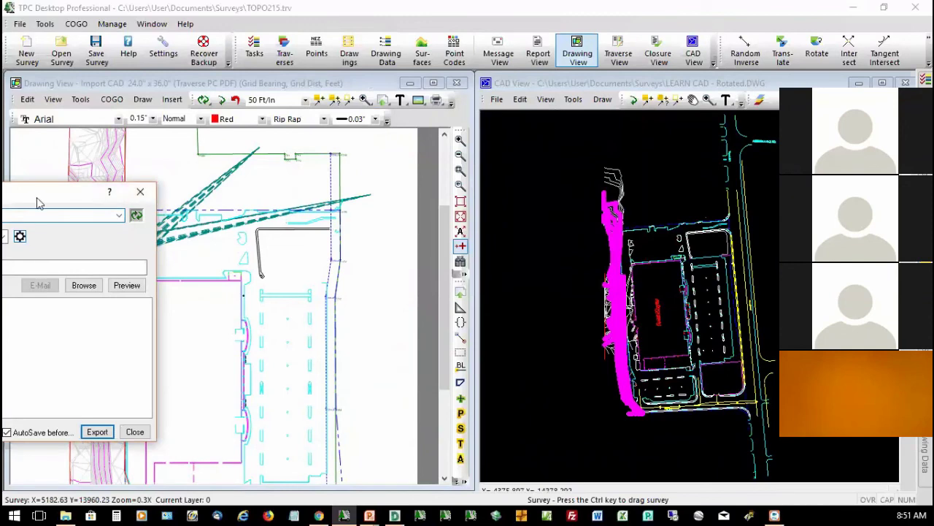
{"action": "left_click_drag", "start_coordinate": [56, 195], "coordinate": [273, 174]}
{"action": "left_click", "coordinate": [285, 52]}
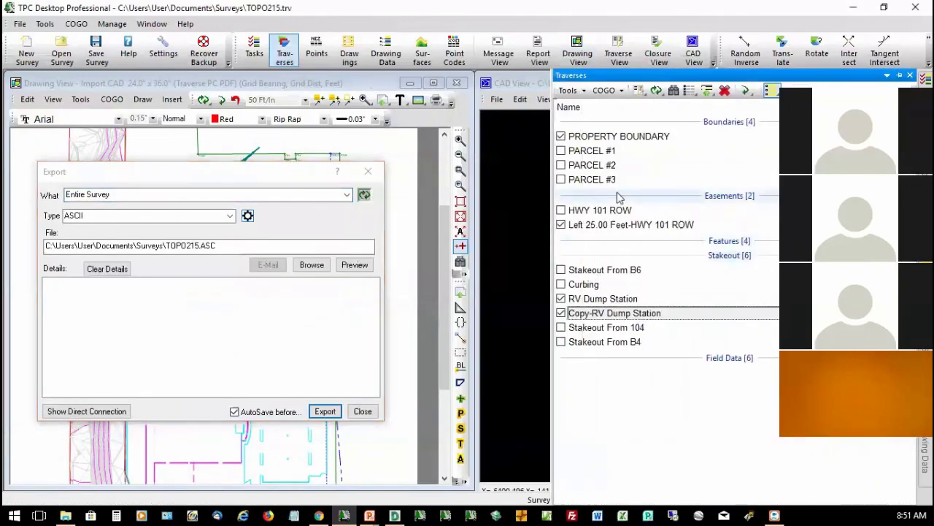
{"action": "left_click", "coordinate": [631, 276]}
{"action": "left_click", "coordinate": [613, 342], "text": "shift"}
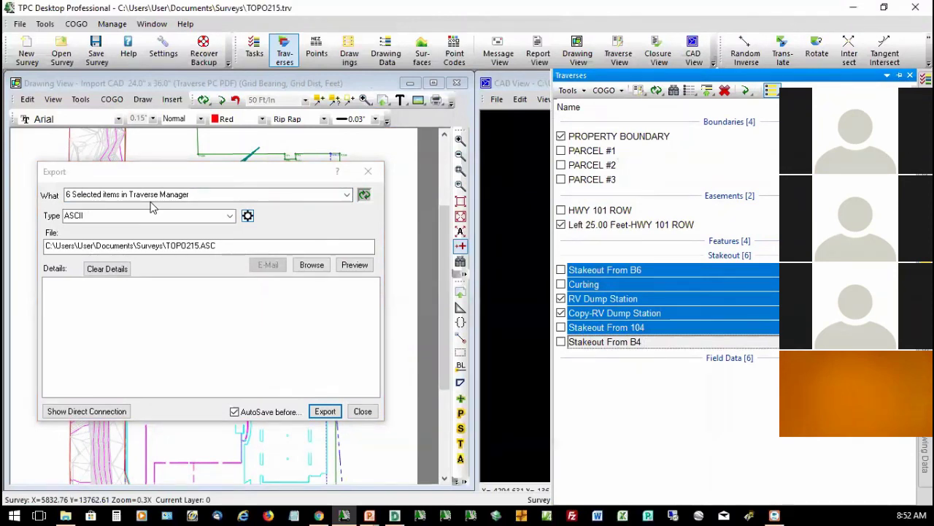
{"action": "left_click", "coordinate": [324, 412]}
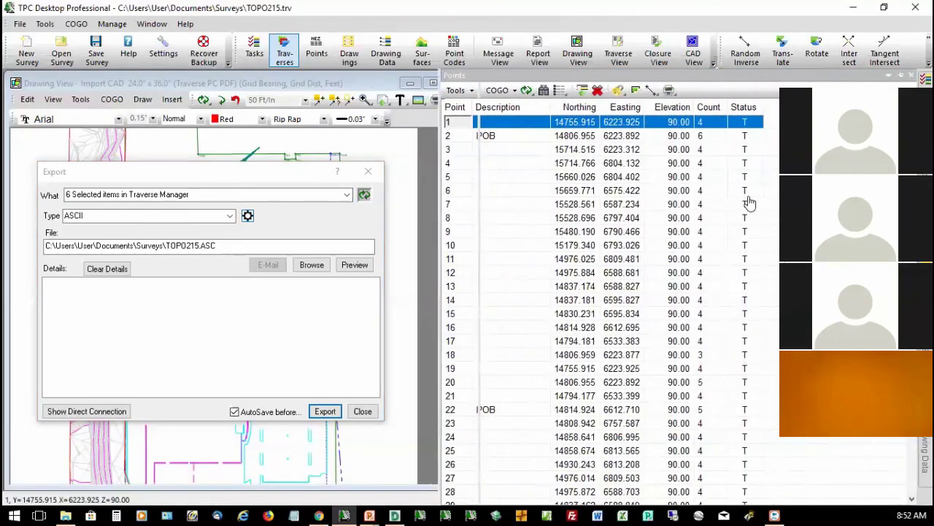
Sort the points by description and select all the Staking Offset points as the items to export.
{"action": "left_click", "coordinate": [496, 107]}
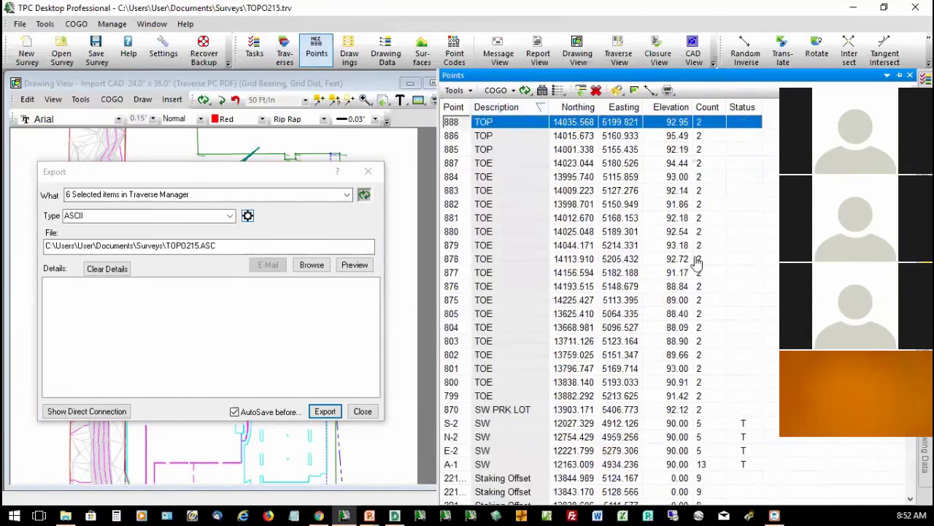
{"action": "scroll", "coordinate": [573, 442], "scroll_direction": "down", "scroll_amount": 6}
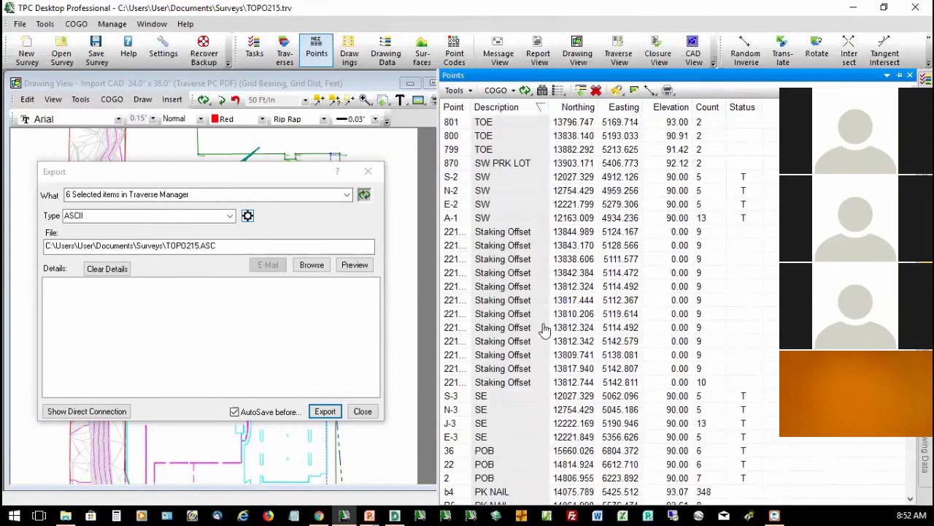
{"action": "left_click", "coordinate": [516, 233]}
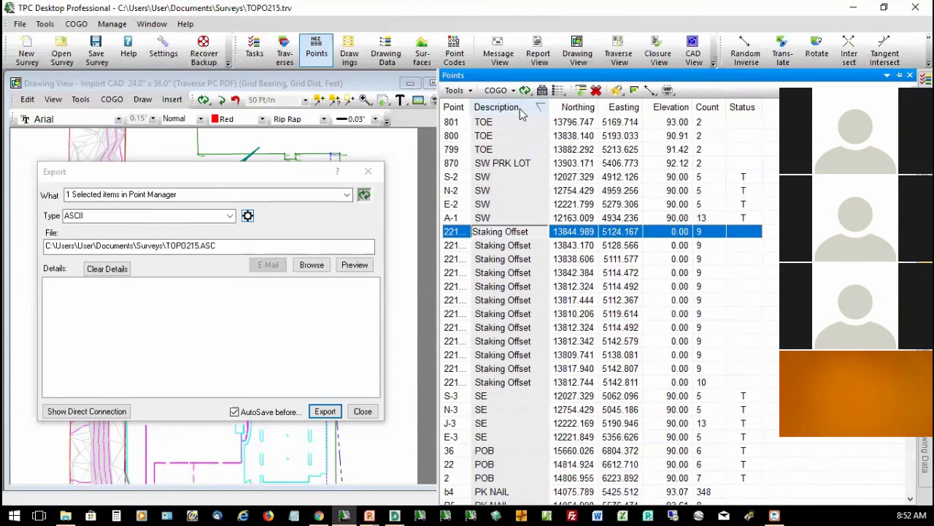
{"action": "left_click", "coordinate": [527, 383], "text": "shift"}
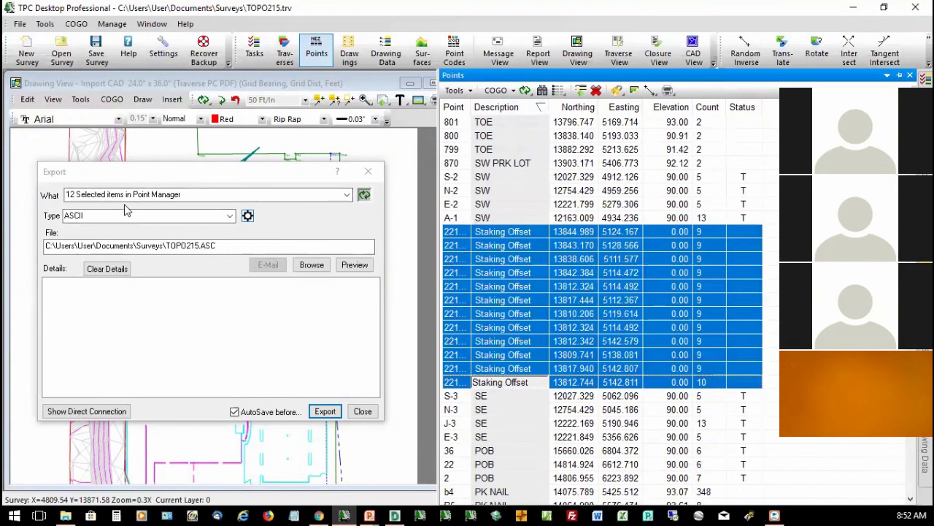
{"action": "left_click", "coordinate": [267, 250]}
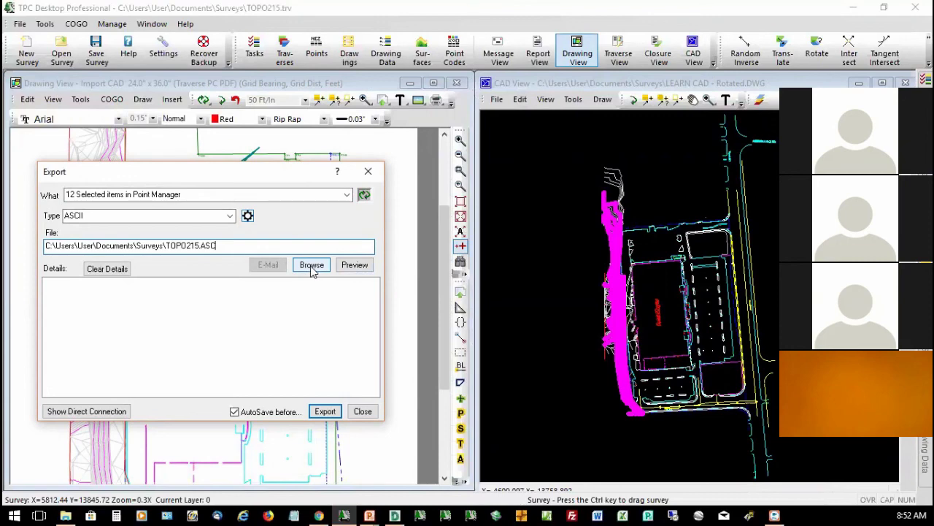
{"action": "left_click", "coordinate": [312, 267]}
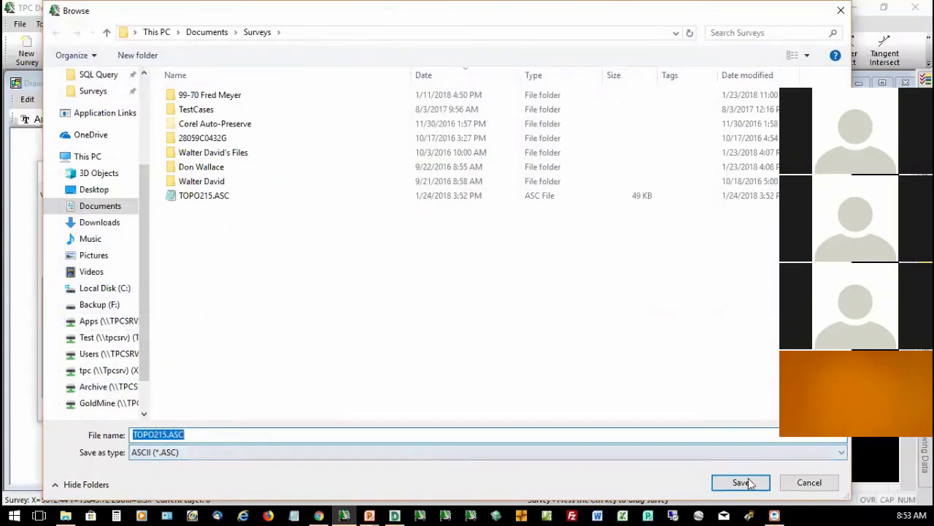
{"action": "left_click", "coordinate": [803, 485]}
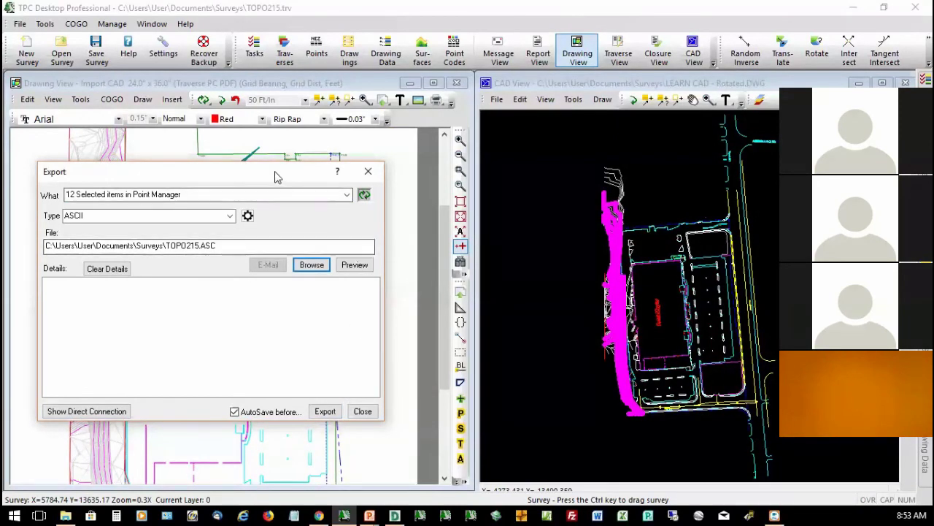
Show the direct connection options and export the selected points to TOPO215.ASC, overwriting the existing file.
{"action": "left_click_drag", "start_coordinate": [276, 172], "coordinate": [299, 95]}
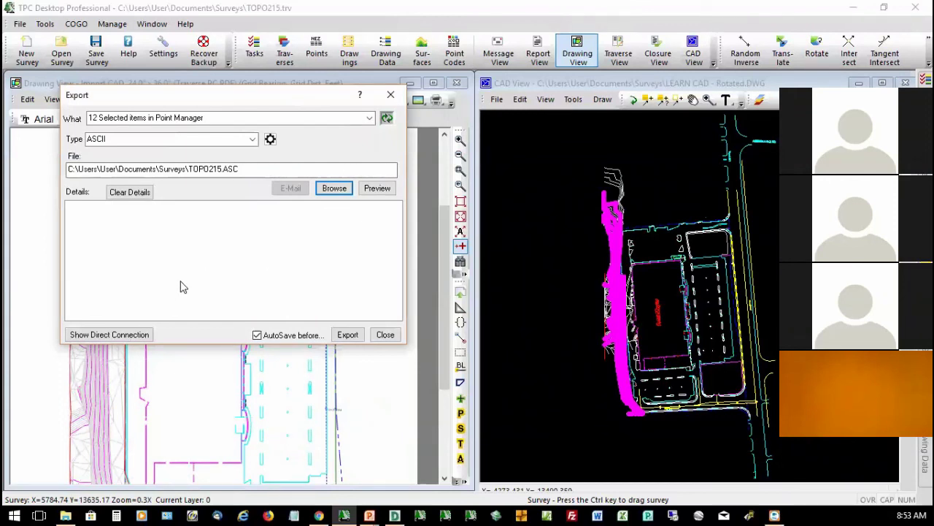
{"action": "left_click", "coordinate": [128, 335]}
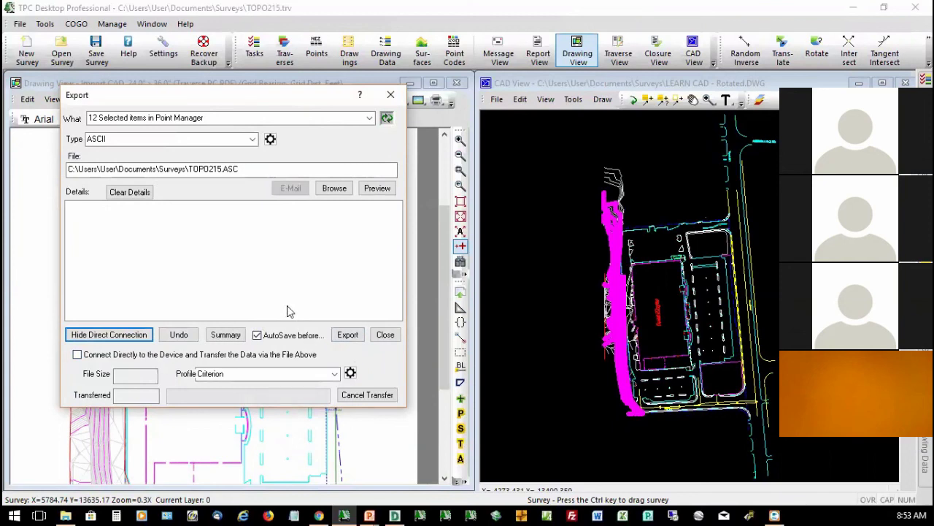
{"action": "left_click", "coordinate": [352, 336]}
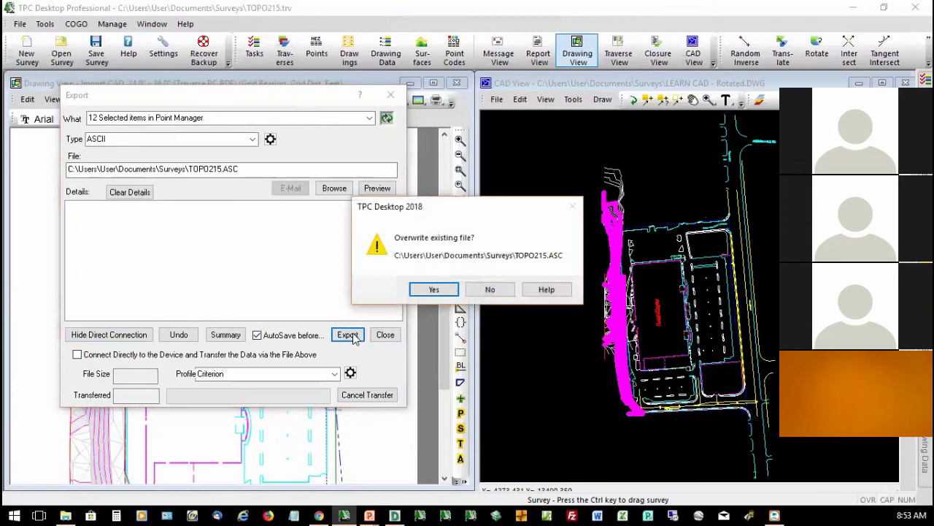
{"action": "left_click", "coordinate": [448, 289]}
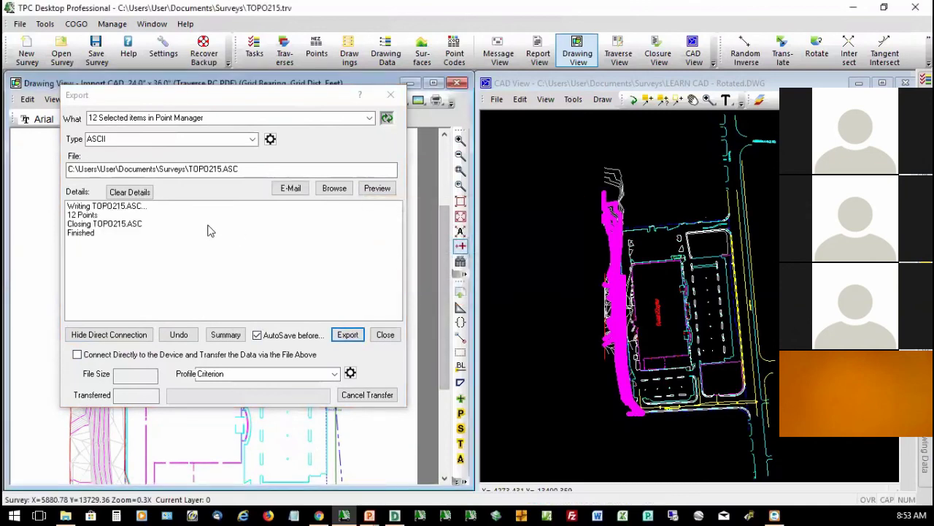
Preview the exported TOPO215.ASC file in Notepad, then close both the preview and the export dialog.
{"action": "left_click", "coordinate": [375, 188]}
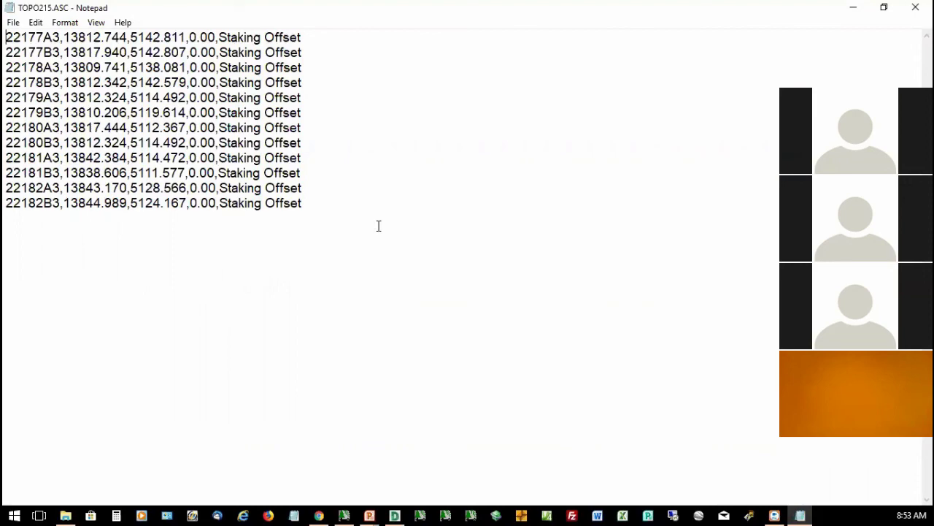
{"action": "left_click", "coordinate": [914, 9]}
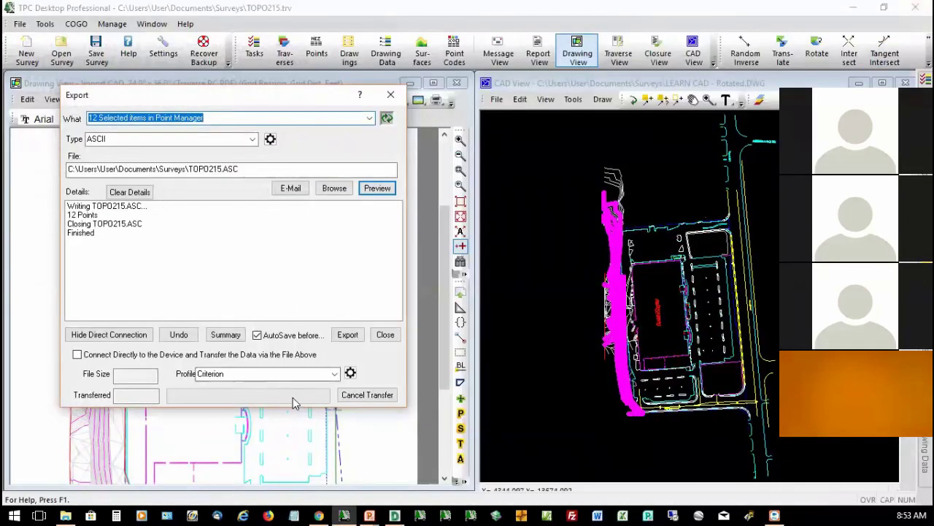
{"action": "left_click", "coordinate": [391, 95]}
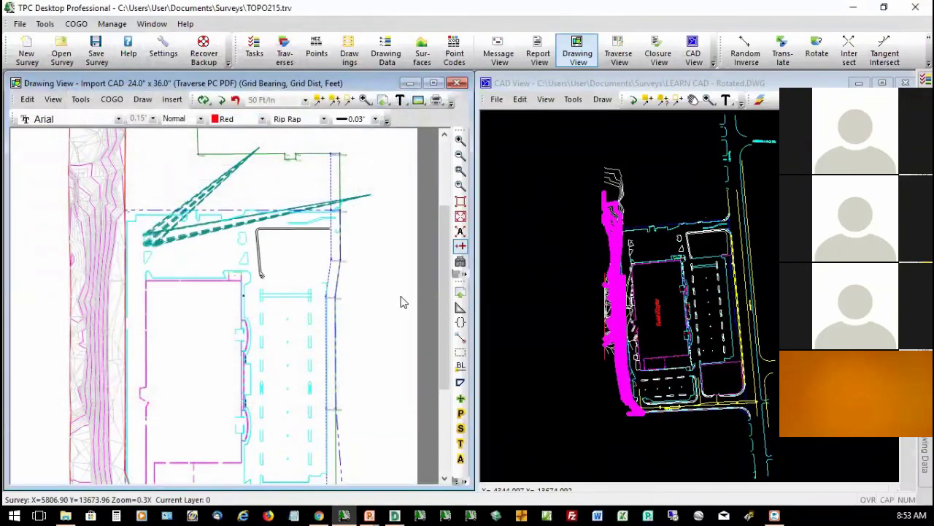